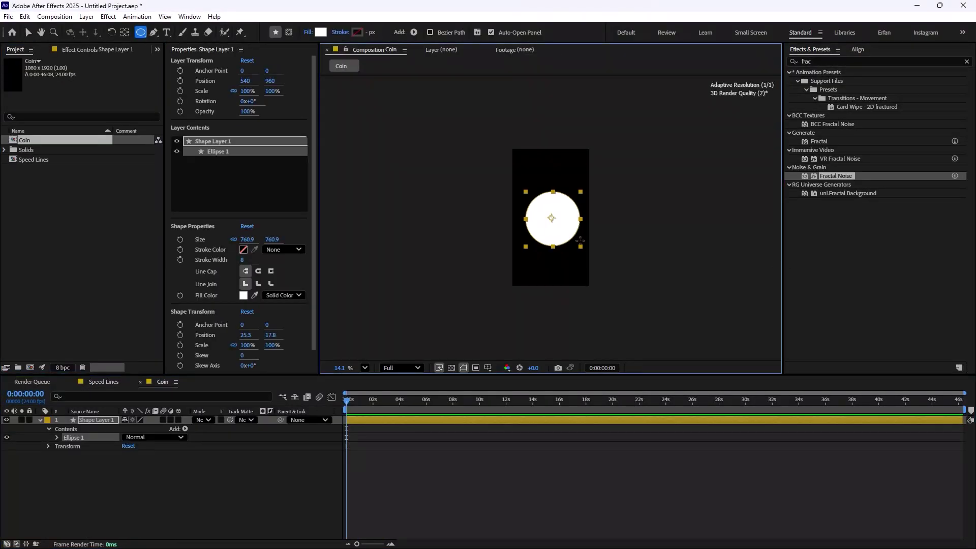
{"action": "left_click", "coordinate": [265, 218]}
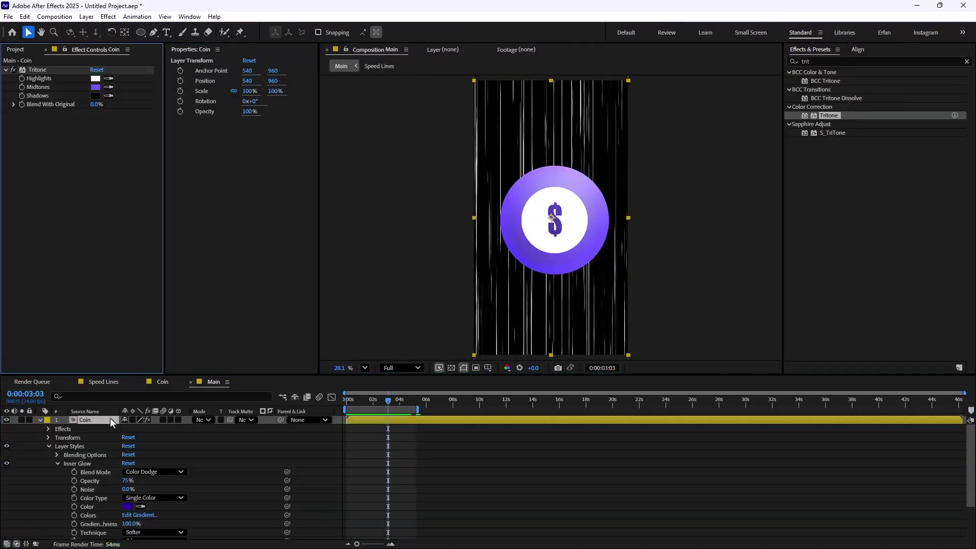
{"action": "left_click_drag", "start_coordinate": [826, 124], "coordinate": [554, 219]}
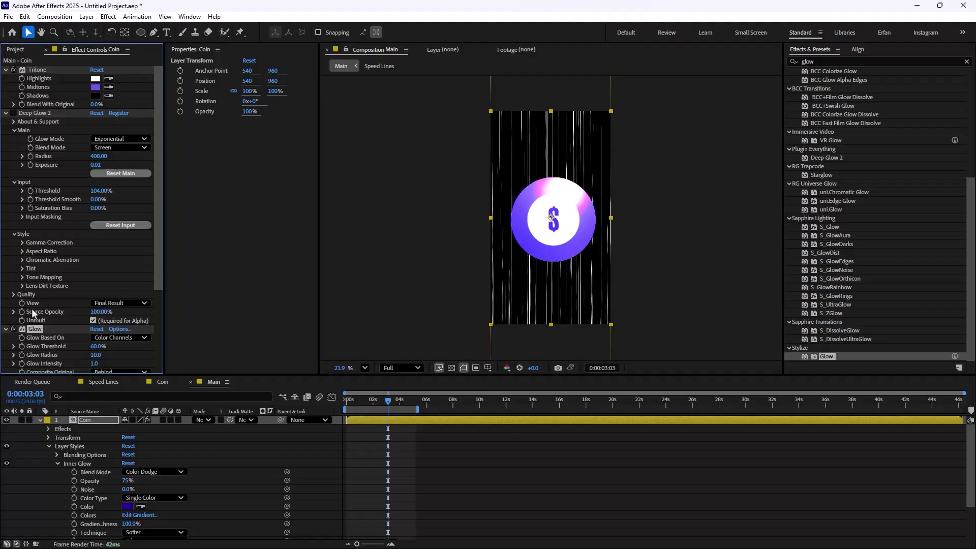
{"action": "scroll", "coordinate": [32, 312], "scroll_direction": "down", "scroll_amount": 5}
{"action": "scroll", "coordinate": [65, 279], "scroll_direction": "up", "scroll_amount": 5}
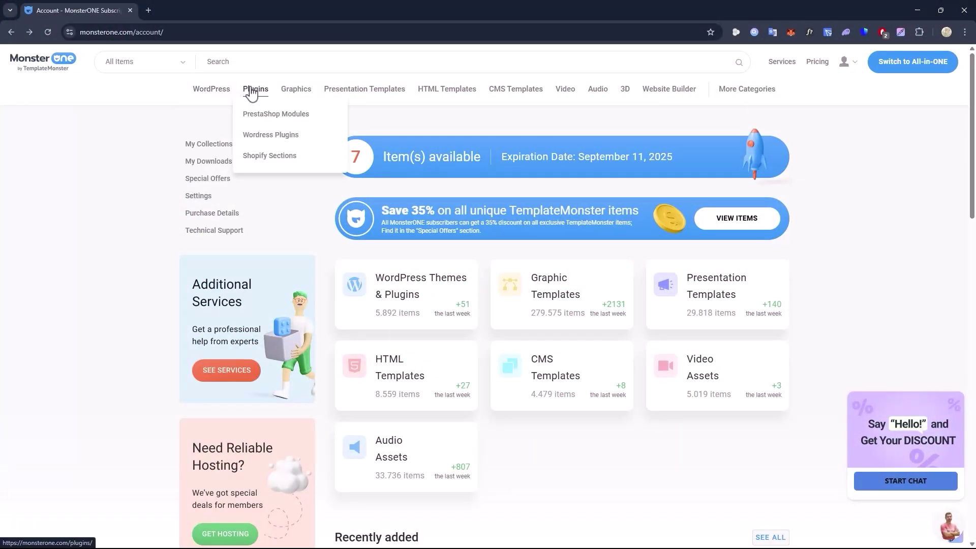
Browse the MonsterONE asset categories and look through its Fonts catalogue
{"action": "mouse_move", "coordinate": [309, 98]}
{"action": "mouse_move", "coordinate": [425, 95]}
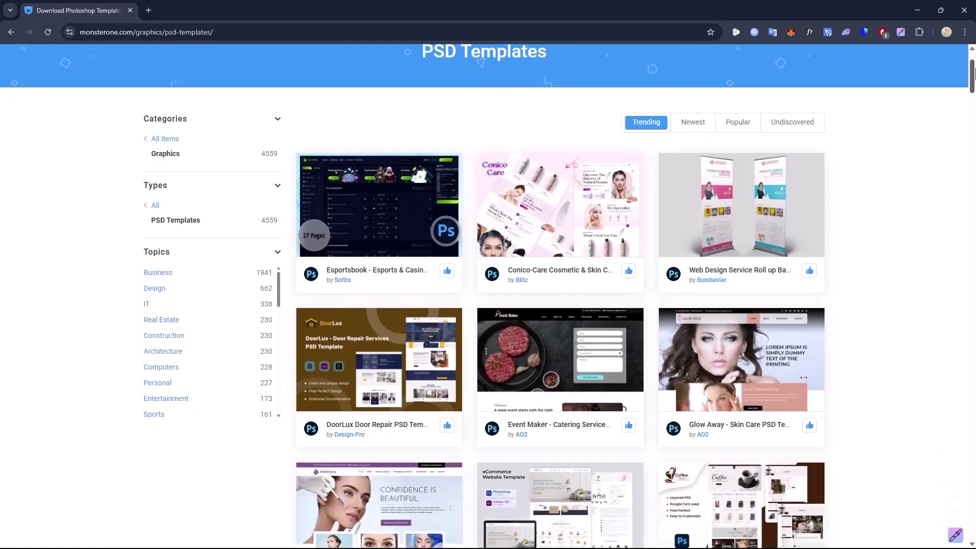
{"action": "scroll", "coordinate": [971, 110], "scroll_direction": "down", "scroll_amount": 8}
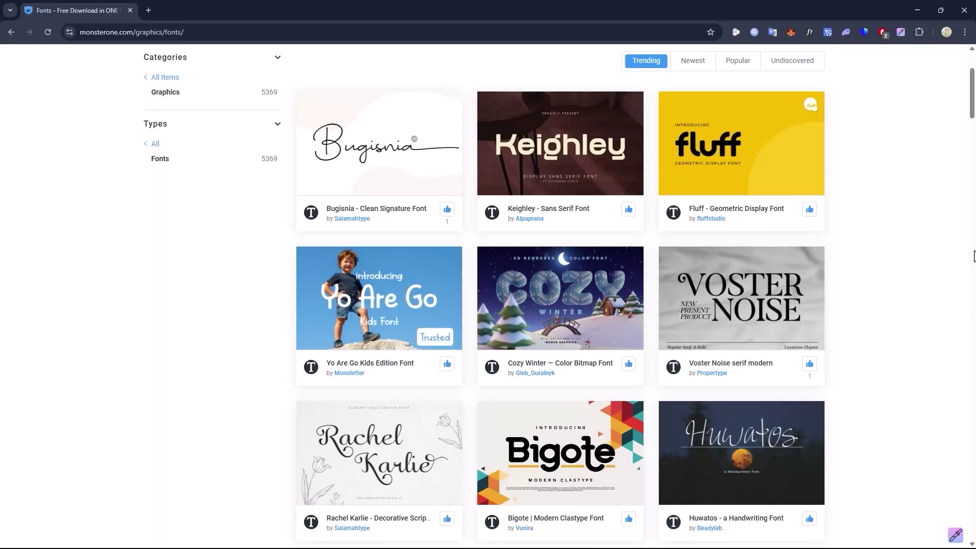
{"action": "scroll", "coordinate": [973, 252], "scroll_direction": "down", "scroll_amount": 5}
{"action": "scroll", "coordinate": [974, 252], "scroll_direction": "down", "scroll_amount": 8}
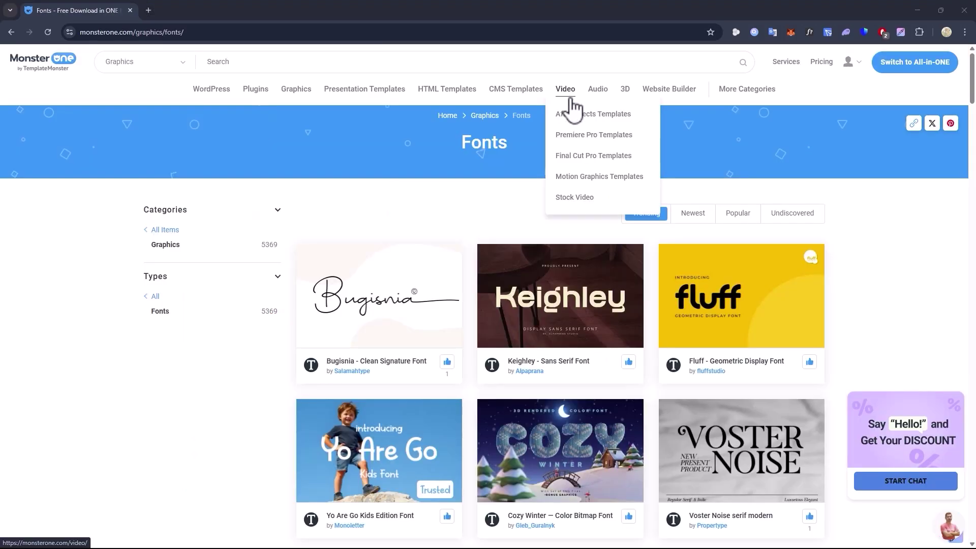
Look through MonsterONE's After Effects and Premiere Pro video template listings
{"action": "left_click", "coordinate": [575, 113]}
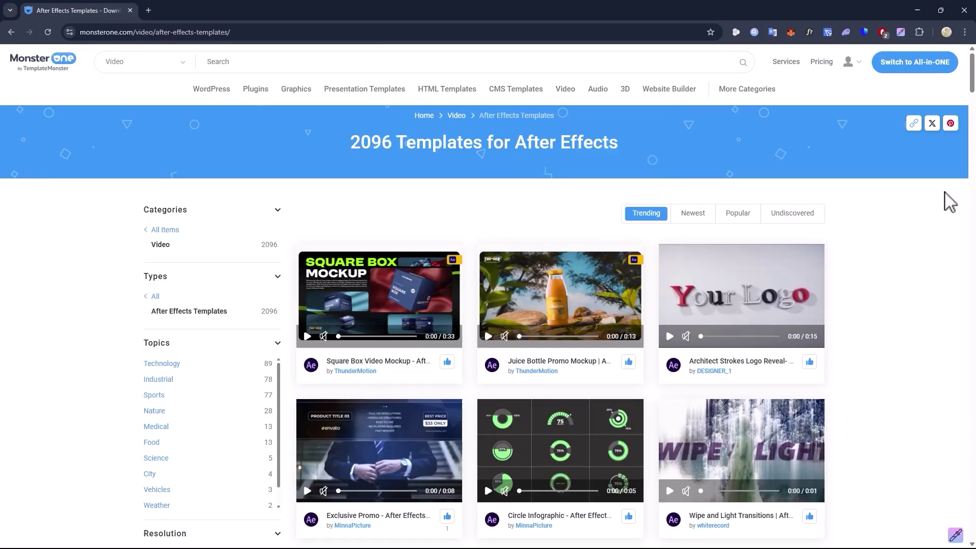
{"action": "scroll", "coordinate": [964, 285], "scroll_direction": "down", "scroll_amount": 1}
{"action": "scroll", "coordinate": [964, 286], "scroll_direction": "down", "scroll_amount": 15}
{"action": "key", "text": "F5"}
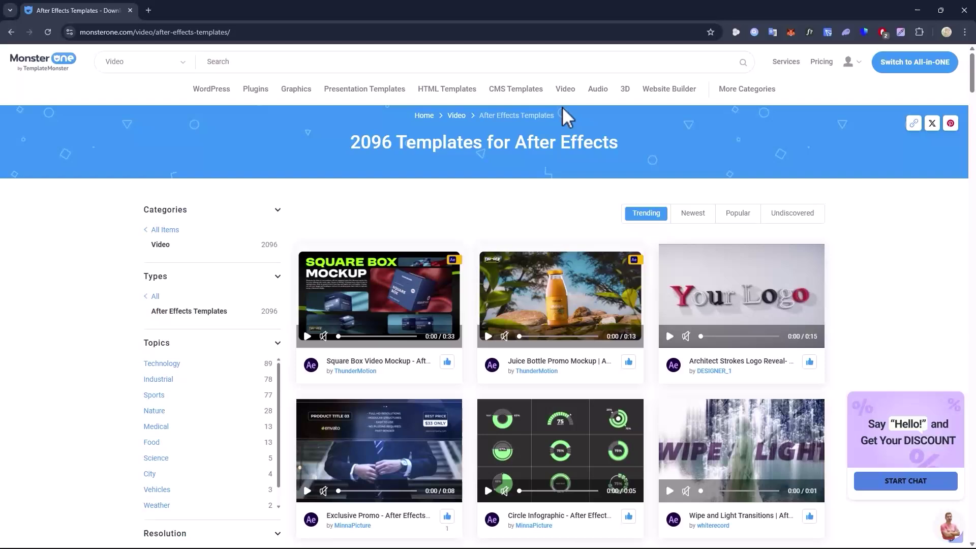
{"action": "middle_click", "coordinate": [946, 262]}
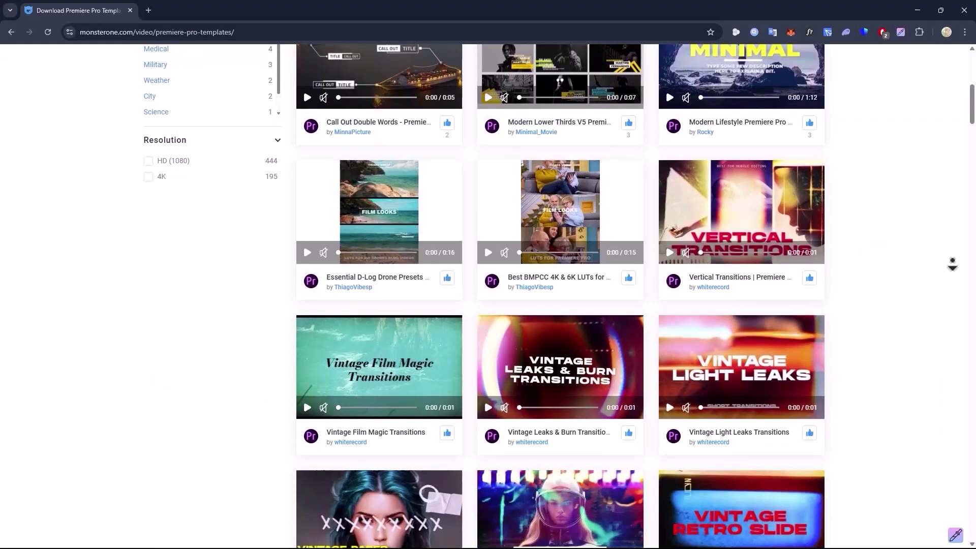
{"action": "mouse_move", "coordinate": [562, 93]}
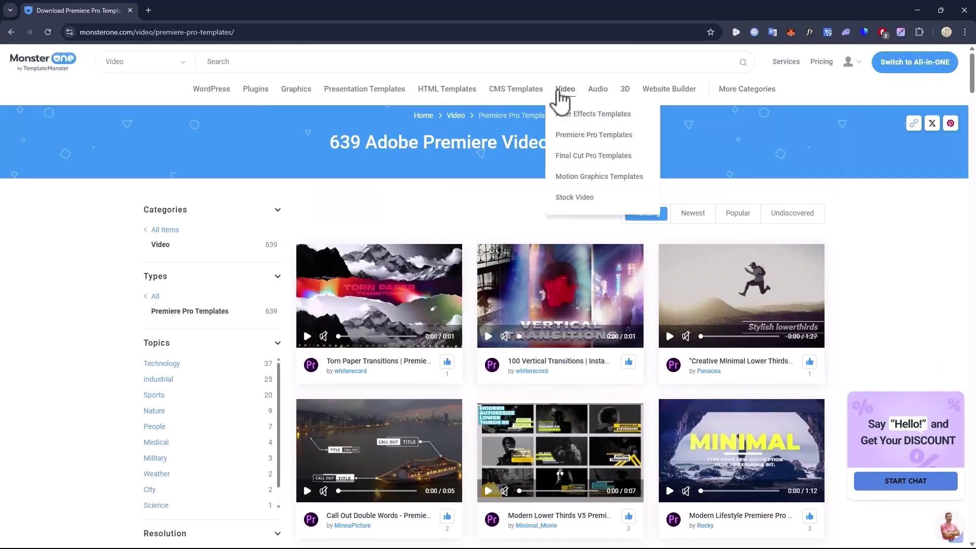
{"action": "left_click", "coordinate": [604, 157]}
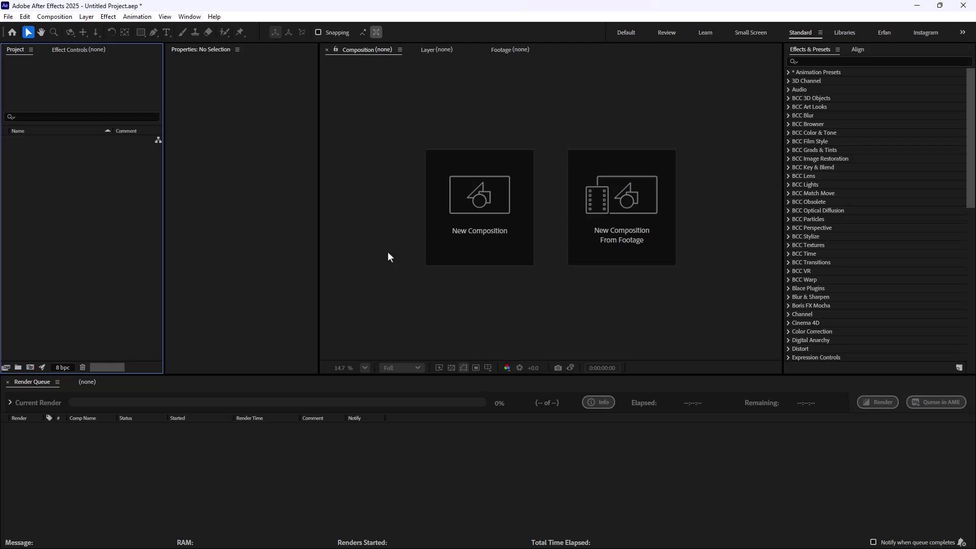
In After Effects, create a 1080 x 3840 px composition named Speed Lines, doubling the 1920 px height
{"action": "left_click", "coordinate": [480, 200]}
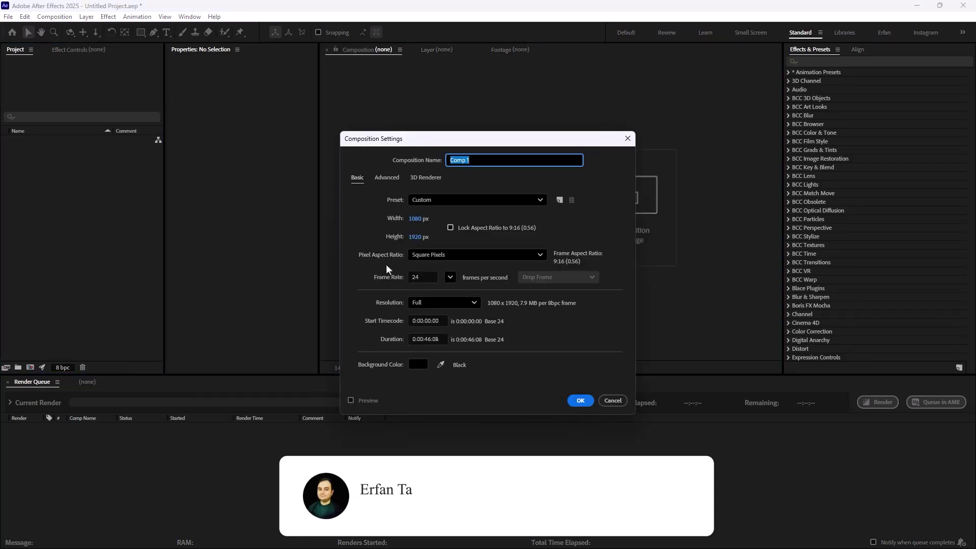
{"action": "left_click", "coordinate": [425, 236]}
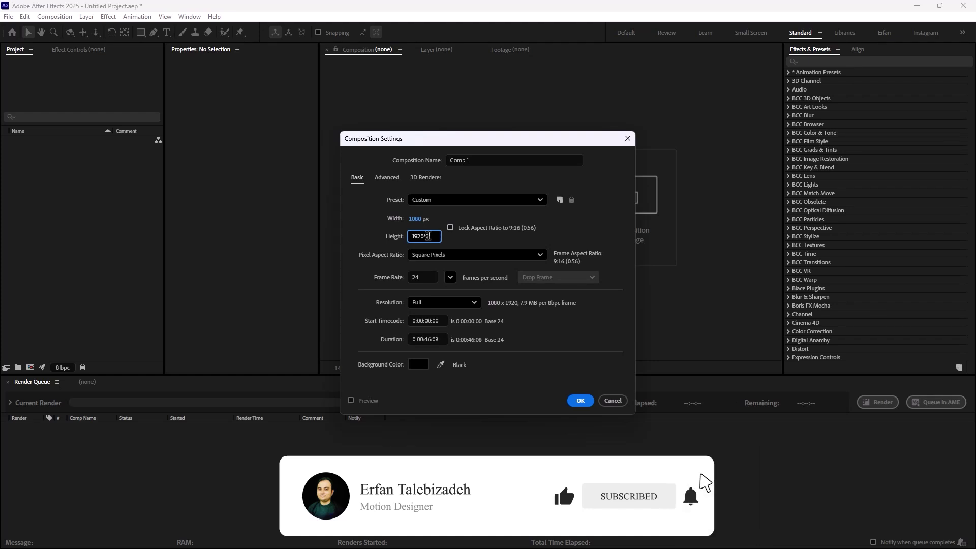
{"action": "left_click", "coordinate": [462, 243]}
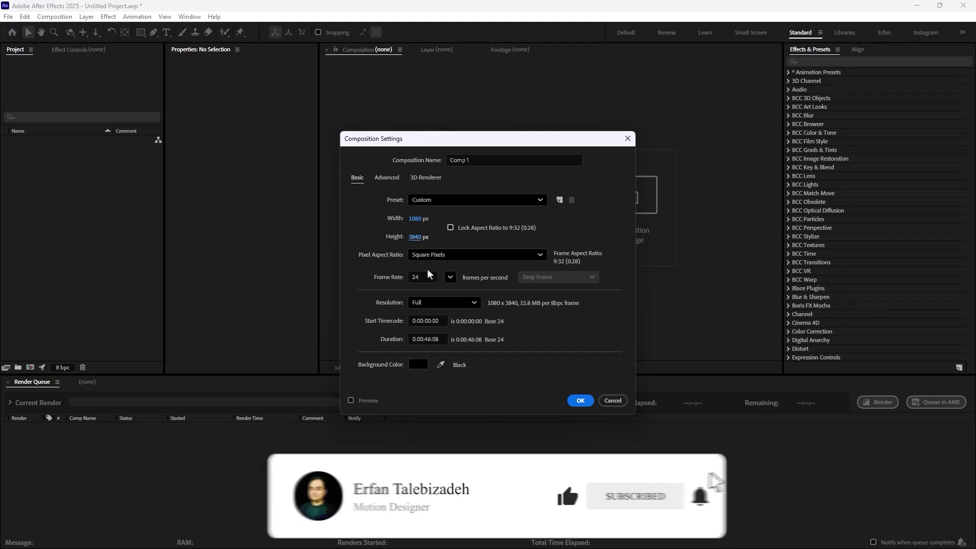
{"action": "left_click", "coordinate": [484, 160]}
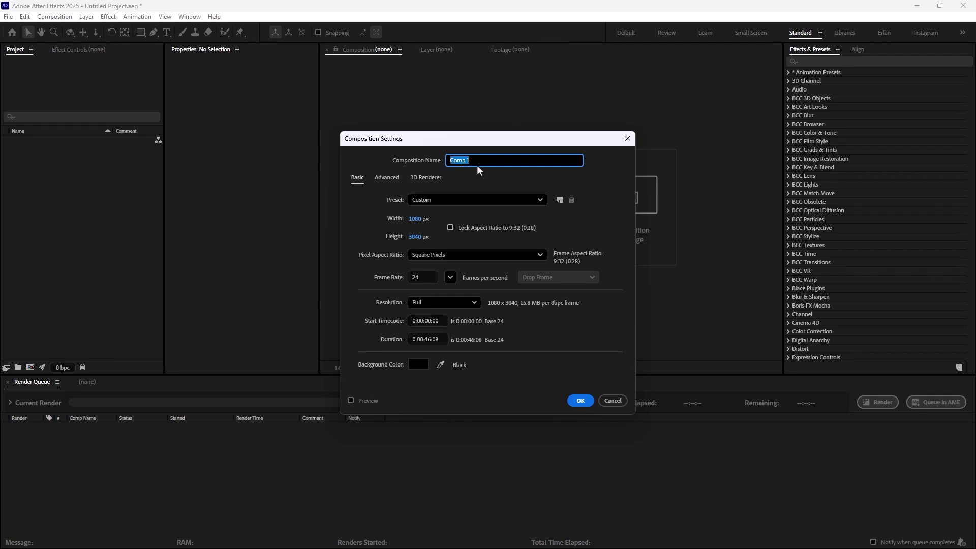
{"action": "type", "text": "Speed Lines"}
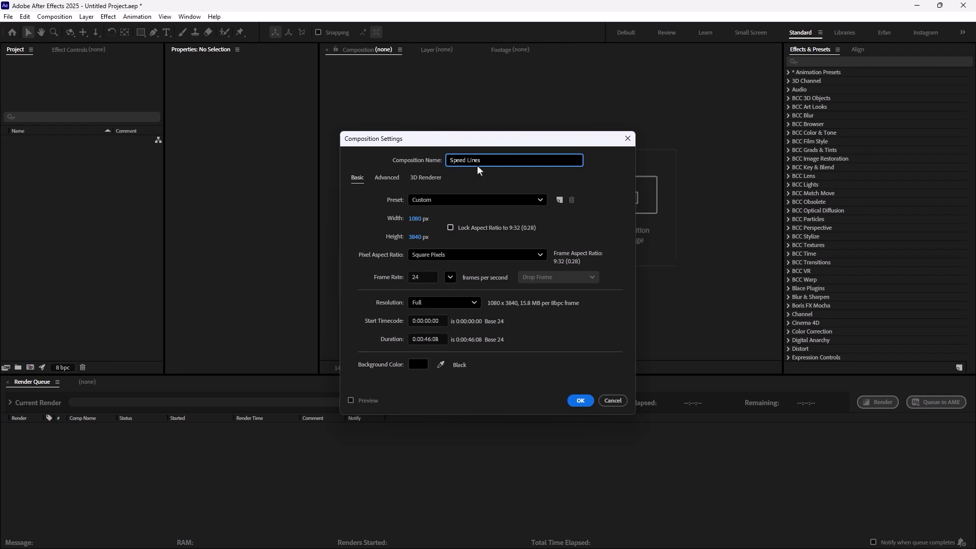
{"action": "key", "text": "Return"}
{"action": "scroll", "coordinate": [472, 179], "scroll_direction": "down", "scroll_amount": 5}
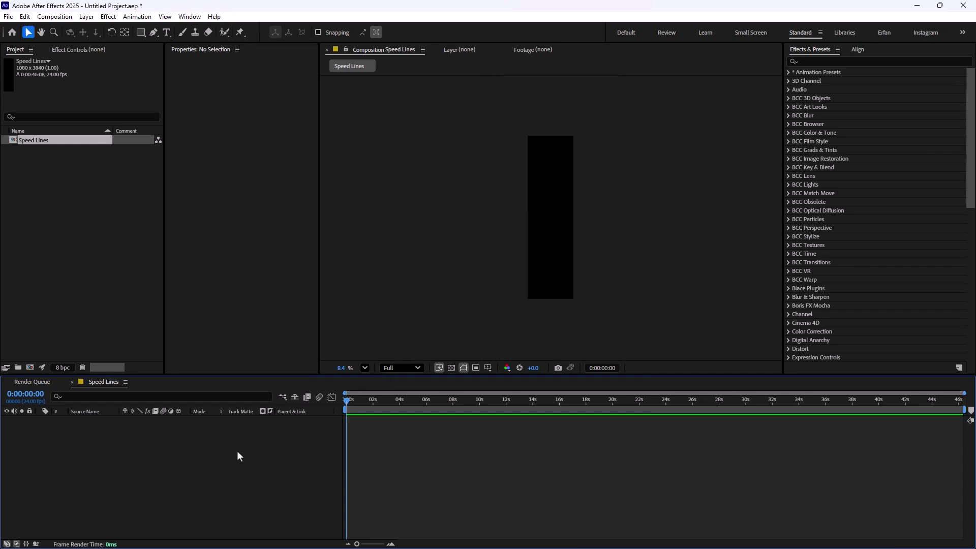
Add a composition-sized solid layer named Speed Lines
{"action": "key", "text": "ctrl+y"}
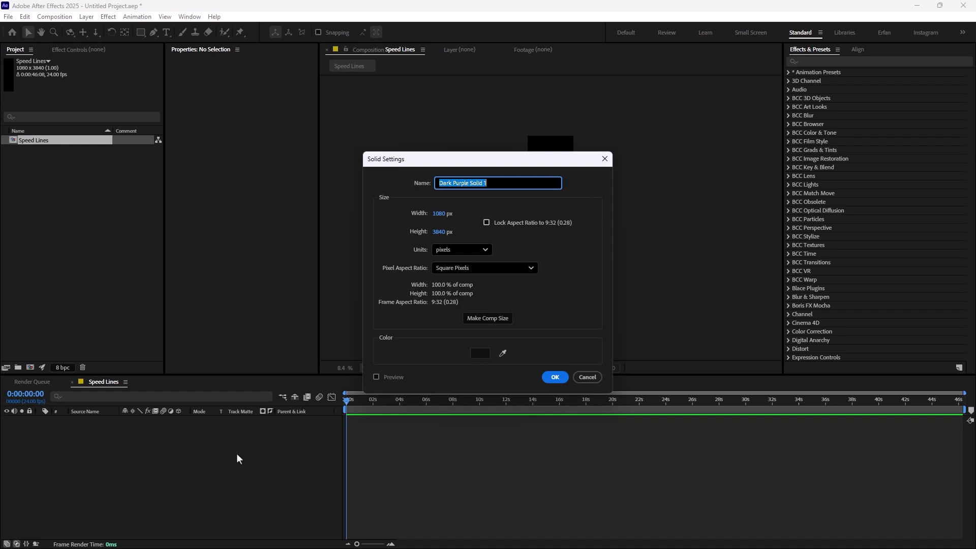
{"action": "type", "text": "Sp"}
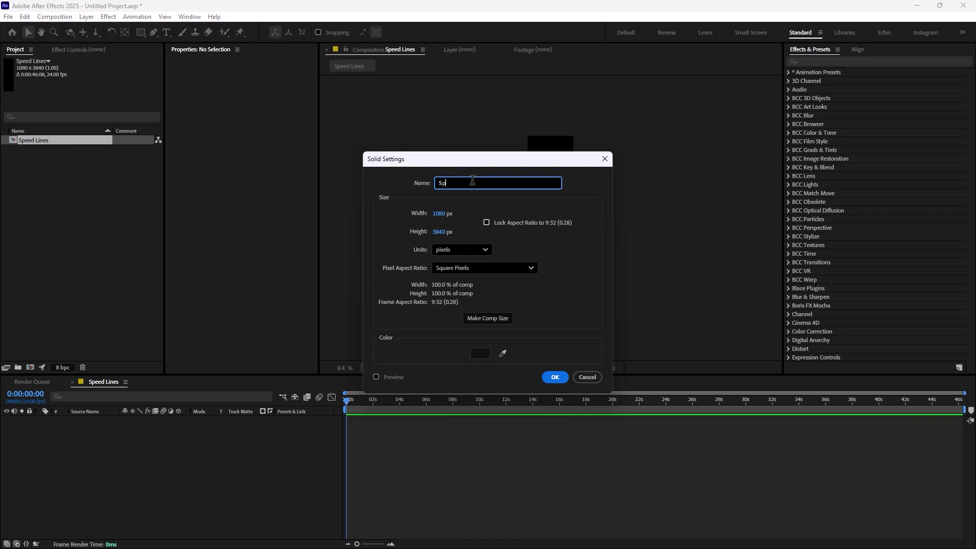
{"action": "type", "text": "eed Lines"}
{"action": "key", "text": "Return"}
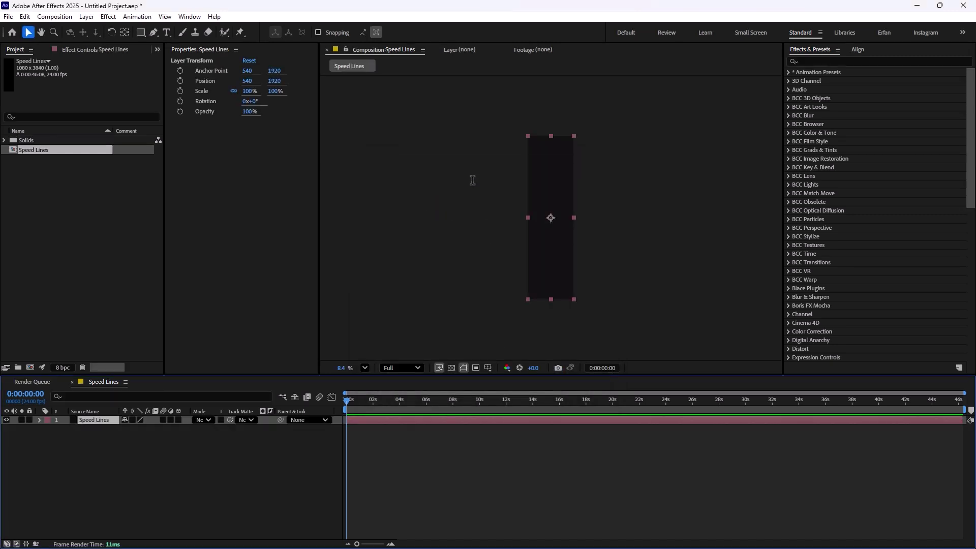
Find the Fractal Noise effect and apply it to the Speed Lines solid layer
{"action": "left_click", "coordinate": [836, 61]}
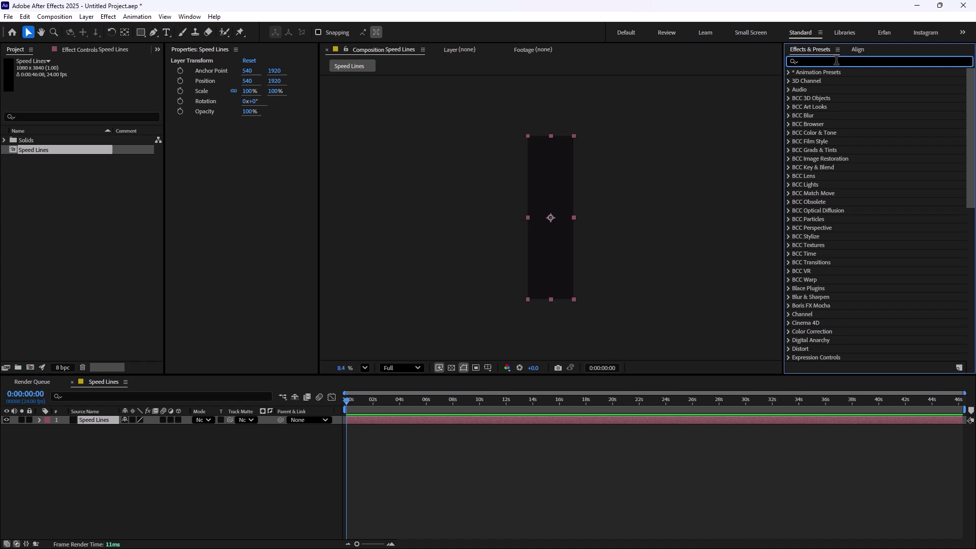
{"action": "type", "text": "frac"}
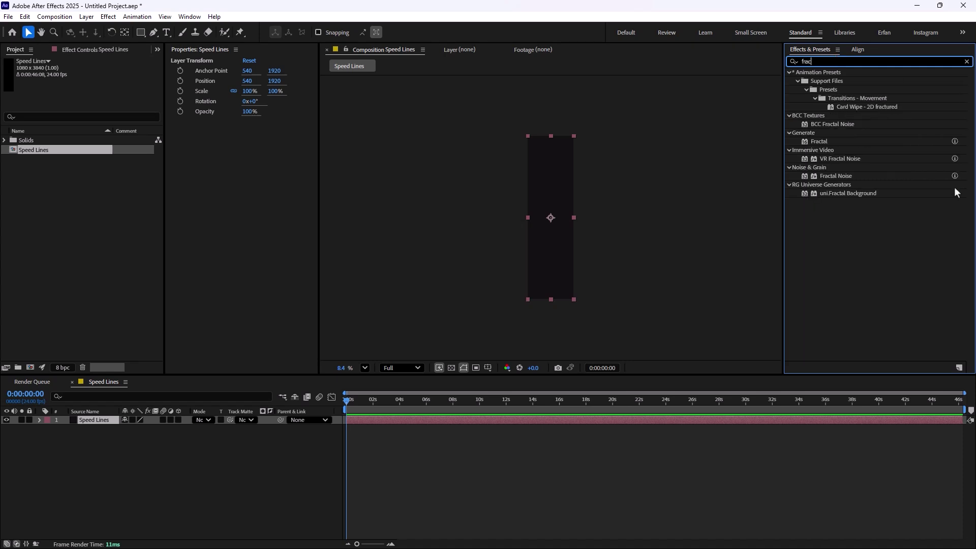
{"action": "left_click_drag", "start_coordinate": [846, 177], "coordinate": [115, 422]}
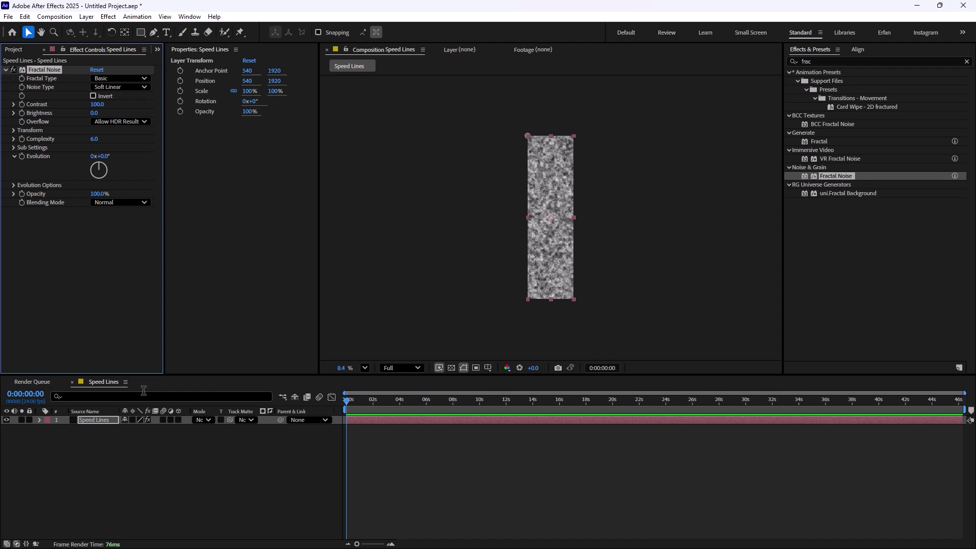
Change the Fractal Noise effect's noise type to Spline
{"action": "scroll", "coordinate": [543, 285], "scroll_direction": "up", "scroll_amount": 3}
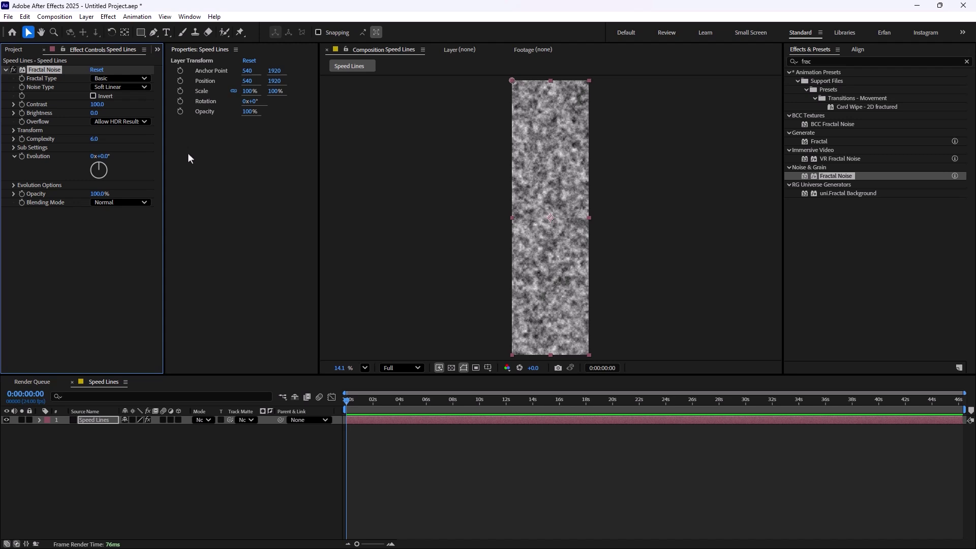
{"action": "left_click", "coordinate": [106, 88]}
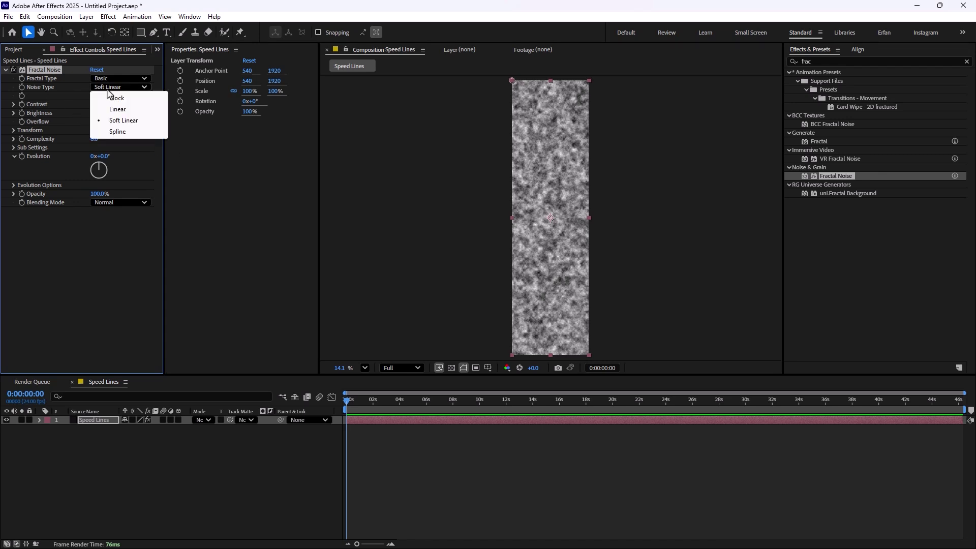
{"action": "left_click", "coordinate": [118, 131]}
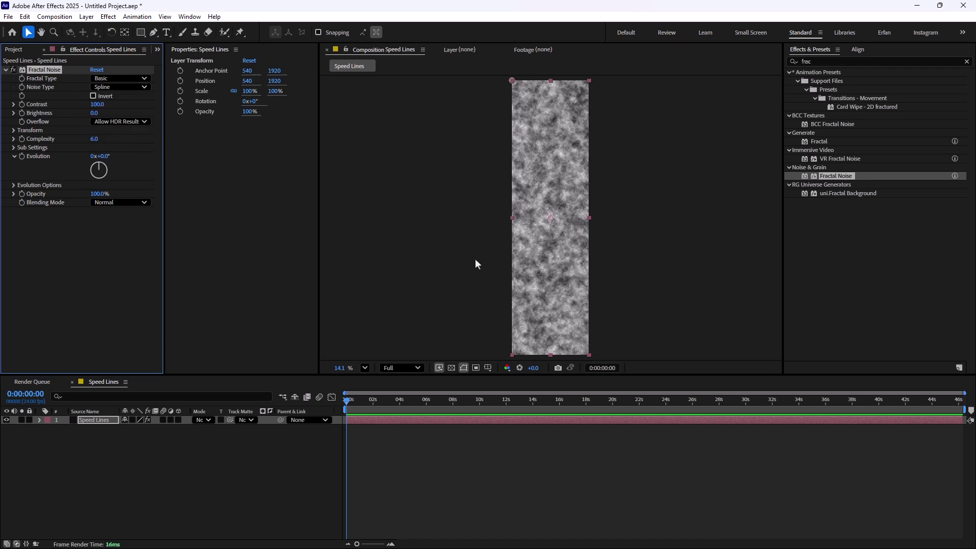
Set the Fractal Noise contrast to 2002 and its brightness to -305 to isolate sparse white specks
{"action": "left_click_drag", "start_coordinate": [95, 105], "coordinate": [602, 147]}
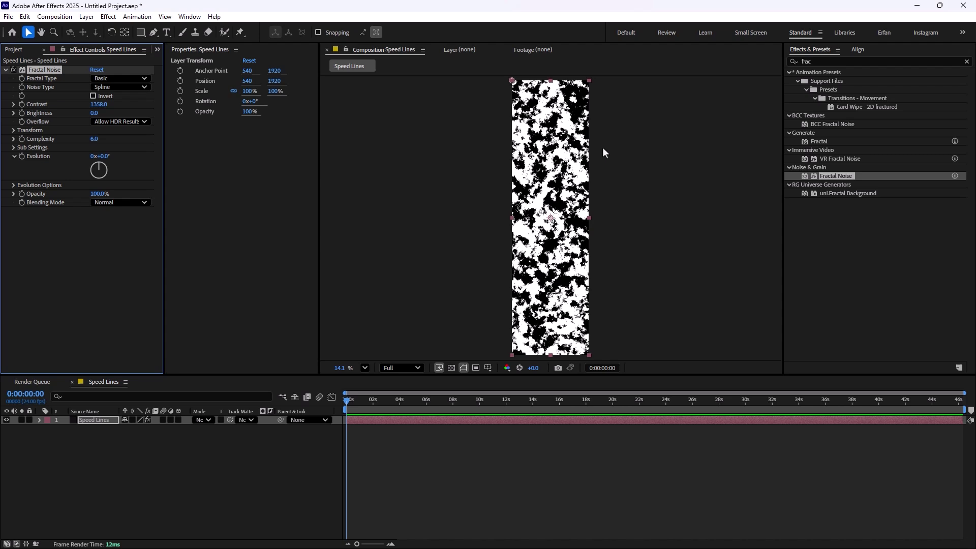
{"action": "left_click_drag", "start_coordinate": [105, 108], "coordinate": [202, 125]}
{"action": "left_click_drag", "start_coordinate": [94, 113], "coordinate": [29, 122]}
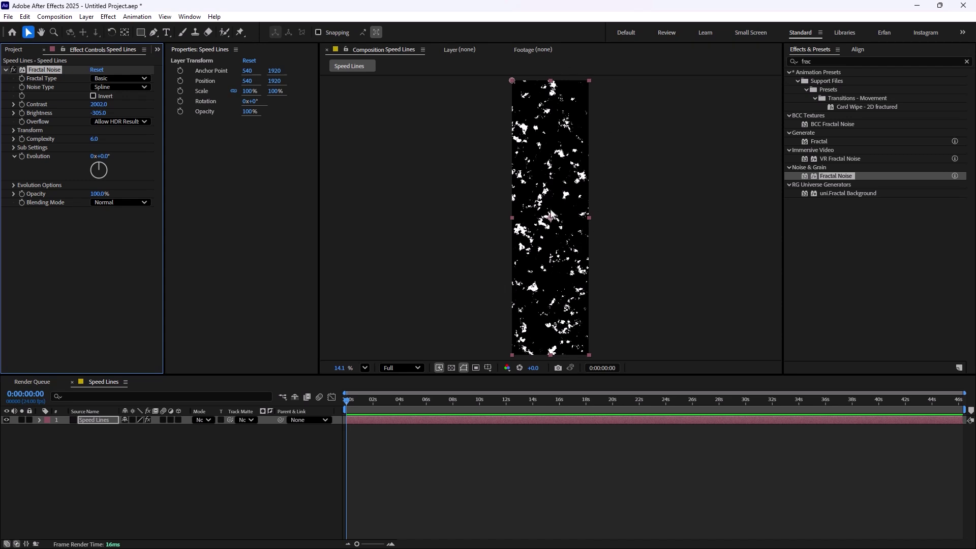
Turn off uniform scaling in the Fractal Noise transform settings and set the scale width to 5
{"action": "left_click", "coordinate": [13, 130]}
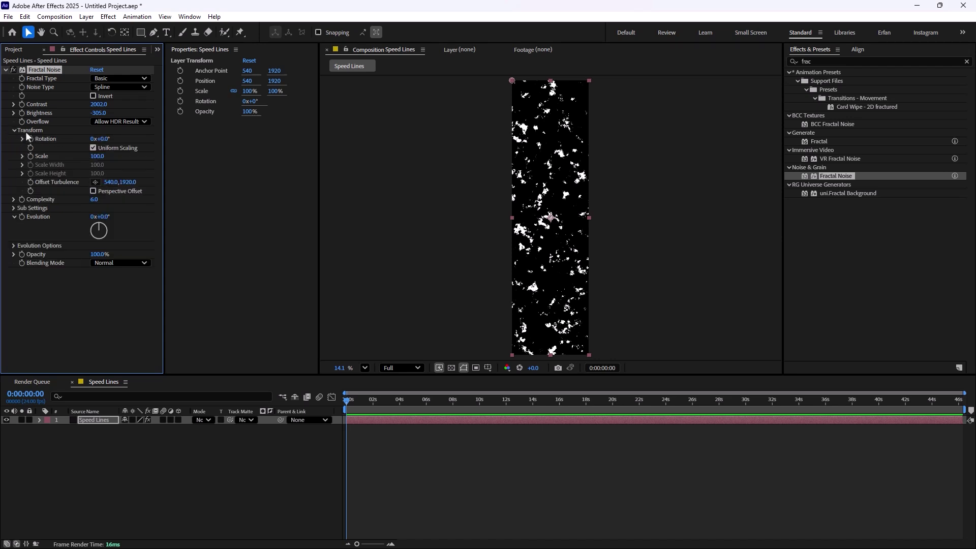
{"action": "left_click", "coordinate": [93, 148]}
{"action": "left_click_drag", "start_coordinate": [53, 182], "coordinate": [28, 182]}
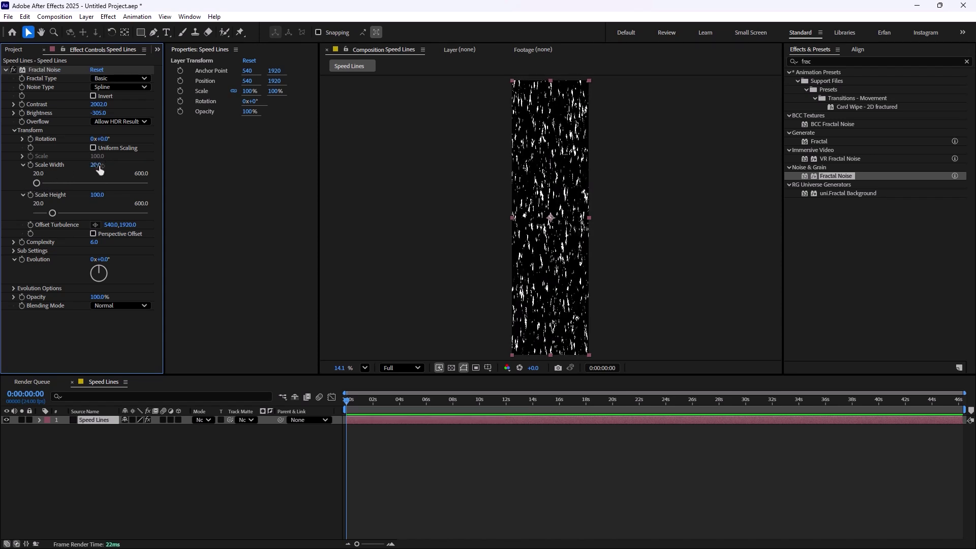
{"action": "type", "text": "5"}
{"action": "key", "text": "Return"}
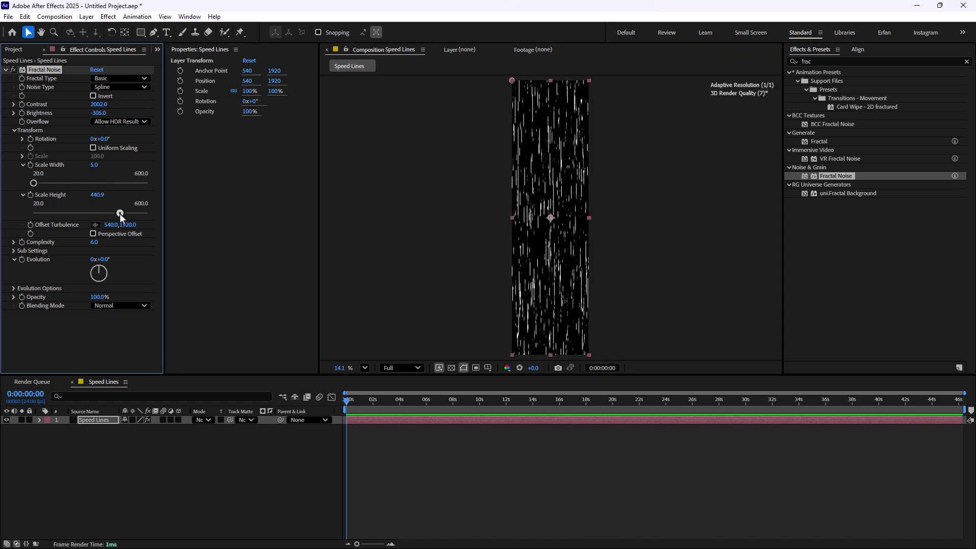
Raise the Fractal Noise scale height to 3900 to stretch the noise into long vertical lines
{"action": "left_click", "coordinate": [143, 213]}
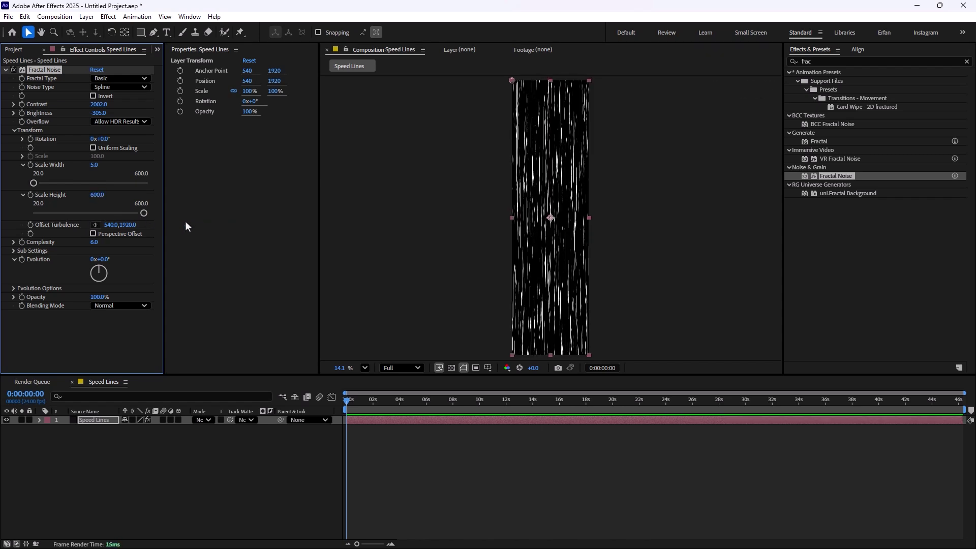
{"action": "mouse_move", "coordinate": [97, 196]}
{"action": "left_mouse_down"}
{"action": "mouse_move", "coordinate": [261, 213]}
{"action": "mouse_move", "coordinate": [290, 202]}
{"action": "left_mouse_up"}
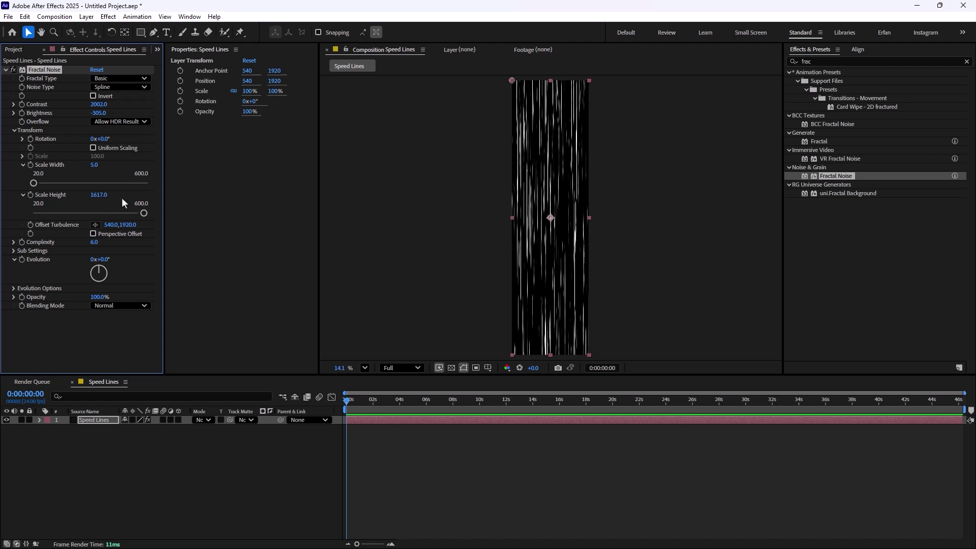
{"action": "mouse_move", "coordinate": [99, 194]}
{"action": "left_mouse_down"}
{"action": "mouse_move", "coordinate": [378, 213]}
{"action": "mouse_move", "coordinate": [478, 232]}
{"action": "left_mouse_up"}
{"action": "mouse_move", "coordinate": [98, 194]}
{"action": "left_mouse_down"}
{"action": "mouse_move", "coordinate": [200, 203]}
{"action": "mouse_move", "coordinate": [131, 209]}
{"action": "left_mouse_up"}
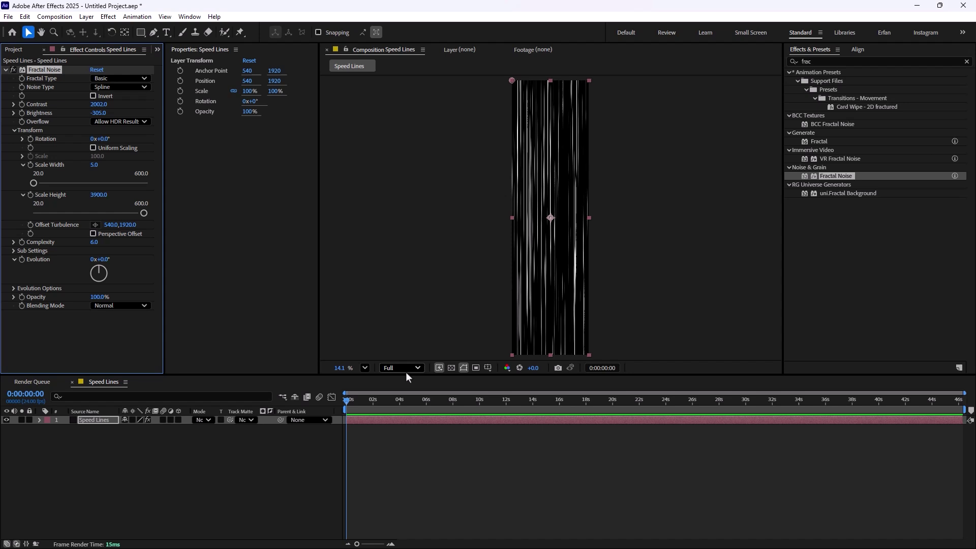
Add the expression time*600 to the Fractal Noise Evolution property and preview the animated lines
{"action": "left_click", "coordinate": [375, 413]}
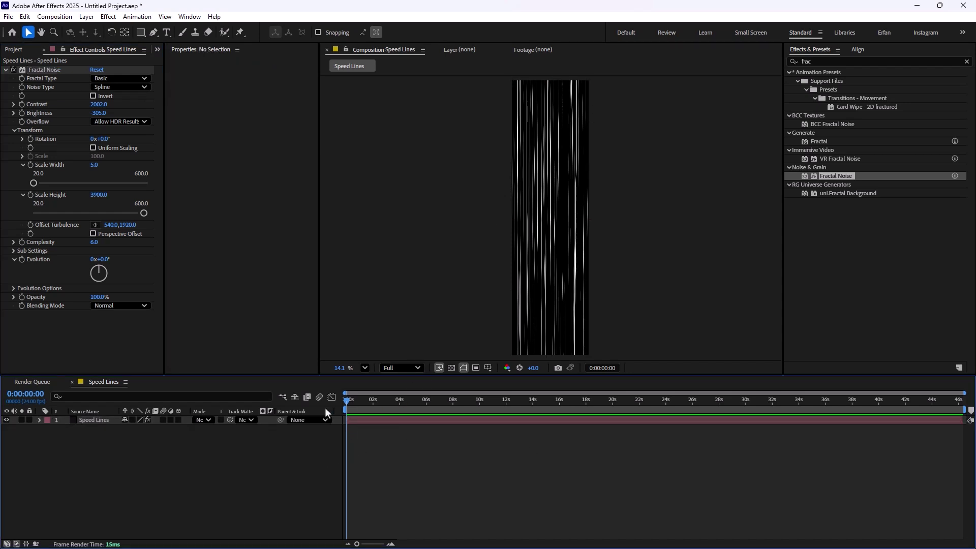
{"action": "left_click_drag", "start_coordinate": [342, 401], "coordinate": [277, 408]}
{"action": "left_click", "coordinate": [22, 260], "text": "alt"}
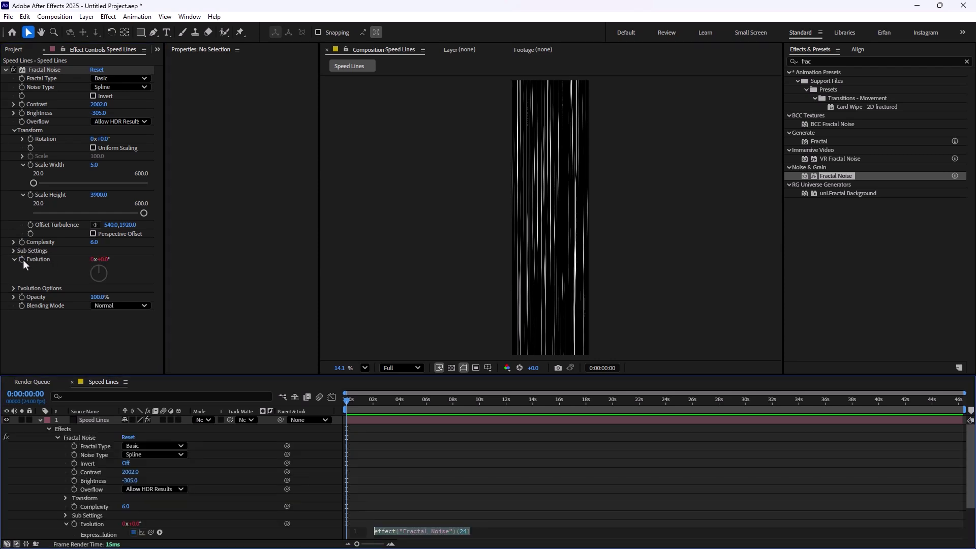
{"action": "type", "text": "time"}
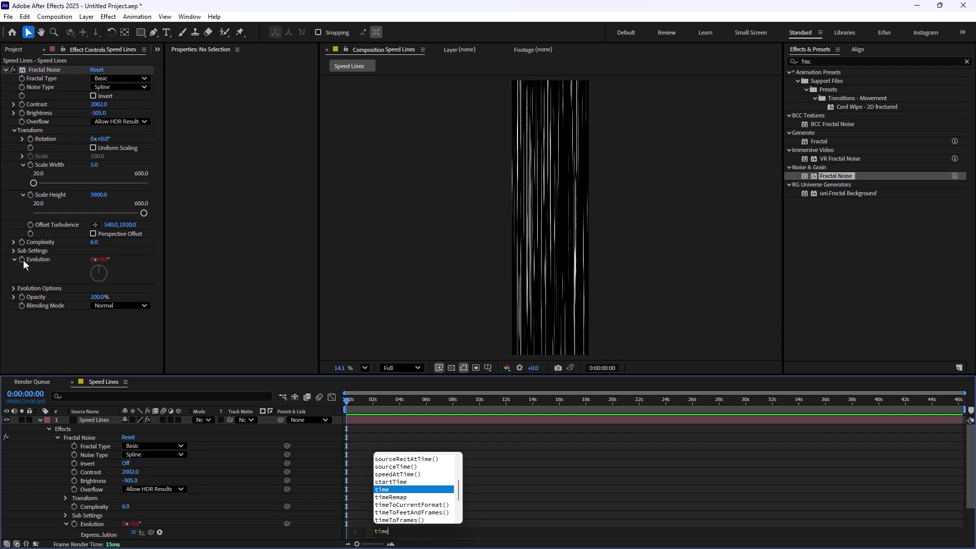
{"action": "type", "text": "*"}
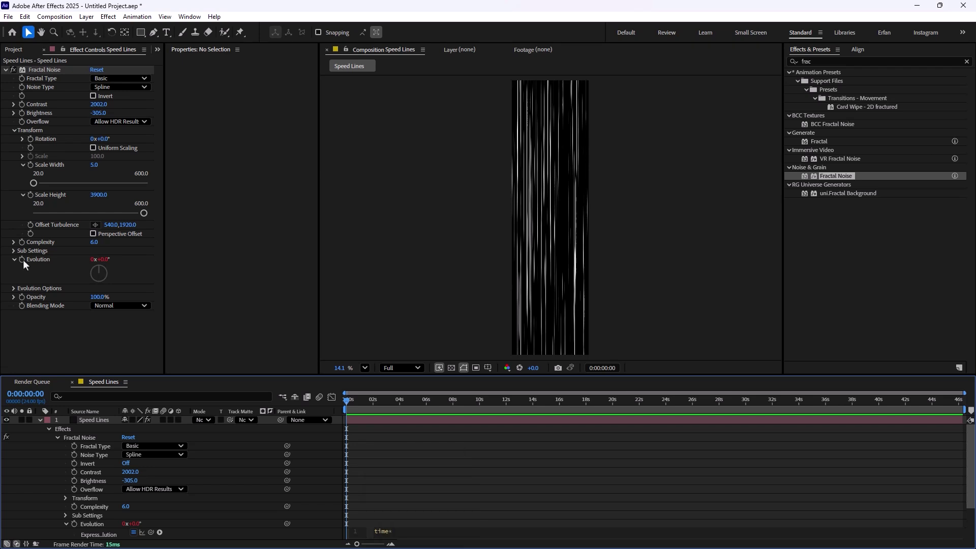
{"action": "type", "text": "600"}
{"action": "left_click", "coordinate": [333, 216]}
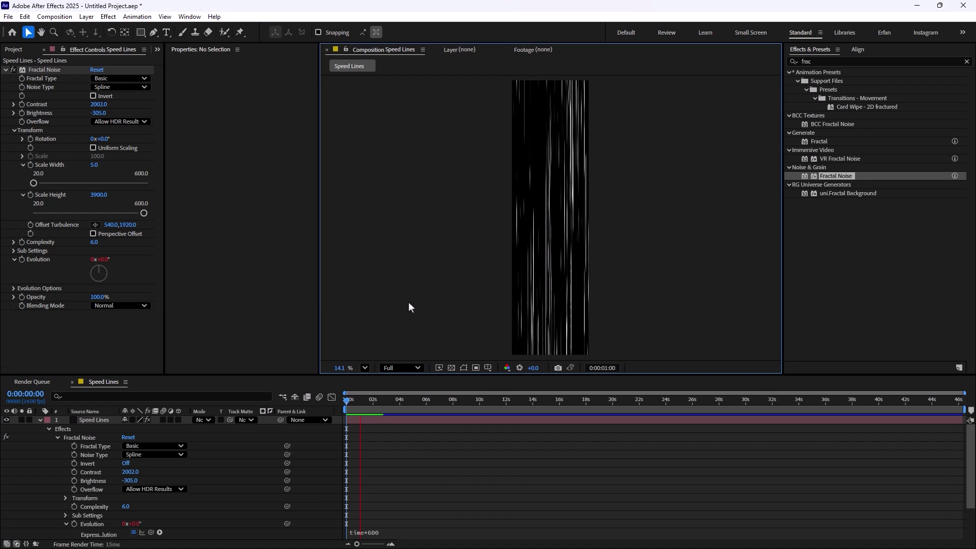
{"action": "key", "text": "space"}
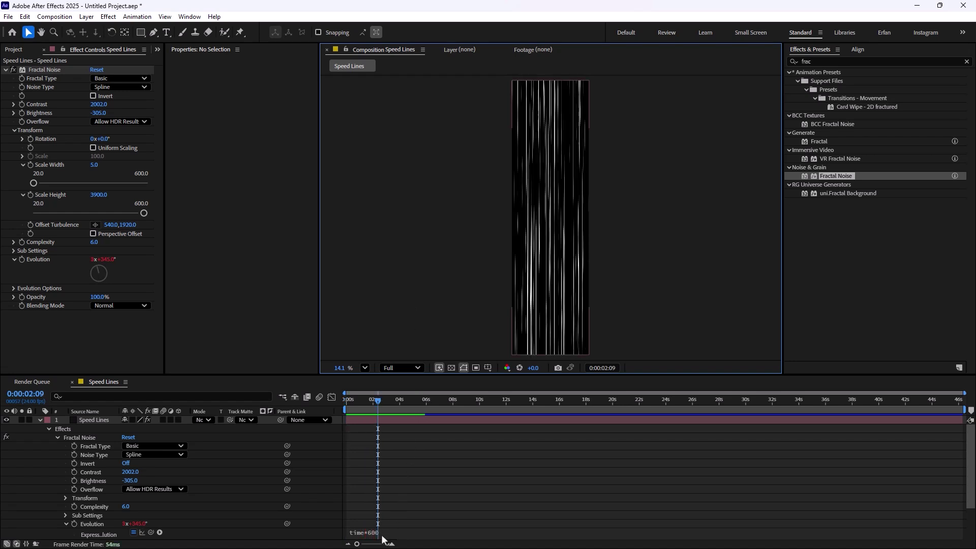
Try the faster Evolution expression time*1200, preview the motion, and undo the change
{"action": "left_click", "coordinate": [382, 534]}
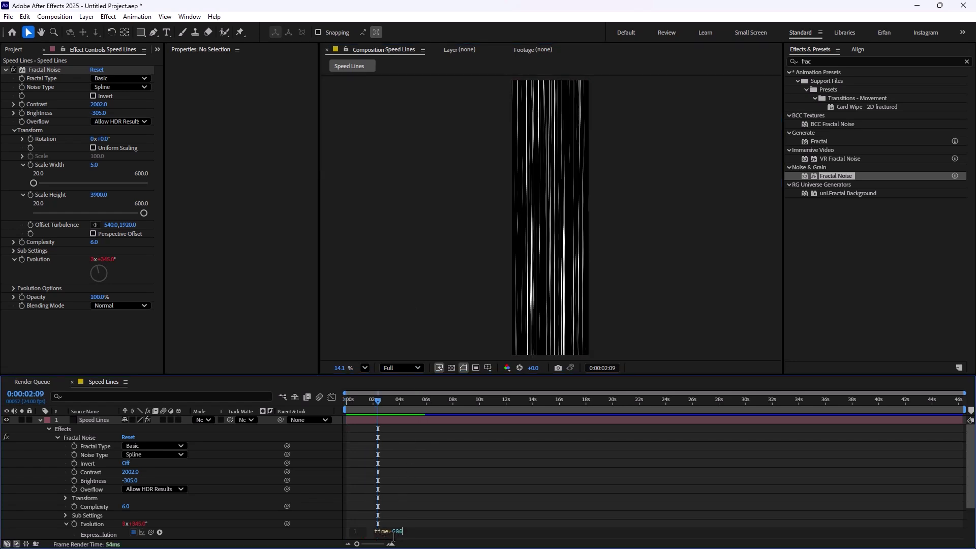
{"action": "double_click", "coordinate": [395, 531]}
{"action": "type", "text": "1200"}
{"action": "left_click", "coordinate": [443, 260]}
{"action": "key", "text": "space"}
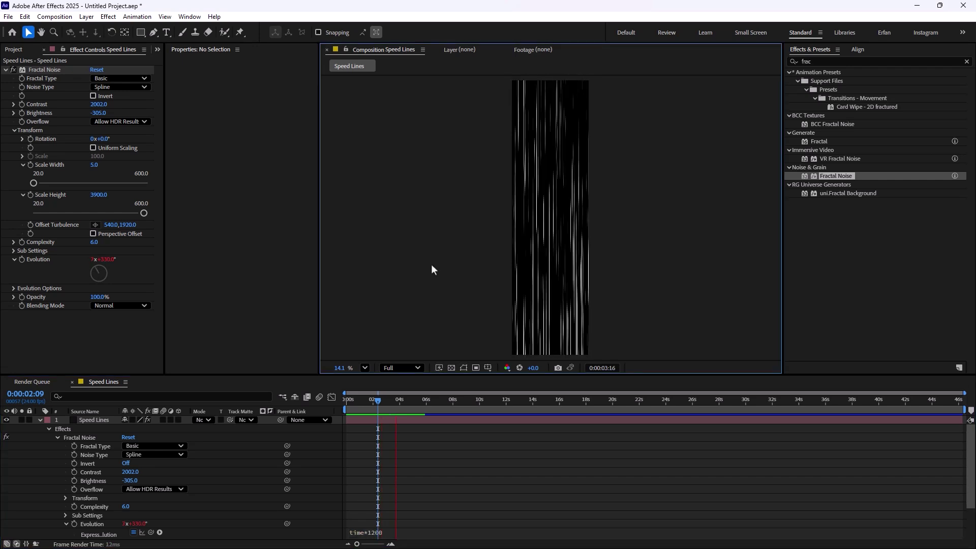
{"action": "key", "text": "space"}
{"action": "key", "text": "ctrl+z"}
In the Fractal Noise sub settings, set Sub Influence to 115.3 % and Sub Scaling to 55.7, and preview the streaks
{"action": "left_click_drag", "start_coordinate": [380, 400], "coordinate": [358, 406]}
{"action": "left_click", "coordinate": [358, 404]}
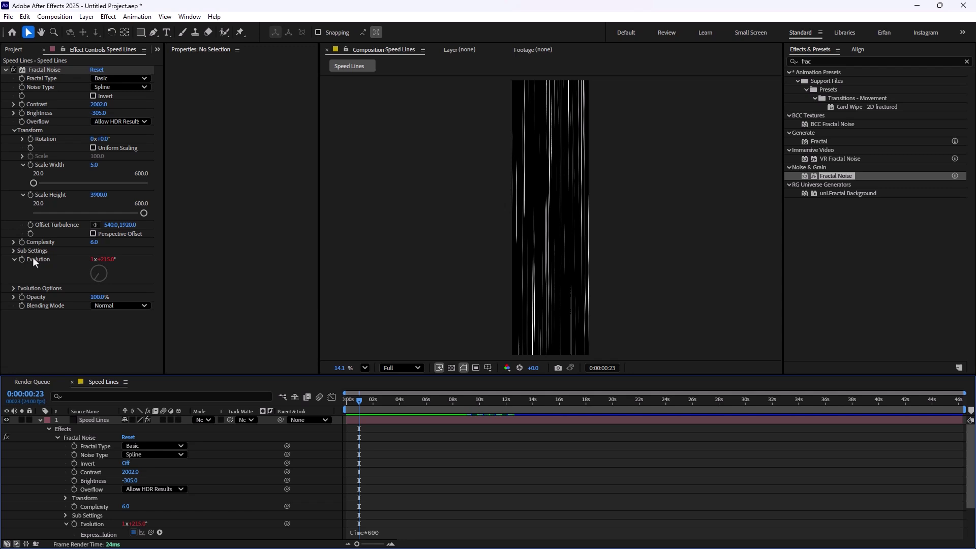
{"action": "left_click", "coordinate": [12, 254]}
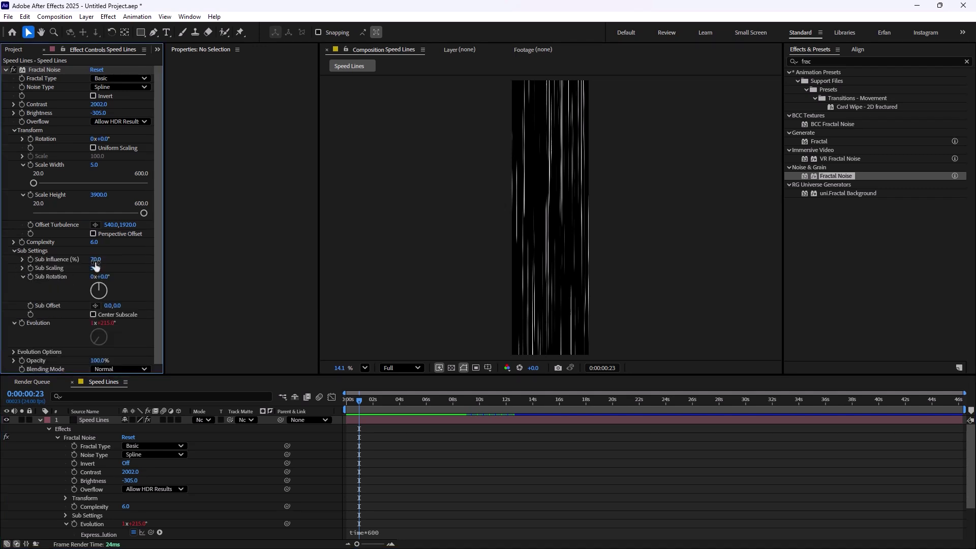
{"action": "left_click_drag", "start_coordinate": [95, 260], "coordinate": [102, 312]}
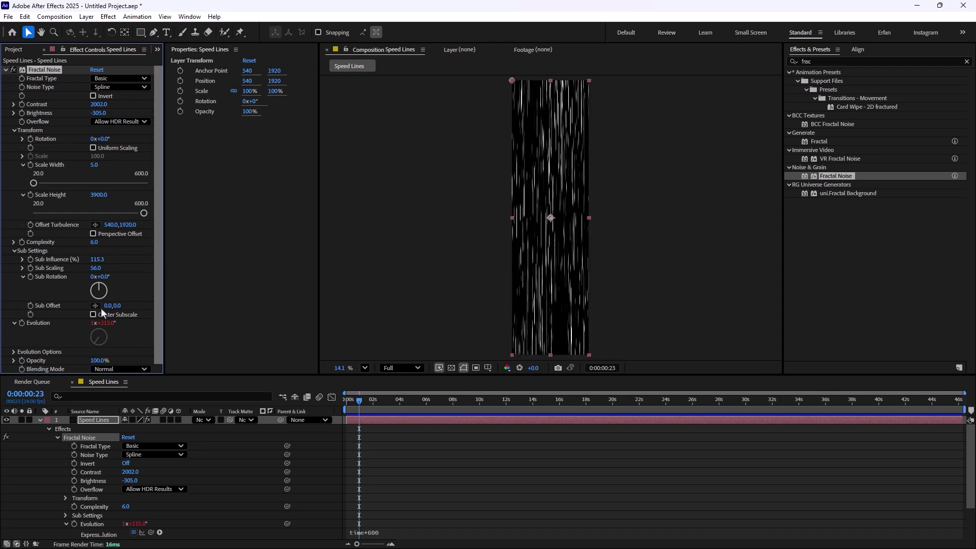
{"action": "left_click_drag", "start_coordinate": [96, 268], "coordinate": [98, 271]}
{"action": "left_click", "coordinate": [424, 461]}
{"action": "key", "text": "space"}
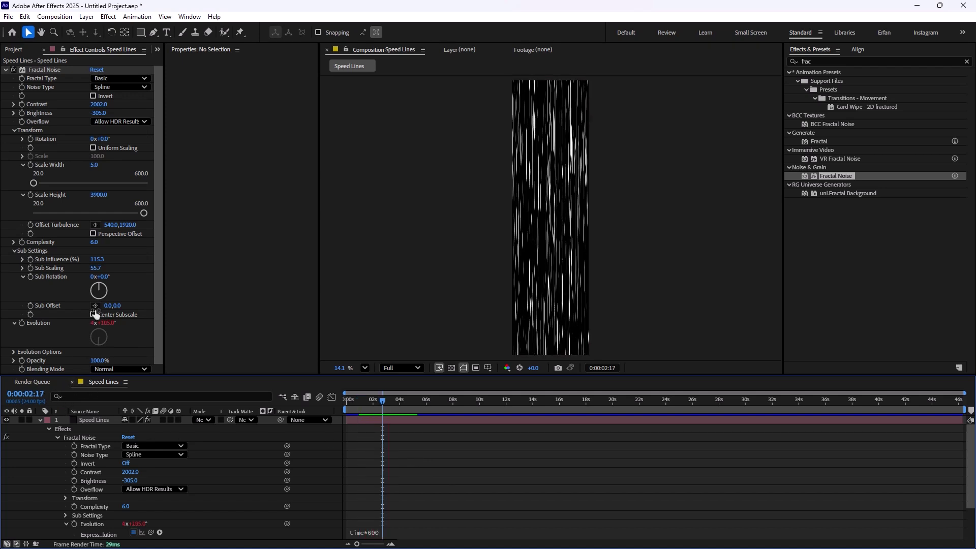
Create a new composition named Coin with a size of 1080 x 1920 px
{"action": "left_click", "coordinate": [17, 50]}
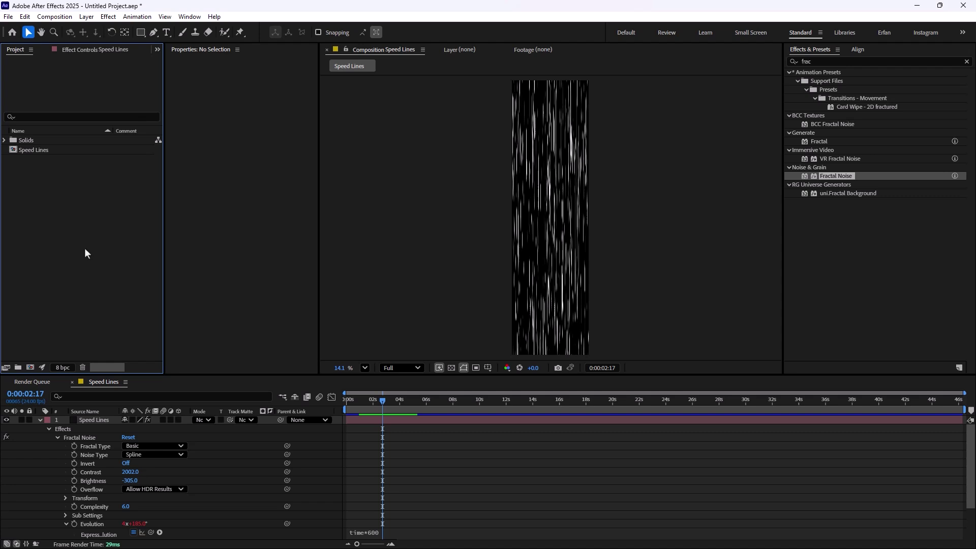
{"action": "right_click", "coordinate": [65, 218]}
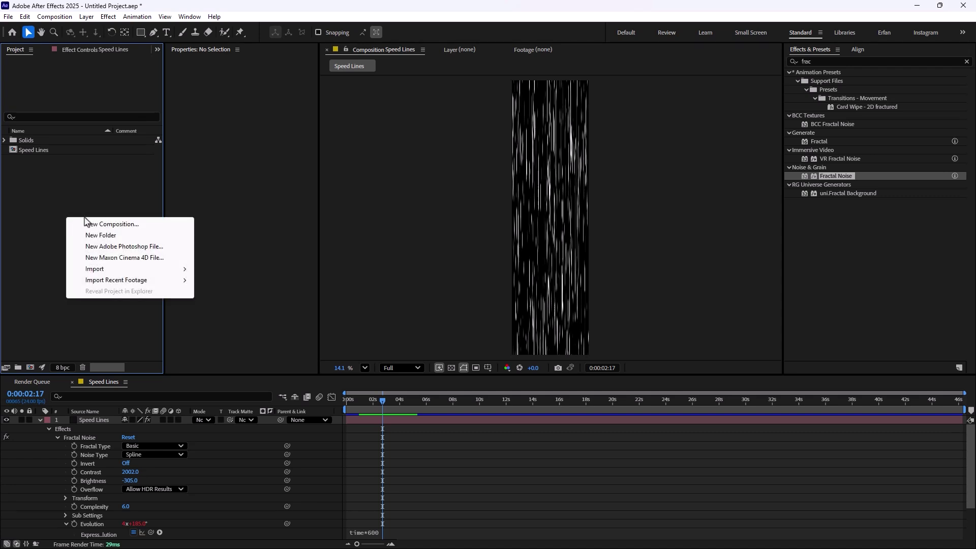
{"action": "left_click", "coordinate": [100, 223]}
{"action": "left_click", "coordinate": [416, 238]}
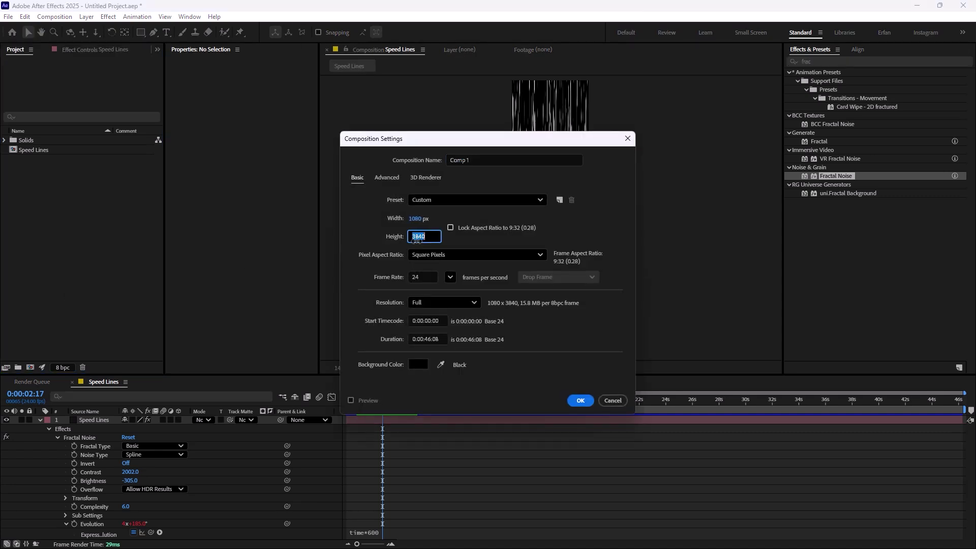
{"action": "type", "text": "1920"}
{"action": "left_click", "coordinate": [484, 160]}
{"action": "double_click", "coordinate": [478, 159]}
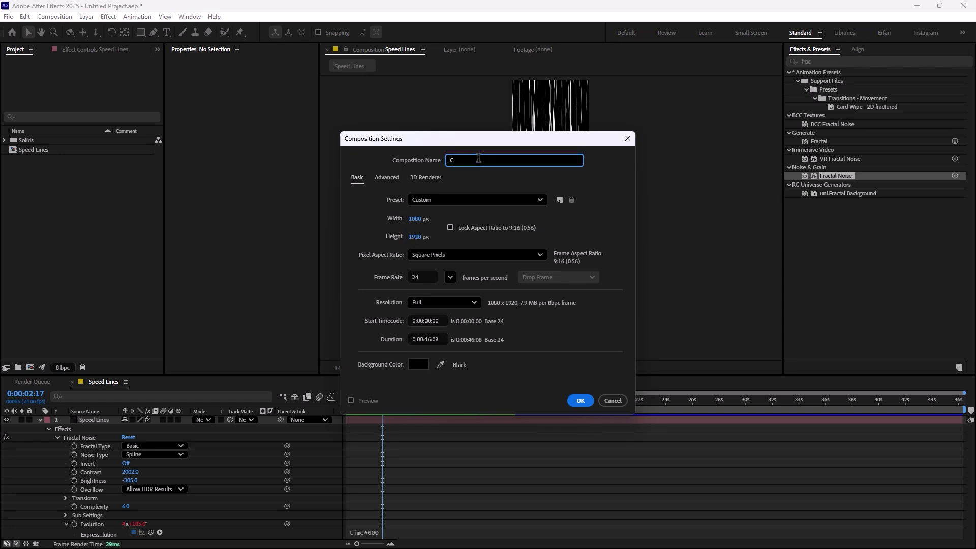
{"action": "type", "text": "n"}
{"action": "left_click", "coordinate": [579, 401]}
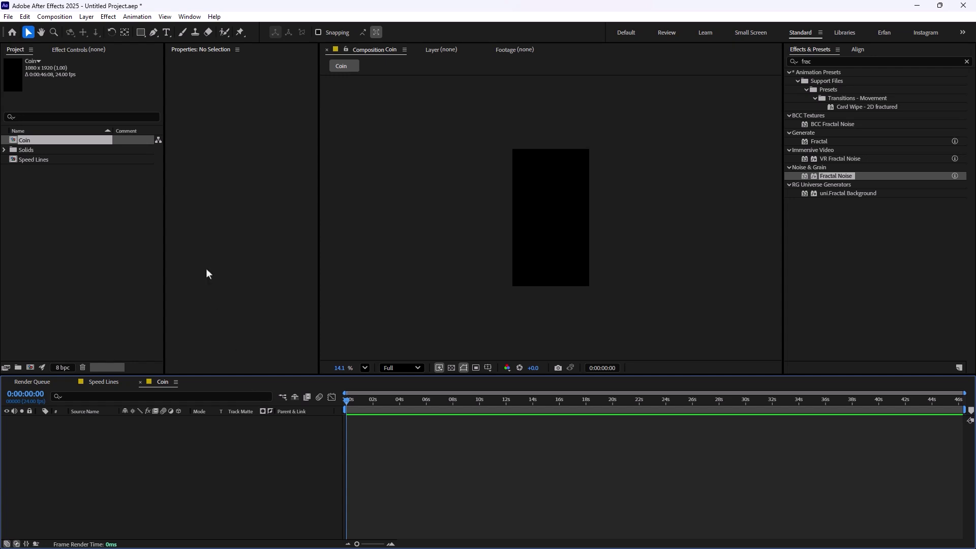
Draw a circle about 761 px in diameter near the middle of the Coin composition with the Ellipse tool
{"action": "left_click", "coordinate": [141, 32]}
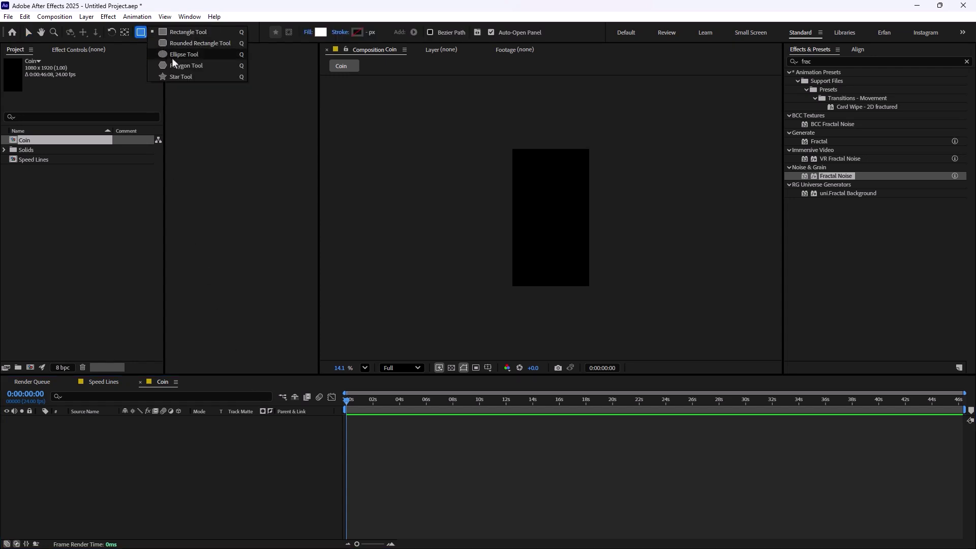
{"action": "left_click", "coordinate": [173, 56]}
{"action": "left_click_drag", "start_coordinate": [533, 193], "coordinate": [579, 241]}
Change the circle's fill to a linear gradient running from grey to black
{"action": "left_click", "coordinate": [308, 32]}
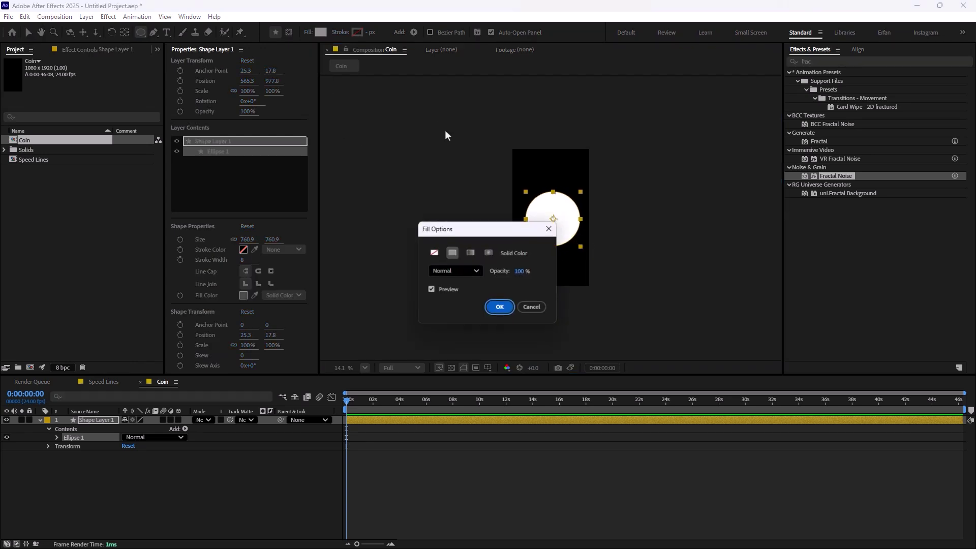
{"action": "left_click", "coordinate": [472, 253]}
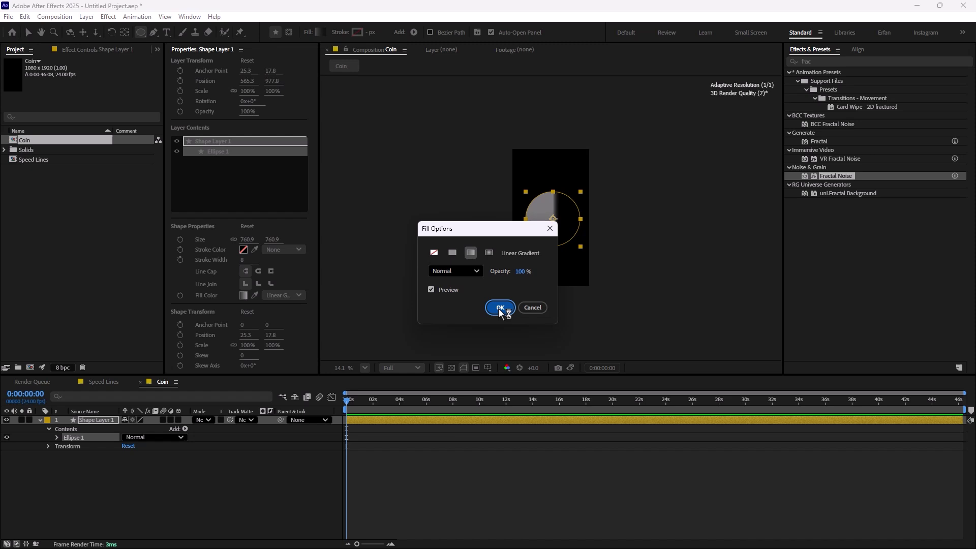
{"action": "left_click", "coordinate": [499, 308]}
{"action": "left_click", "coordinate": [321, 32]}
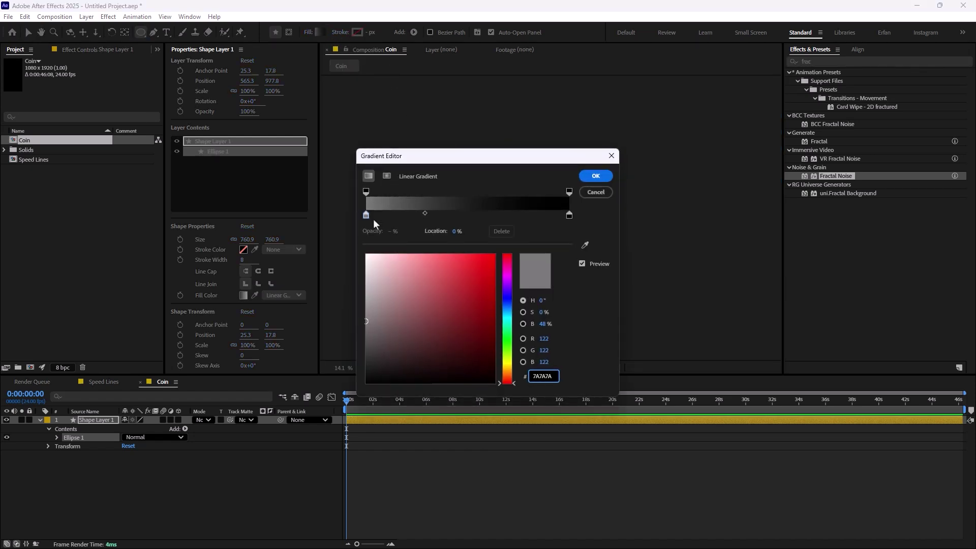
{"action": "left_click", "coordinate": [366, 315]}
{"action": "left_click", "coordinate": [569, 216]}
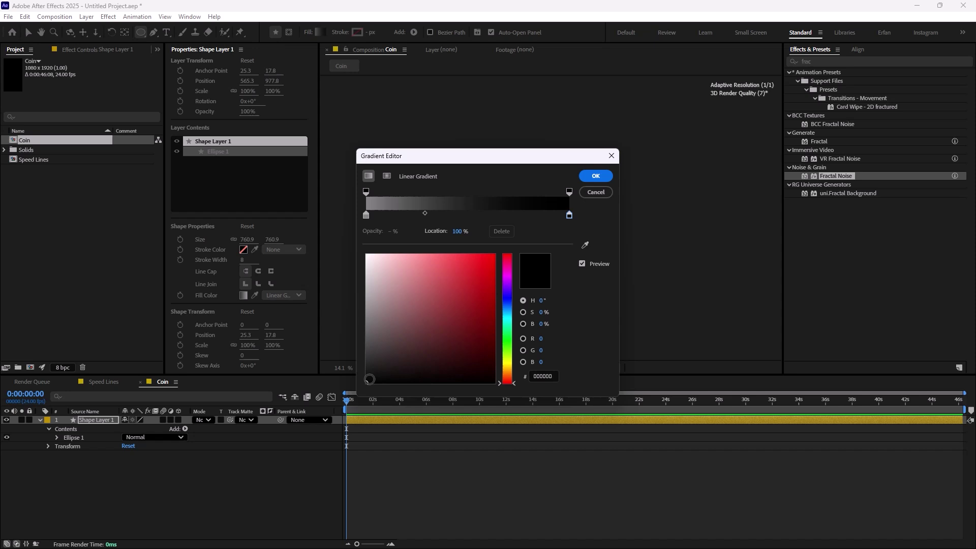
{"action": "left_click", "coordinate": [595, 176]}
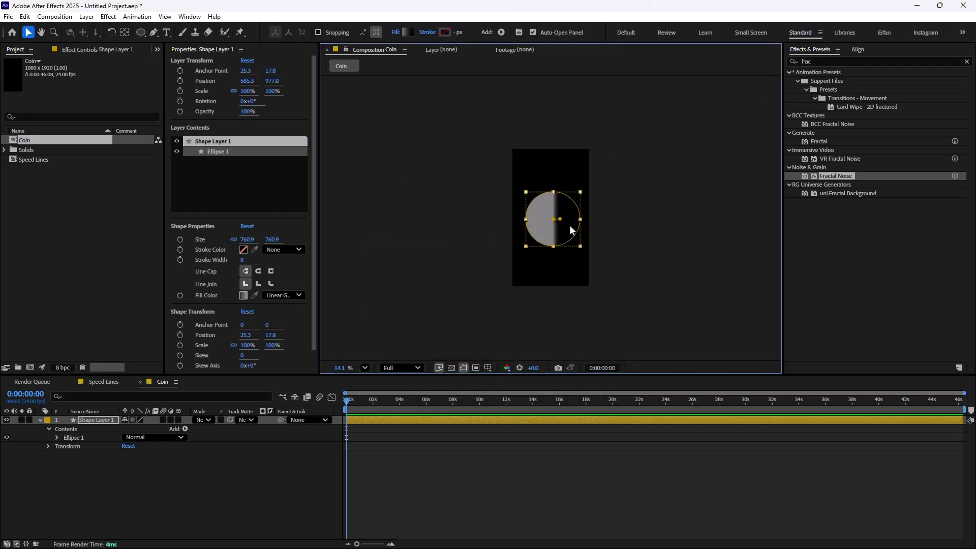
Reposition the gradient's end points so it runs vertically from the circle's top edge to just below its bottom edge
{"action": "left_click_drag", "start_coordinate": [560, 221], "coordinate": [553, 192]}
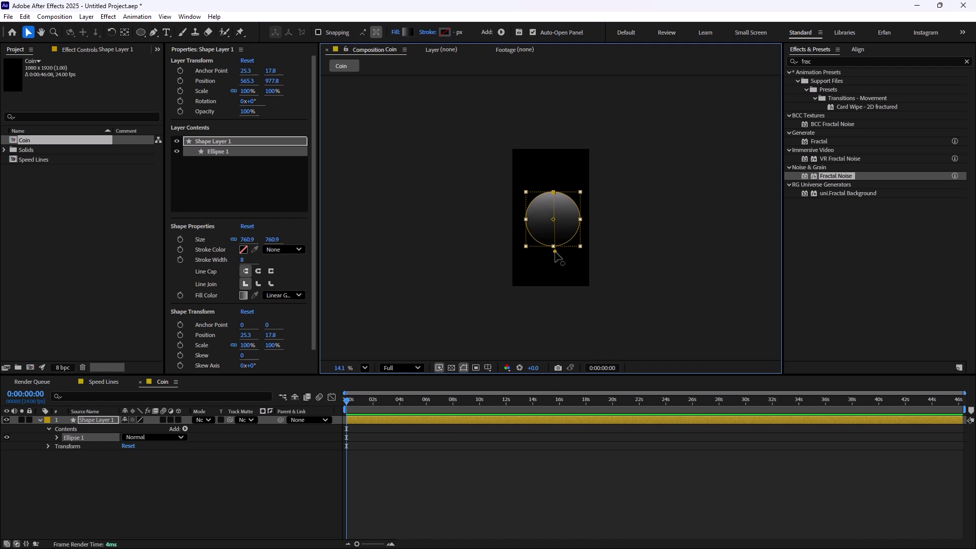
{"action": "left_click_drag", "start_coordinate": [555, 251], "coordinate": [553, 254]}
{"action": "left_click", "coordinate": [199, 490]}
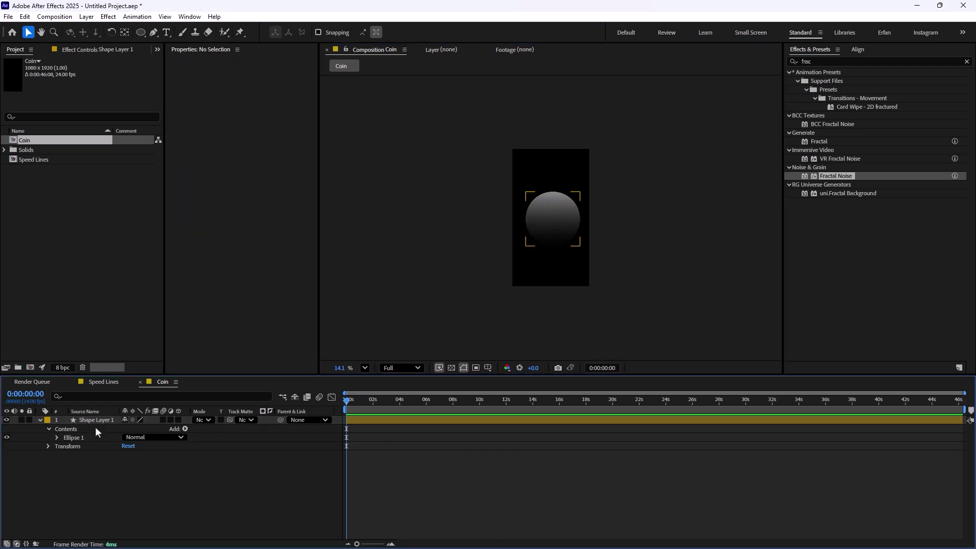
Rename the circle's shape layer to Base
{"action": "left_click", "coordinate": [104, 419]}
{"action": "type", "text": "Base"}
{"action": "key", "text": "Return"}
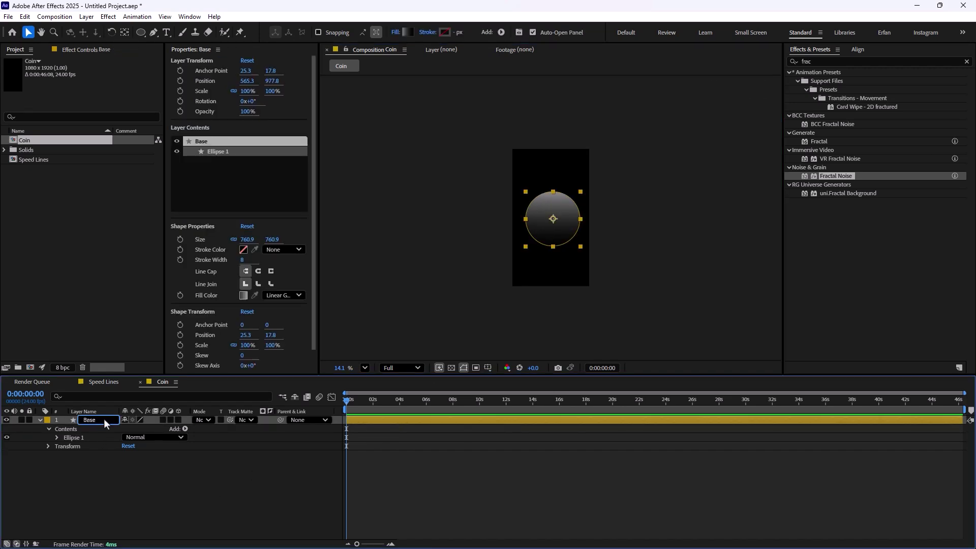
Duplicate the Base layer and turn the copy into a smaller 460.9 px circle with a solid white fill
{"action": "key", "text": "ctrl+d"}
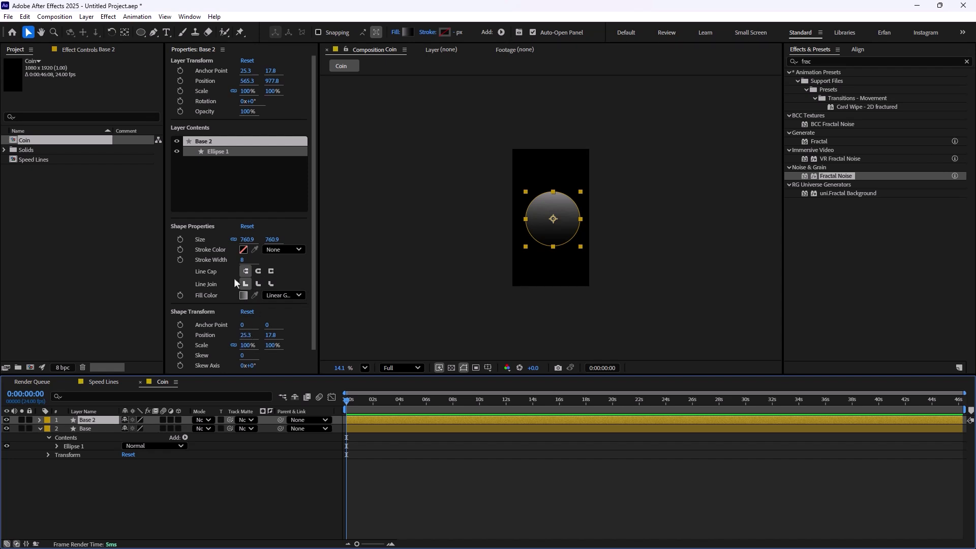
{"action": "left_click_drag", "start_coordinate": [248, 246], "coordinate": [102, 265]}
{"action": "left_click", "coordinate": [396, 32]}
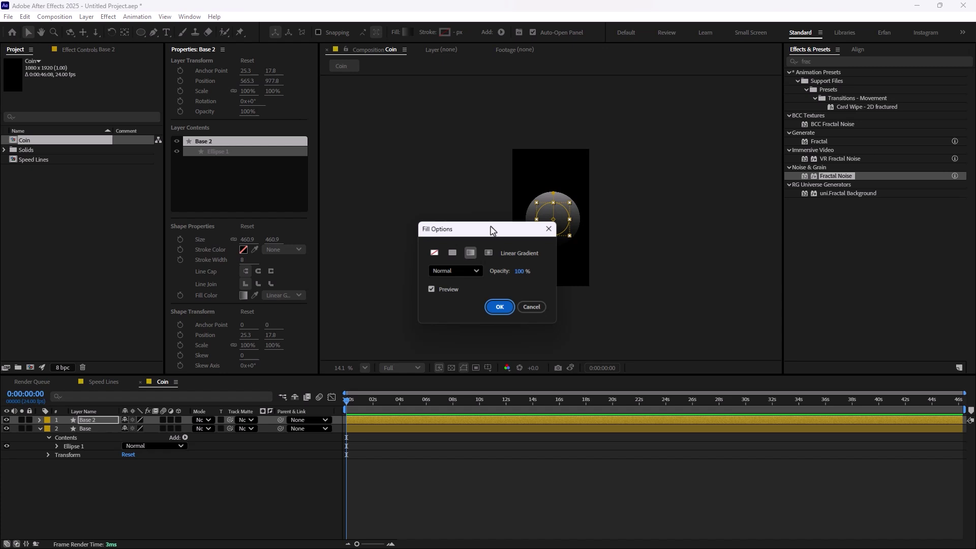
{"action": "left_click", "coordinate": [452, 252]}
{"action": "key", "text": "Return"}
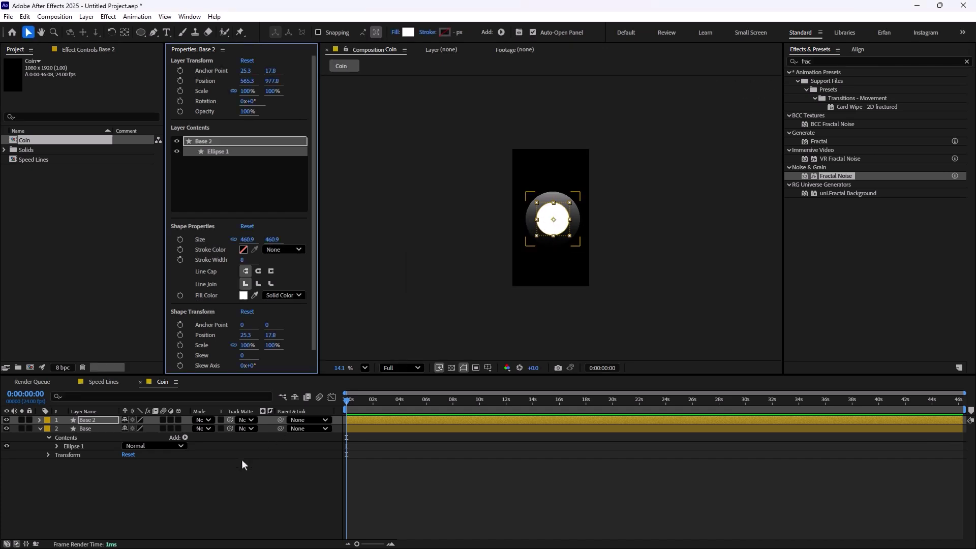
{"action": "left_click", "coordinate": [242, 459]}
Add a text layer containing a dollar sign ($) over the white circle
{"action": "scroll", "coordinate": [542, 249], "scroll_direction": "up", "scroll_amount": 2}
{"action": "scroll", "coordinate": [541, 249], "scroll_direction": "up", "scroll_amount": 1}
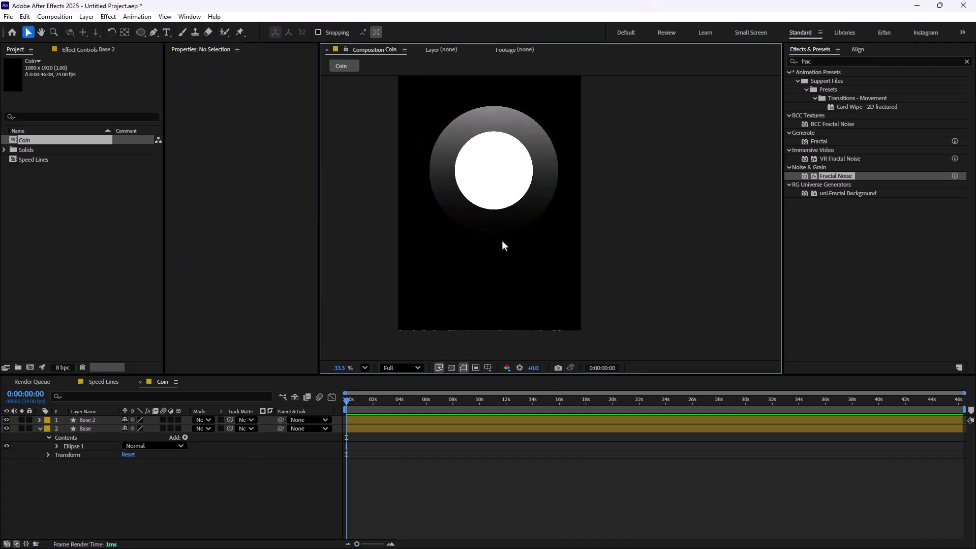
{"action": "left_click", "coordinate": [138, 503]}
{"action": "left_click", "coordinate": [166, 32]}
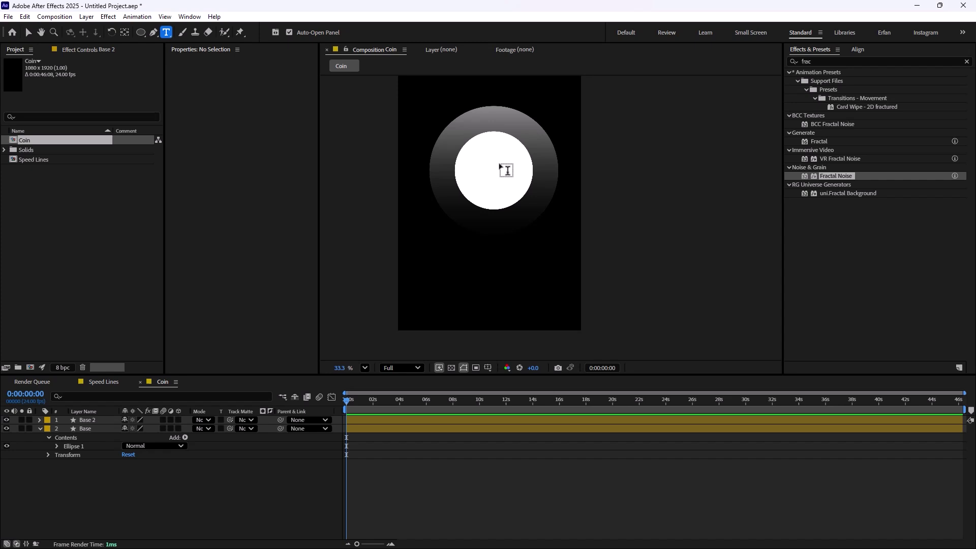
{"action": "left_click", "coordinate": [496, 172]}
{"action": "type", "text": "$"}
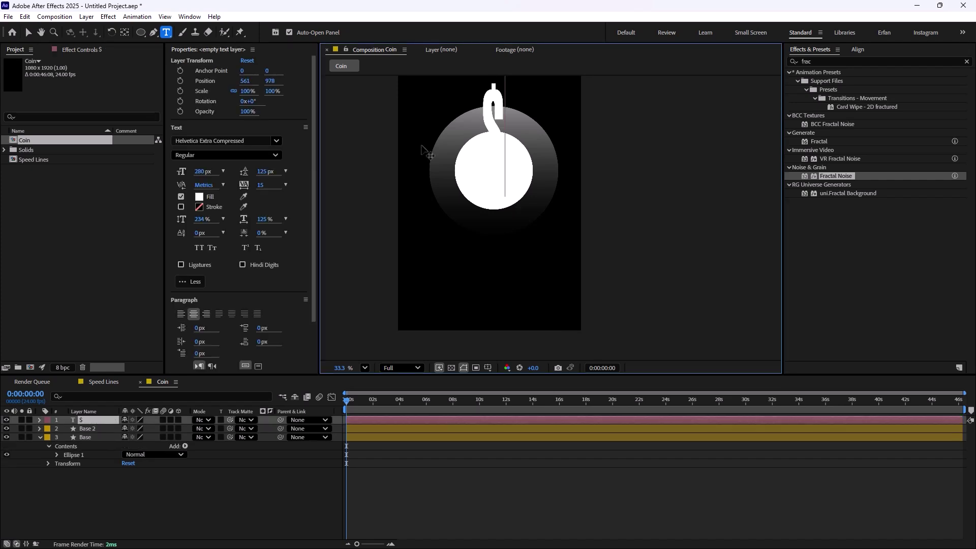
{"action": "left_click", "coordinate": [28, 32]}
Set the dollar sign's fill colour to dark grey 191919 and move it down onto the middle of the white circle
{"action": "left_click", "coordinate": [200, 197]}
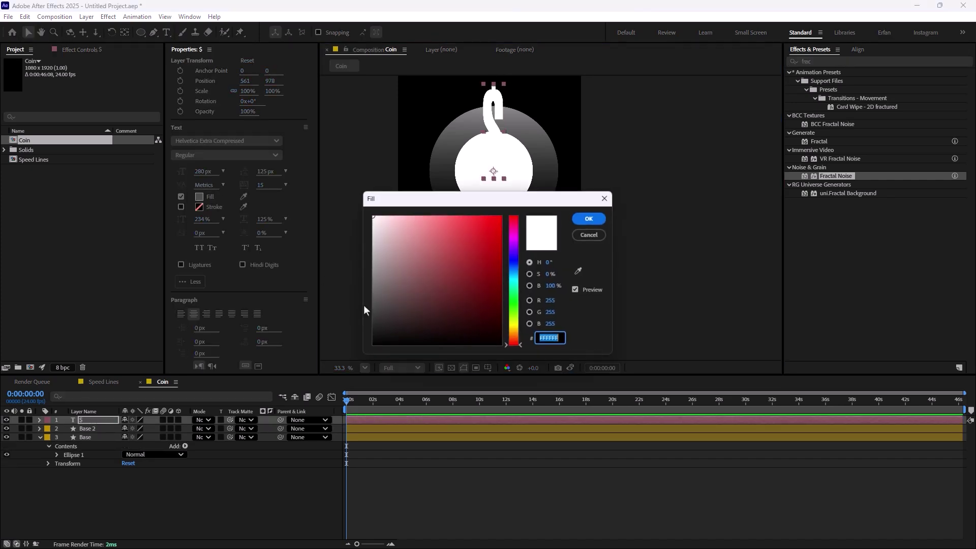
{"action": "left_click_drag", "start_coordinate": [372, 307], "coordinate": [356, 404]}
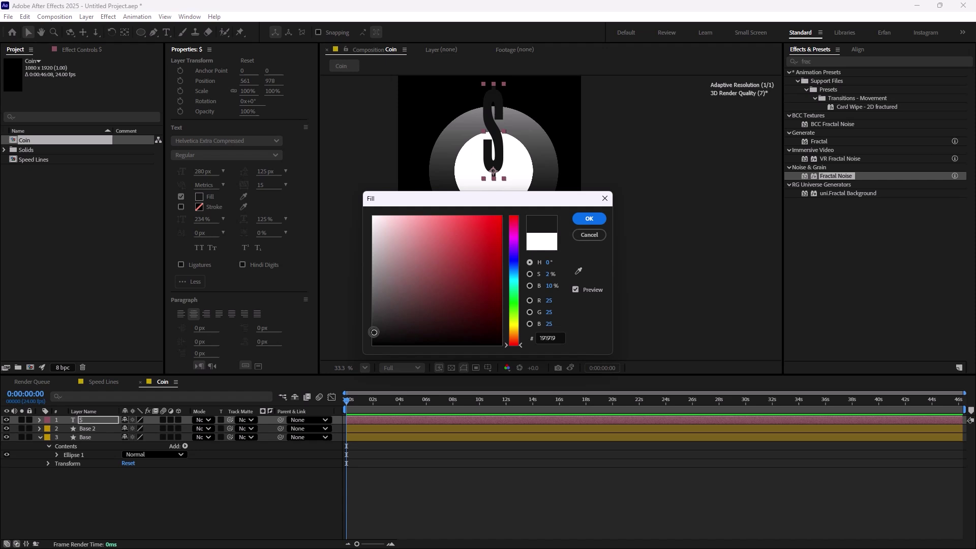
{"action": "left_click", "coordinate": [589, 218]}
{"action": "left_click_drag", "start_coordinate": [487, 148], "coordinate": [488, 181]}
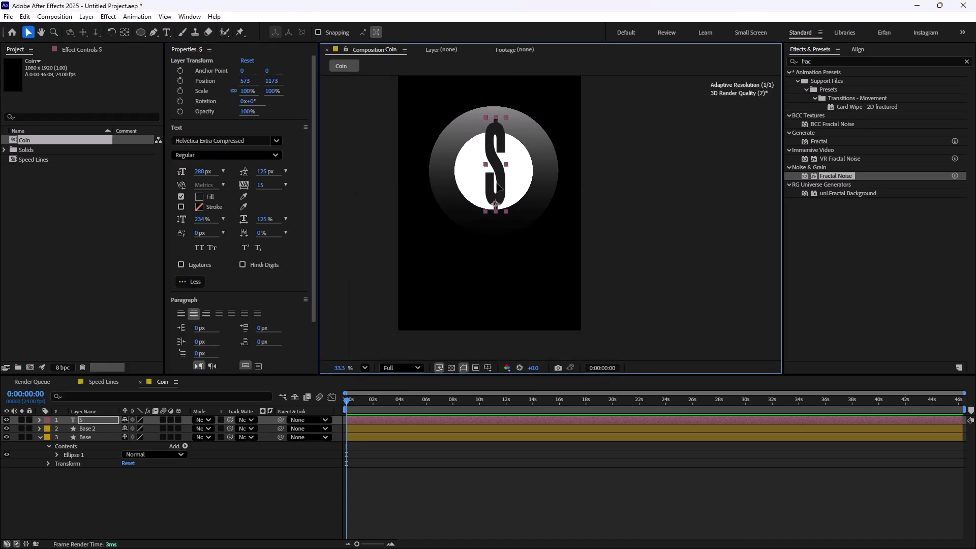
Set the dollar sign text's vertical and horizontal character scale to 100%
{"action": "left_click", "coordinate": [203, 220]}
{"action": "type", "text": "10"}
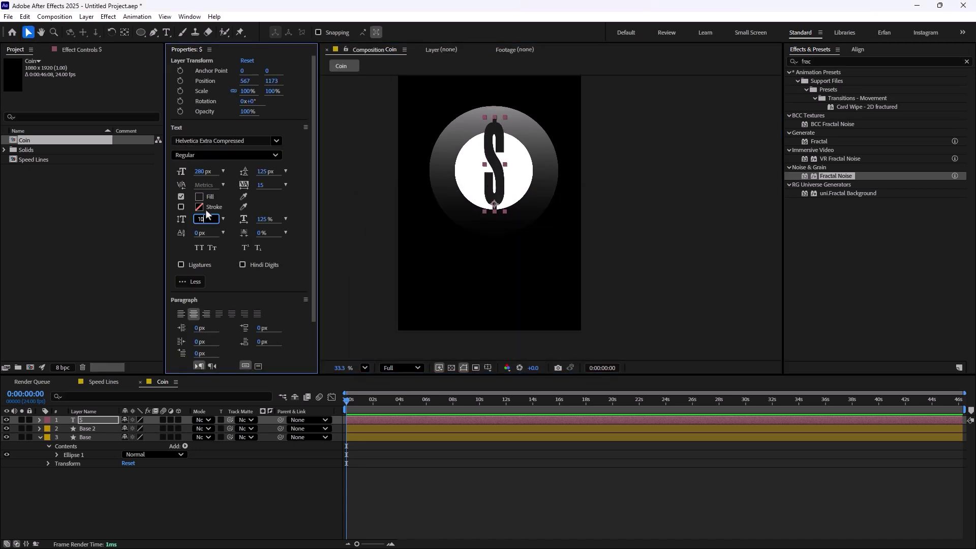
{"action": "type", "text": "0"}
{"action": "key", "text": "Return"}
{"action": "left_click", "coordinate": [263, 219]}
{"action": "type", "text": "100"}
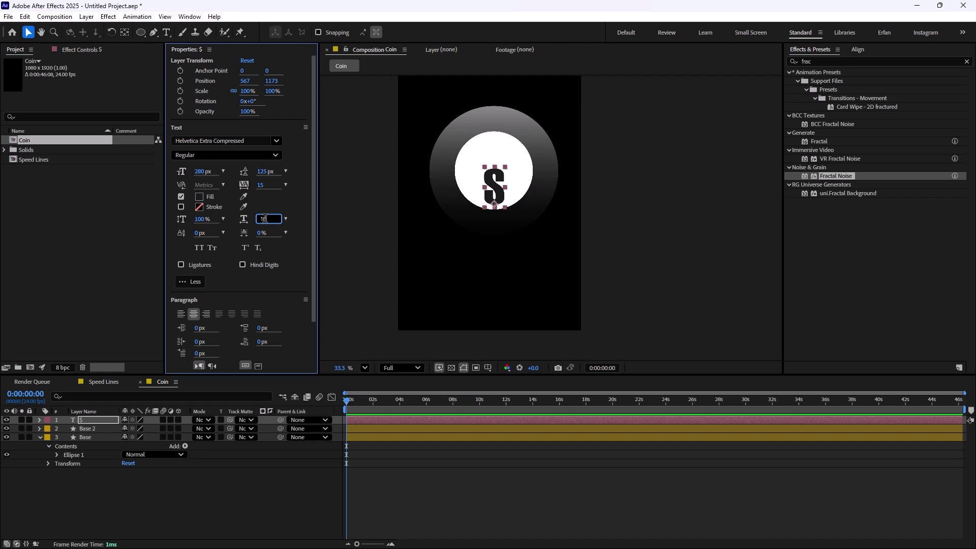
{"action": "key", "text": "Return"}
Move the dollar sign up to the centre of the white circle, at about 567, 1074
{"action": "scroll", "coordinate": [519, 203], "scroll_direction": "up", "scroll_amount": 1}
{"action": "left_click_drag", "start_coordinate": [486, 193], "coordinate": [486, 173]}
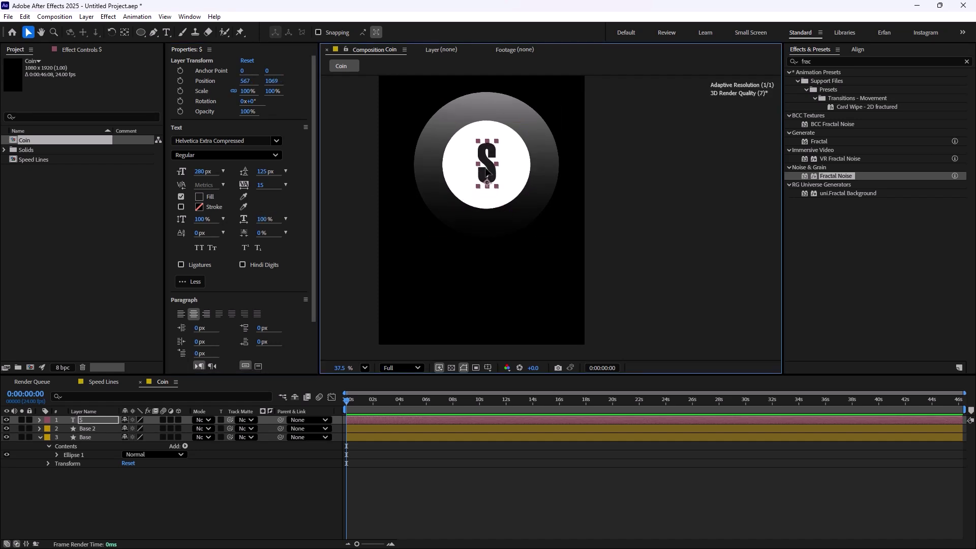
{"action": "left_click", "coordinate": [233, 495]}
{"action": "scroll", "coordinate": [458, 219], "scroll_direction": "down", "scroll_amount": 2}
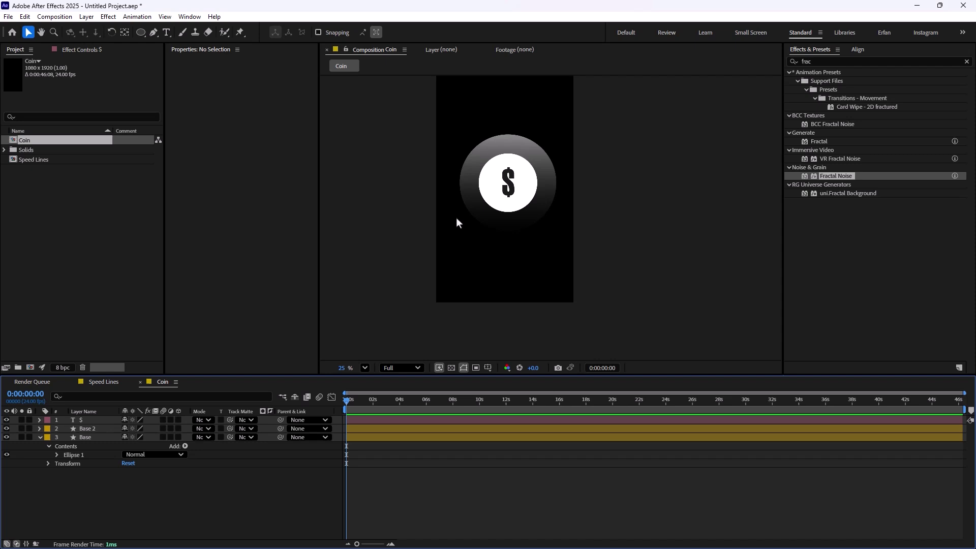
Parent the dollar sign layer and the Base 2 layer to the Base layer
{"action": "left_click", "coordinate": [78, 430]}
{"action": "left_click", "coordinate": [86, 422]}
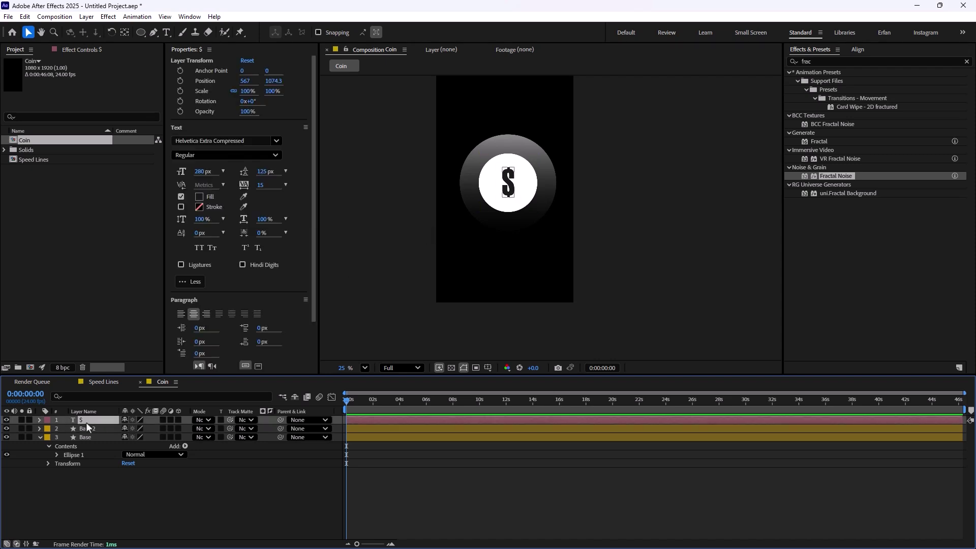
{"action": "left_click", "coordinate": [98, 429], "text": "ctrl"}
{"action": "left_click_drag", "start_coordinate": [279, 430], "coordinate": [76, 439]}
{"action": "left_click", "coordinate": [86, 441]}
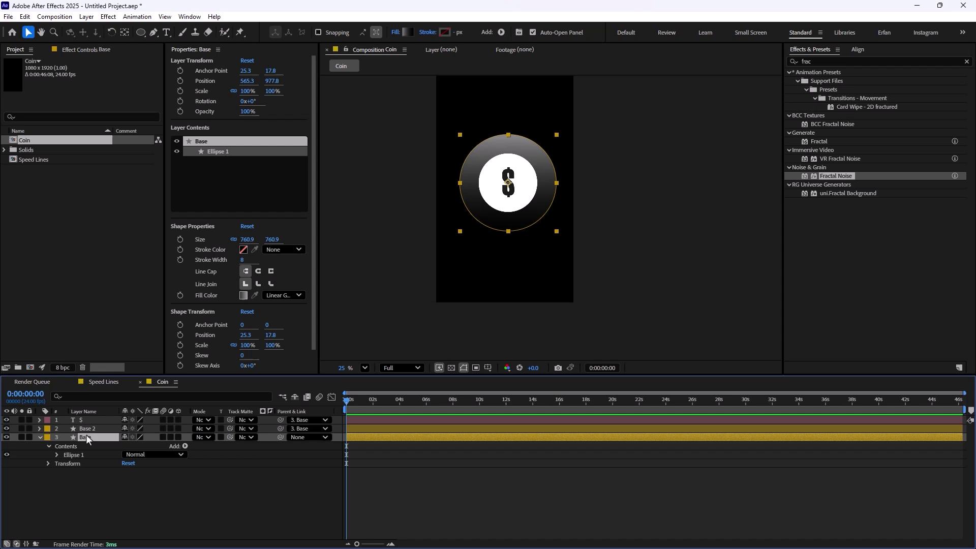
Rename the Base 2 layer to Middle and collapse the Base layer's properties
{"action": "left_click", "coordinate": [86, 429]}
{"action": "key", "text": "Return"}
{"action": "type", "text": "Middle"}
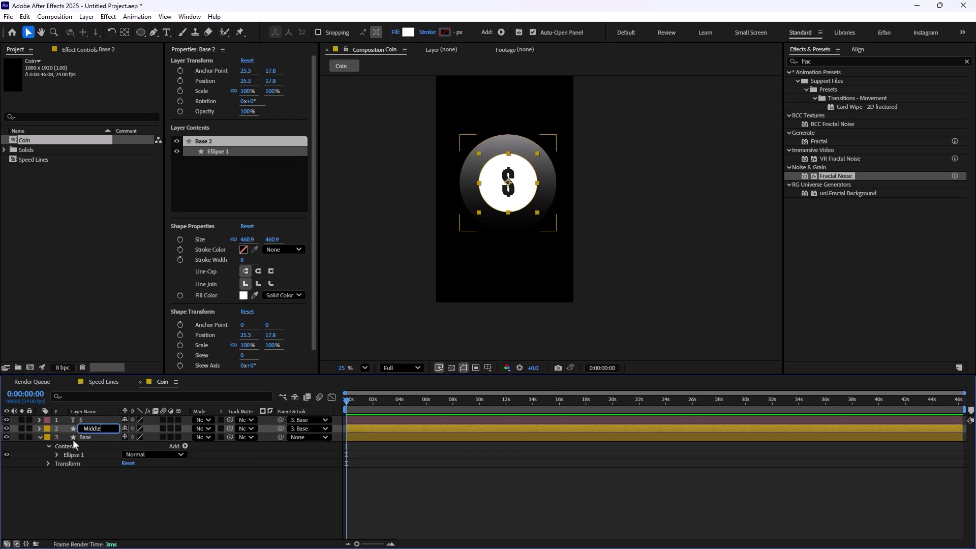
{"action": "key", "text": "Return"}
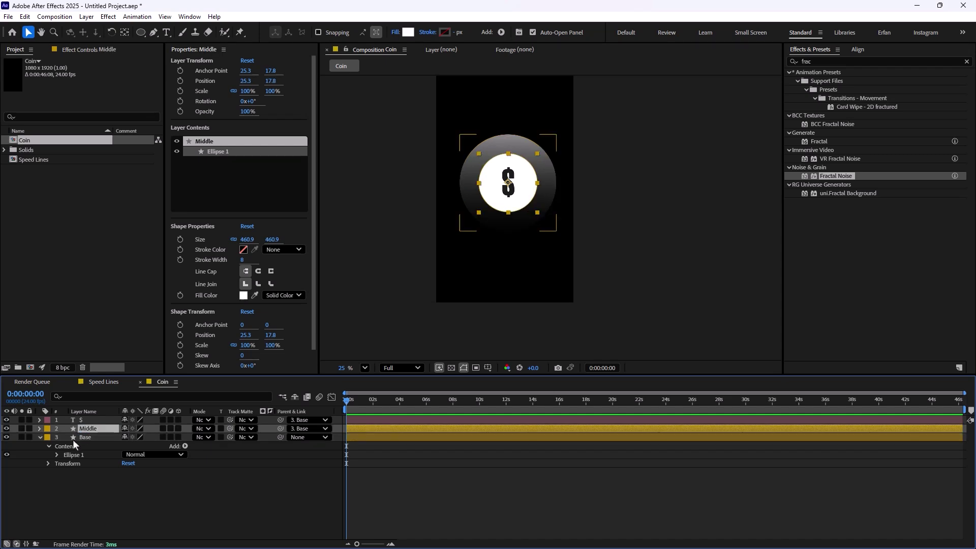
{"action": "left_click", "coordinate": [39, 437]}
{"action": "left_click", "coordinate": [239, 483]}
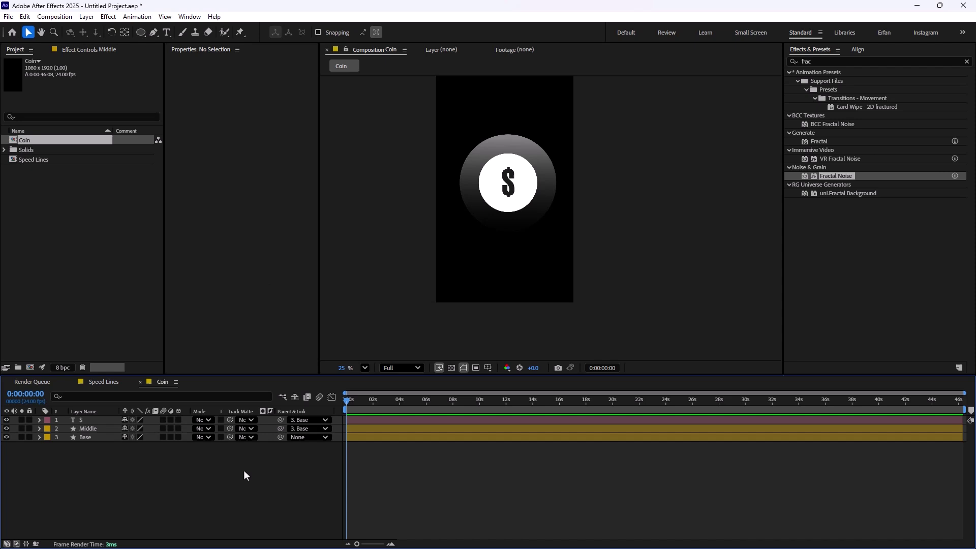
Turn all three coin layers into 3D layers and check that the Cinema 4D renderer is selected
{"action": "left_click_drag", "start_coordinate": [124, 459], "coordinate": [67, 419]}
{"action": "left_click", "coordinate": [245, 476]}
{"action": "left_click_drag", "start_coordinate": [179, 419], "coordinate": [175, 449]}
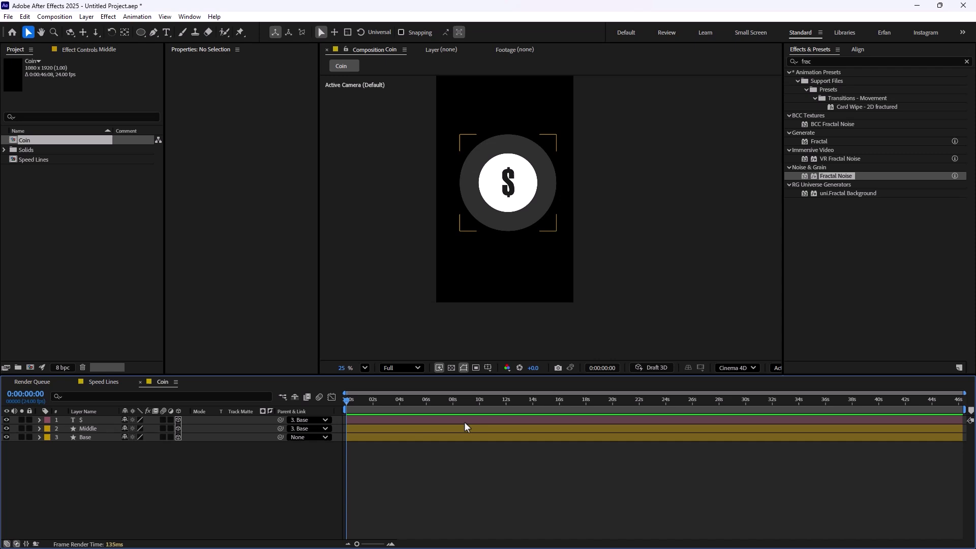
{"action": "left_click", "coordinate": [737, 368]}
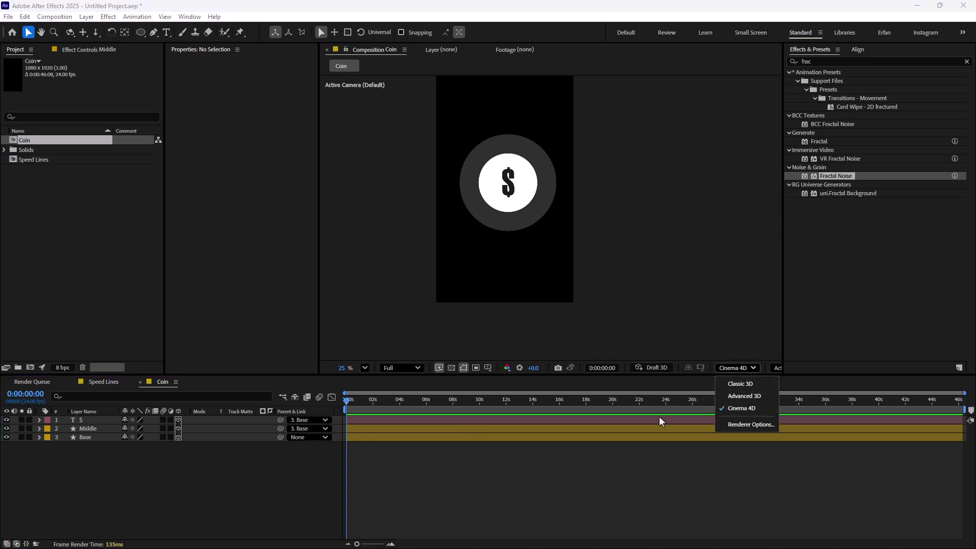
{"action": "left_click", "coordinate": [272, 472]}
Turn the coin sideways by setting the Base layer's Y Rotation to 62°
{"action": "left_click", "coordinate": [85, 436]}
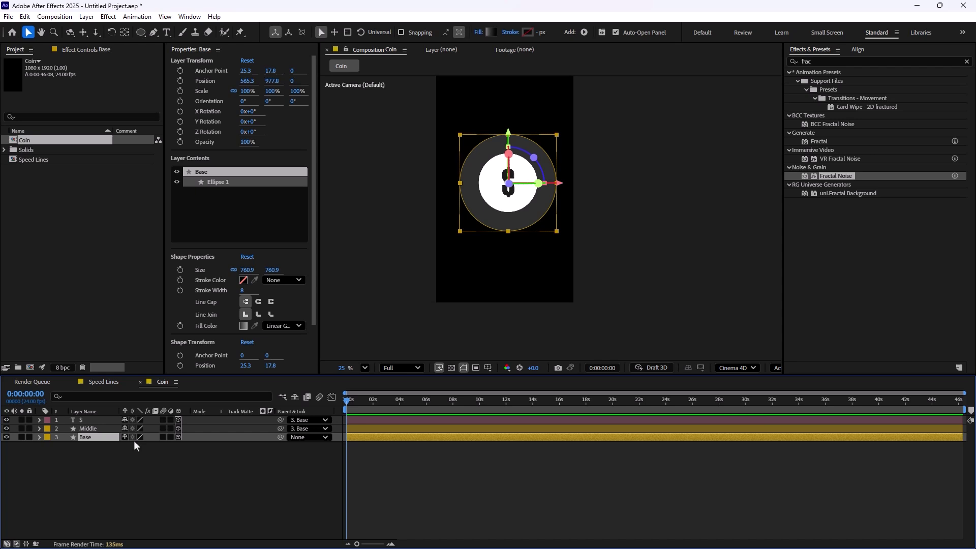
{"action": "key", "text": "r"}
{"action": "left_click_drag", "start_coordinate": [126, 463], "coordinate": [163, 464]}
{"action": "scroll", "coordinate": [551, 217], "scroll_direction": "up", "scroll_amount": 3}
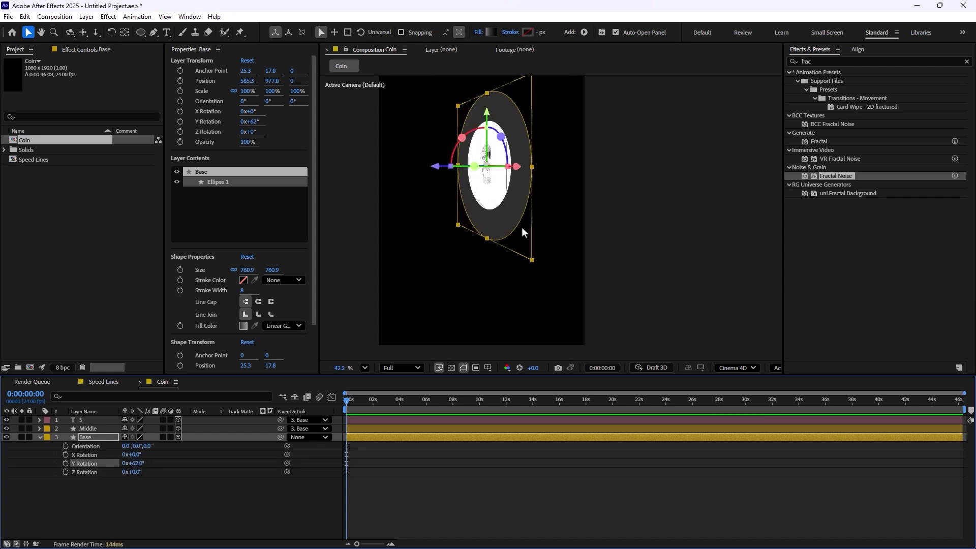
Separate the layers in depth by setting Middle's Z position to -6 and the dollar sign's Z position to -11
{"action": "left_click", "coordinate": [105, 429]}
{"action": "key", "text": "p"}
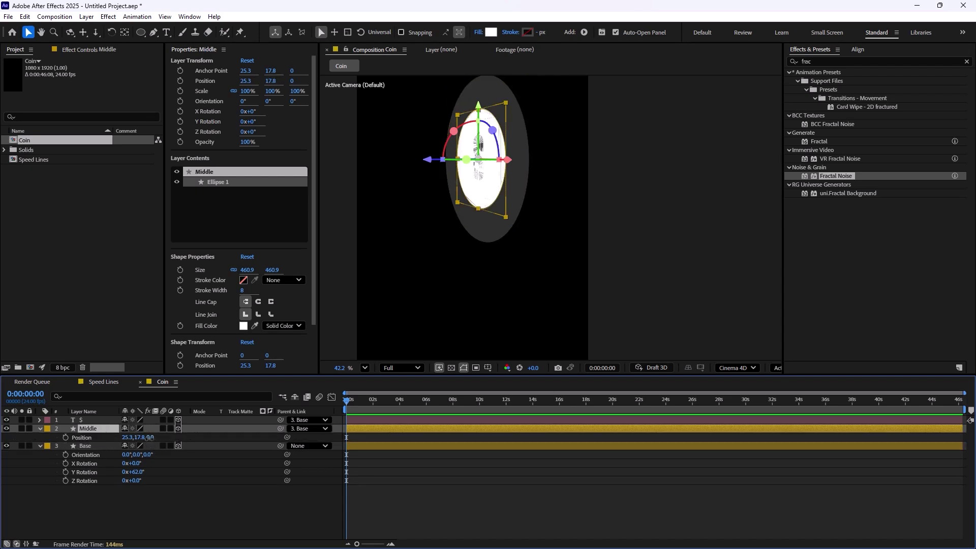
{"action": "left_click_drag", "start_coordinate": [152, 438], "coordinate": [146, 429]}
{"action": "left_click", "coordinate": [99, 421]}
{"action": "key", "text": "p"}
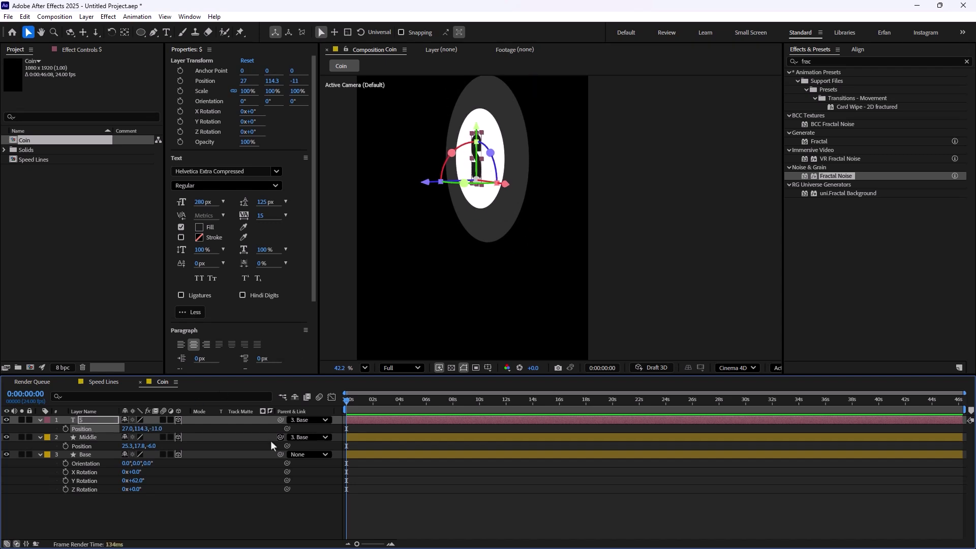
Give the Base layer an Extrusion Depth of 70 in its Geometry Options
{"action": "left_click", "coordinate": [39, 455]}
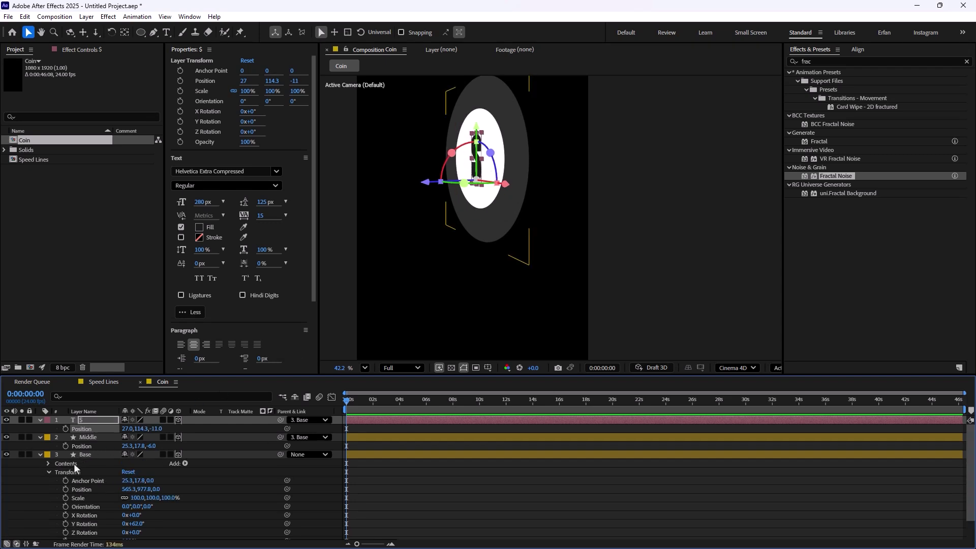
{"action": "left_click", "coordinate": [48, 472]}
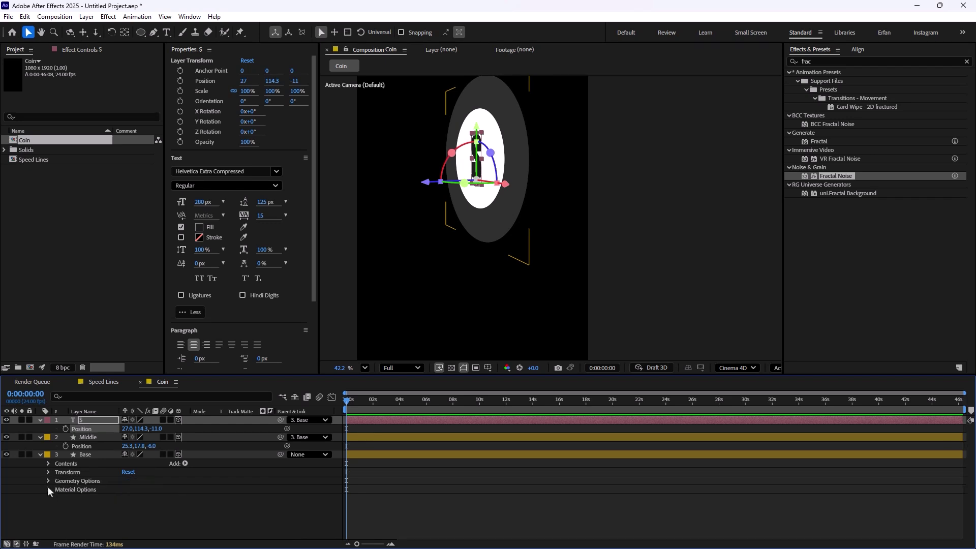
{"action": "left_click", "coordinate": [48, 481]}
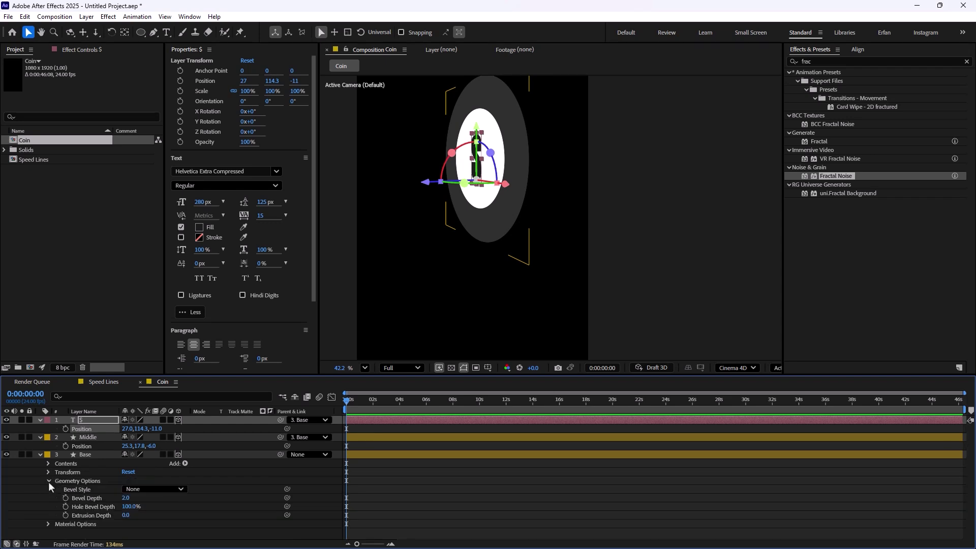
{"action": "left_click_drag", "start_coordinate": [125, 516], "coordinate": [153, 512]}
{"action": "left_click", "coordinate": [131, 515]}
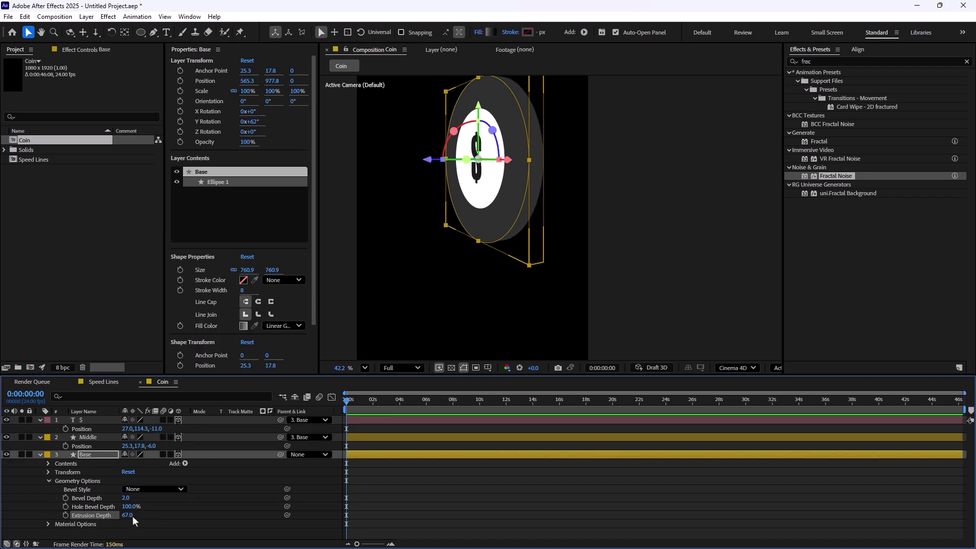
{"action": "type", "text": "70"}
{"action": "key", "text": "Return"}
Give the Middle layer an Extrusion Depth of 22 in its Geometry Options
{"action": "left_click", "coordinate": [39, 438]}
{"action": "left_click", "coordinate": [39, 438]}
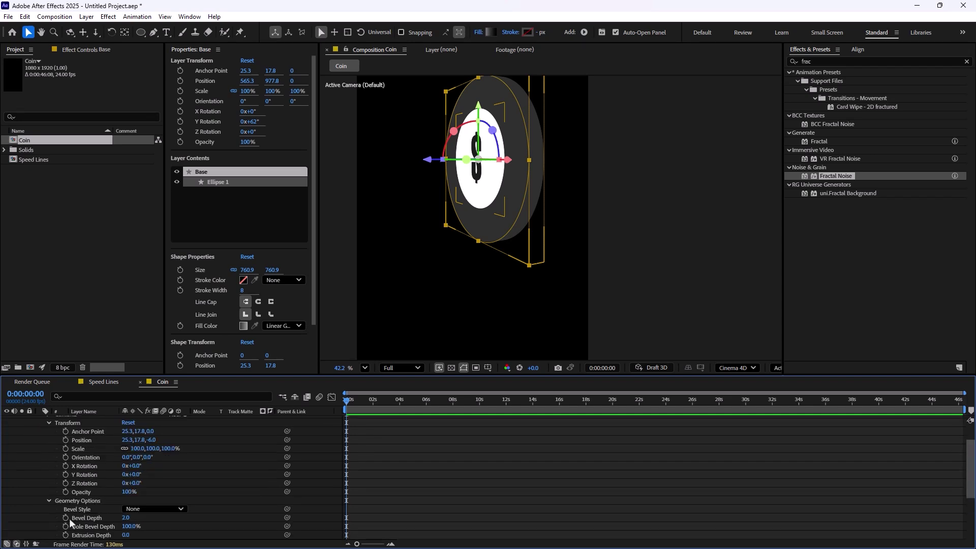
{"action": "left_click", "coordinate": [48, 533]}
{"action": "scroll", "coordinate": [53, 534], "scroll_direction": "down", "scroll_amount": 2}
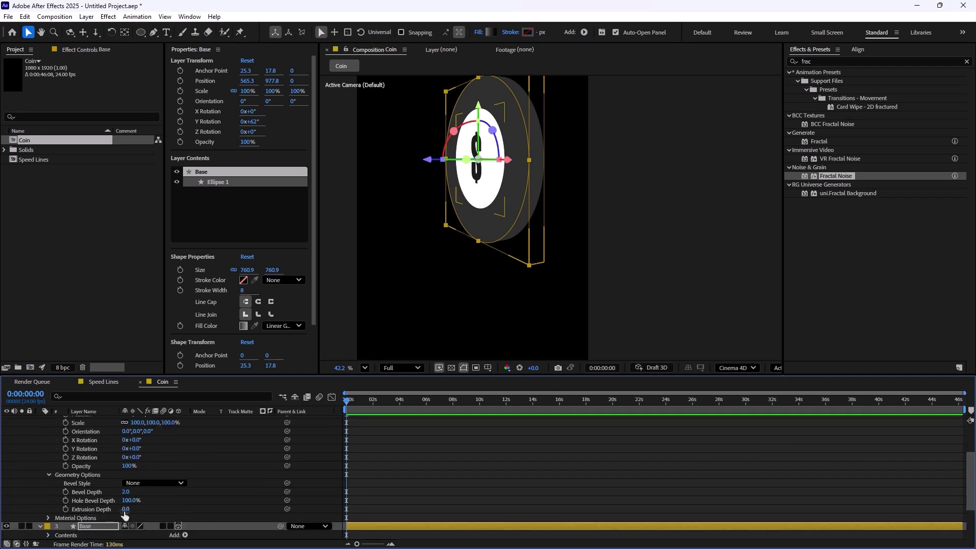
{"action": "left_click_drag", "start_coordinate": [126, 509], "coordinate": [136, 510]}
Give the dollar sign layer an Extrusion Depth of 371 in its Geometry Options
{"action": "scroll", "coordinate": [133, 508], "scroll_direction": "up", "scroll_amount": 2}
{"action": "left_click", "coordinate": [77, 421]}
{"action": "key", "text": "r"}
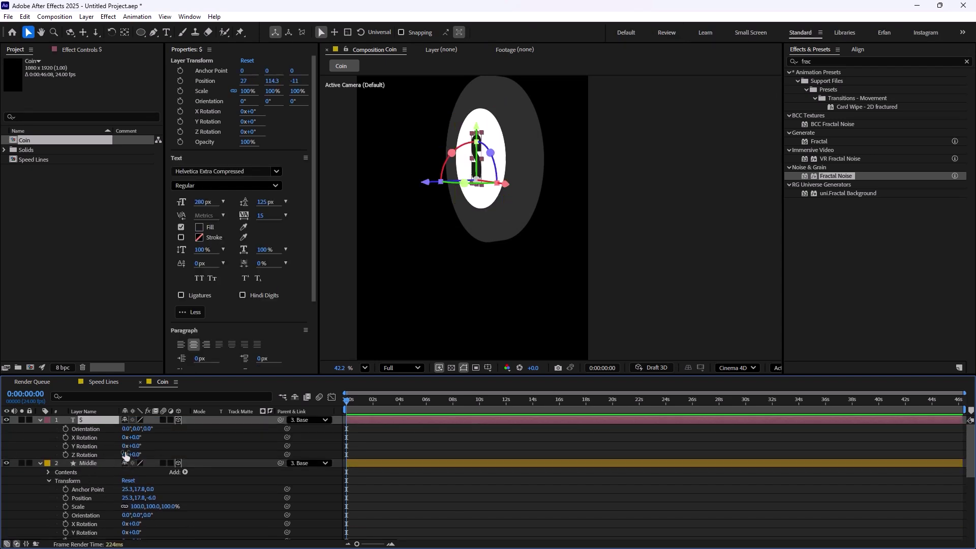
{"action": "double_click", "coordinate": [39, 420]}
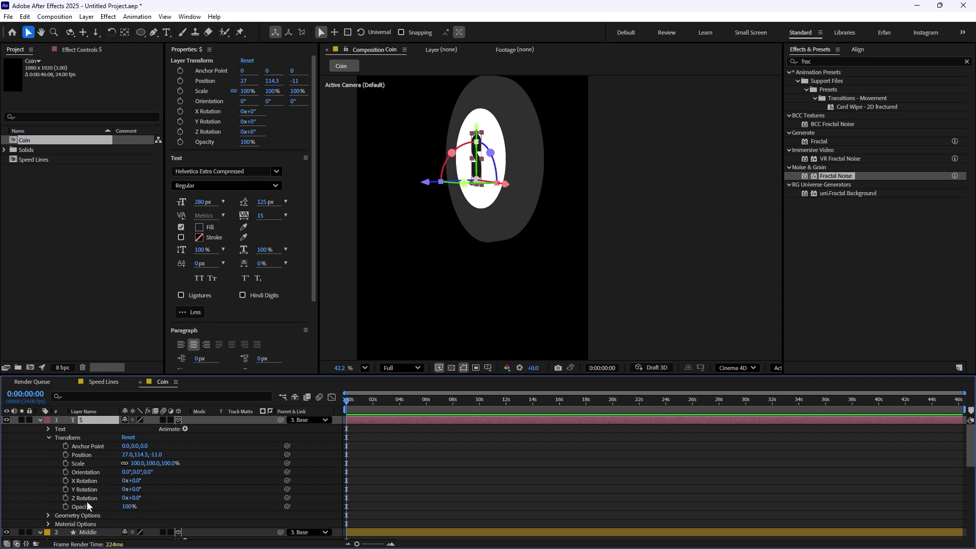
{"action": "left_click", "coordinate": [48, 515]}
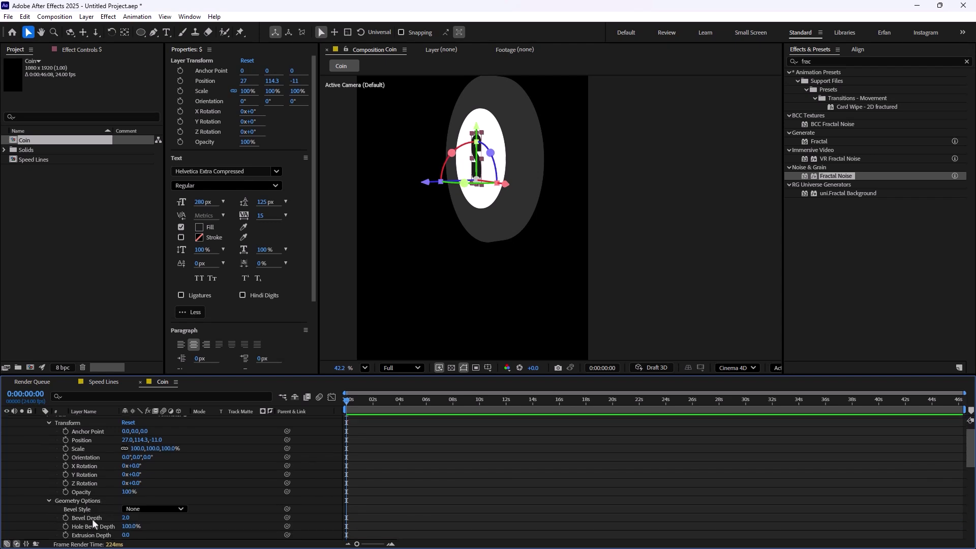
{"action": "scroll", "coordinate": [93, 518], "scroll_direction": "down", "scroll_amount": 4}
{"action": "left_click_drag", "start_coordinate": [129, 458], "coordinate": [263, 458]}
Rotate the coin to show its back by setting the Base layer's Y Rotation to 120°
{"action": "scroll", "coordinate": [143, 487], "scroll_direction": "up", "scroll_amount": 3}
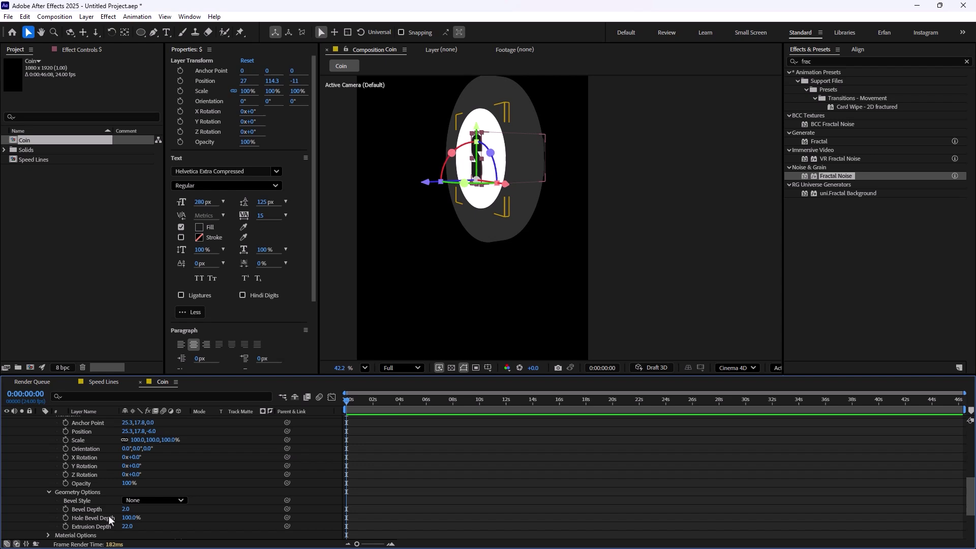
{"action": "scroll", "coordinate": [96, 511], "scroll_direction": "down", "scroll_amount": 3}
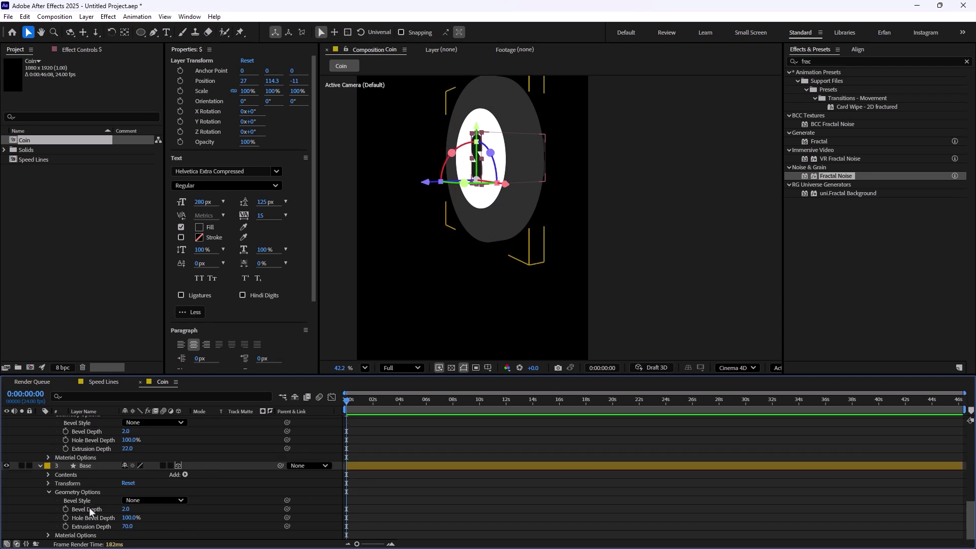
{"action": "left_click", "coordinate": [78, 480]}
{"action": "key", "text": "r"}
{"action": "left_click_drag", "start_coordinate": [137, 528], "coordinate": [527, 224]}
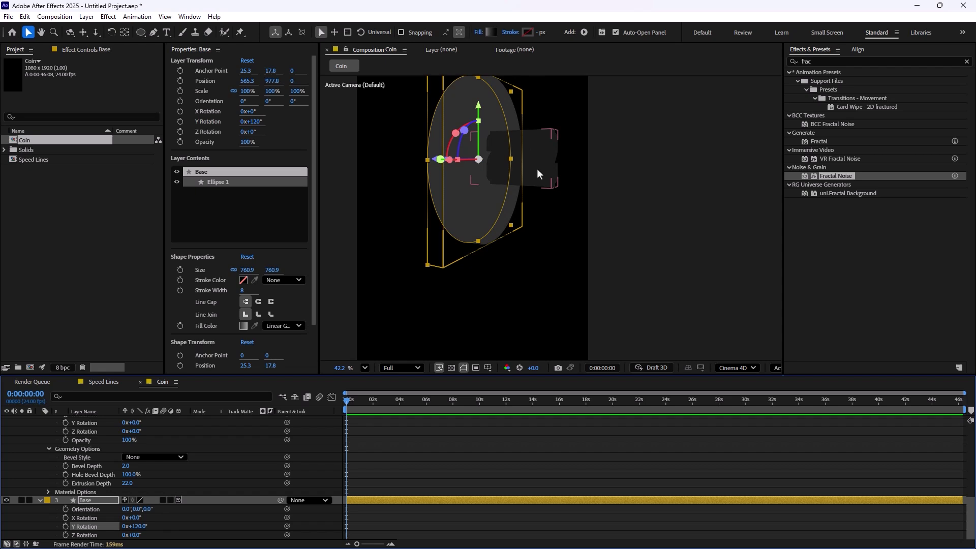
Set the dollar sign layer's Extrusion Depth to 100
{"action": "scroll", "coordinate": [128, 471], "scroll_direction": "up", "scroll_amount": 4}
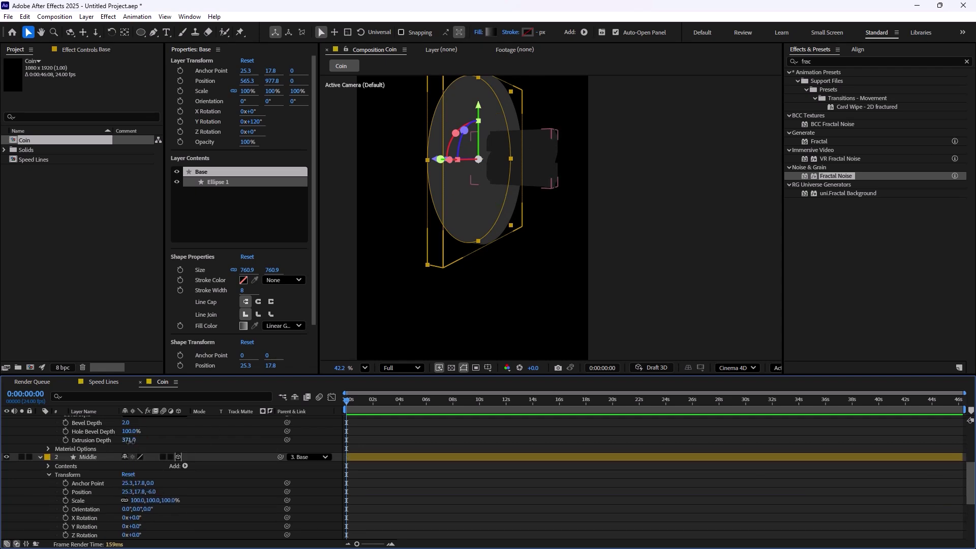
{"action": "left_click_drag", "start_coordinate": [129, 440], "coordinate": [2, 449]}
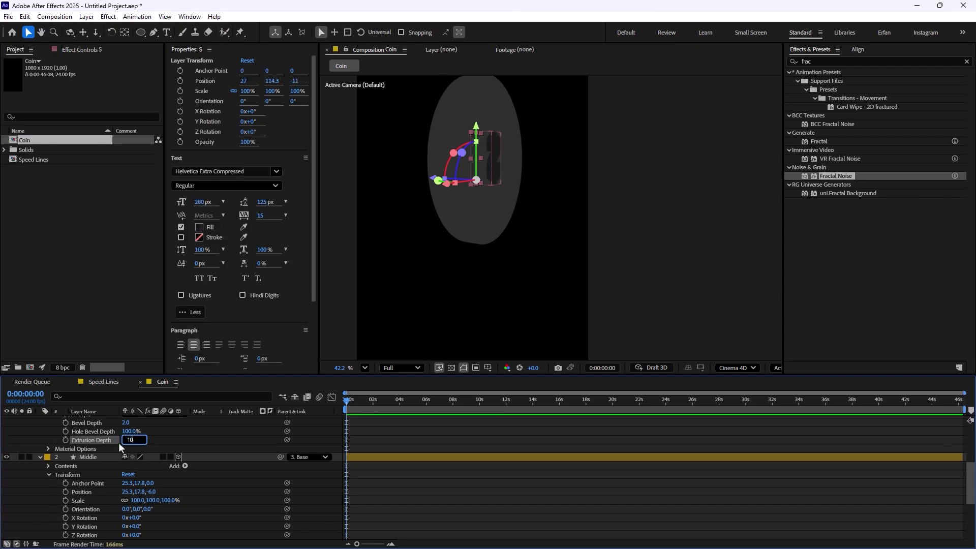
{"action": "type", "text": "0"}
{"action": "key", "text": "Return"}
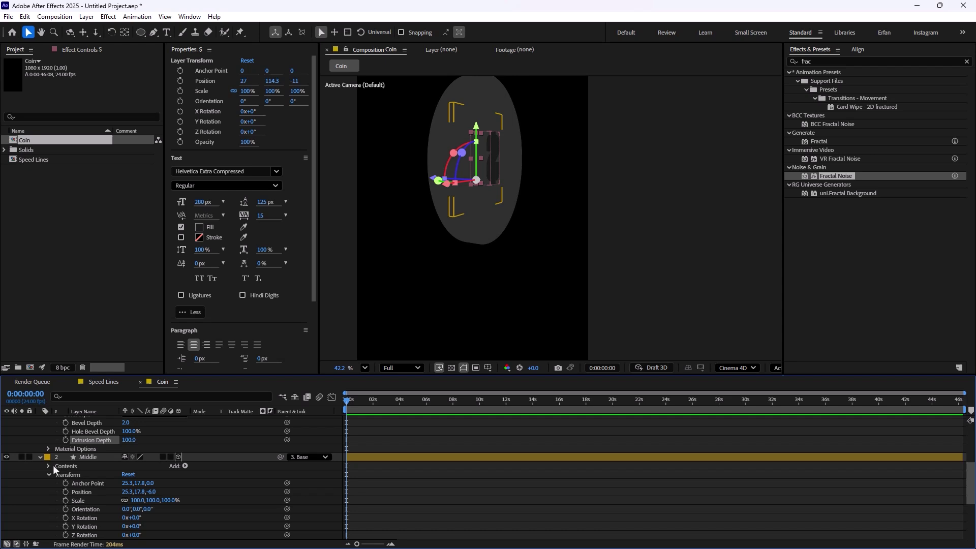
Set the Middle layer's Extrusion Depth to 90
{"action": "left_click", "coordinate": [87, 457]}
{"action": "scroll", "coordinate": [86, 471], "scroll_direction": "down", "scroll_amount": 3}
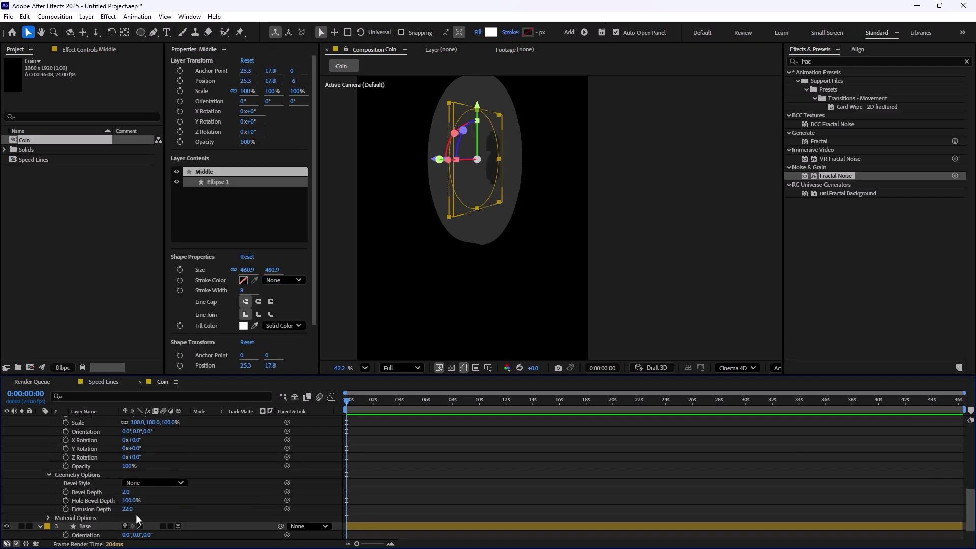
{"action": "mouse_move", "coordinate": [128, 508]}
{"action": "left_mouse_down"}
{"action": "mouse_move", "coordinate": [172, 509]}
{"action": "mouse_move", "coordinate": [127, 511]}
{"action": "left_mouse_up"}
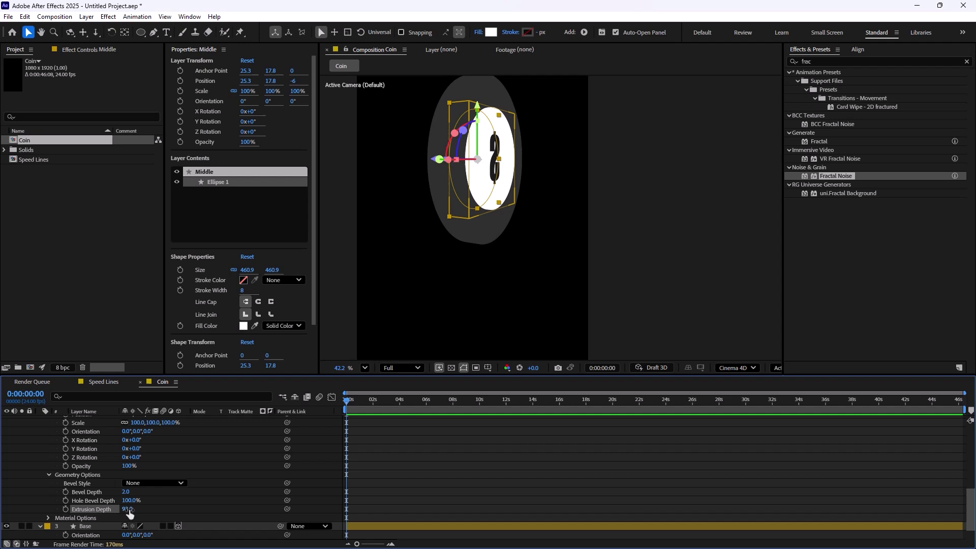
{"action": "left_click", "coordinate": [127, 509]}
{"action": "type", "text": "90"}
{"action": "key", "text": "Return"}
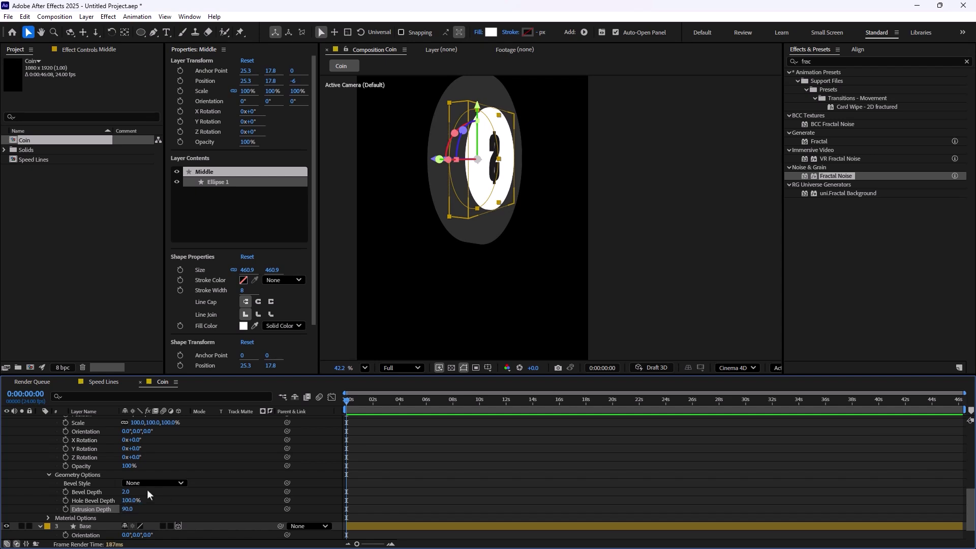
Rotate the coin back towards its front by setting the Base layer's Y Rotation to 356°
{"action": "scroll", "coordinate": [112, 457], "scroll_direction": "up", "scroll_amount": 10}
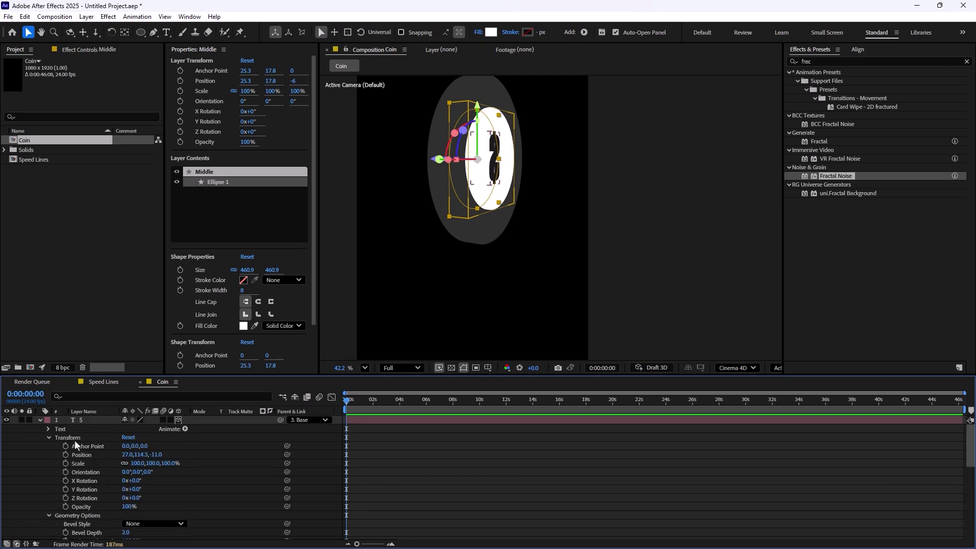
{"action": "scroll", "coordinate": [74, 440], "scroll_direction": "down", "scroll_amount": 3}
{"action": "left_click_drag", "start_coordinate": [131, 526], "coordinate": [184, 519]}
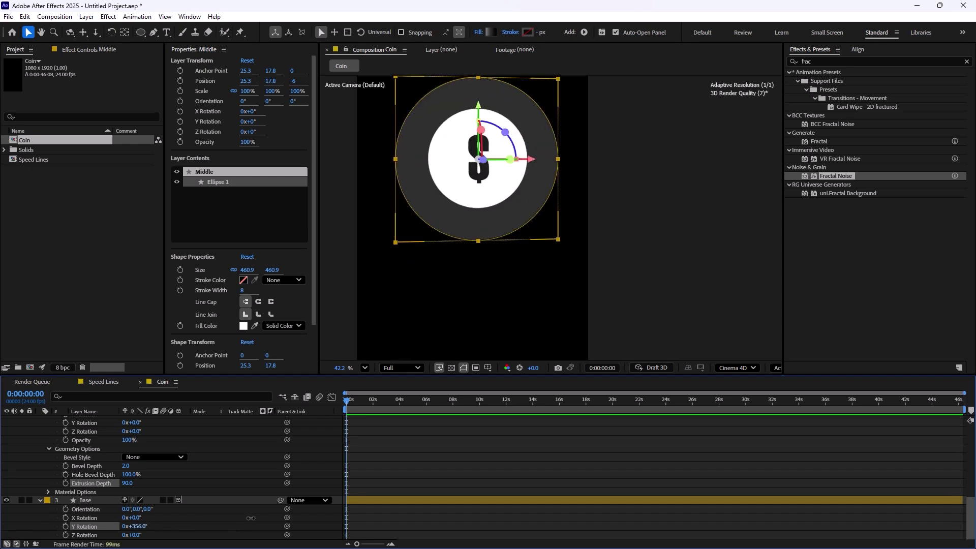
Turn the coin fully to its front by setting the Base layer's Y Rotation to 0°
{"action": "left_click", "coordinate": [144, 527]}
{"action": "type", "text": "0"}
{"action": "key", "text": "Return"}
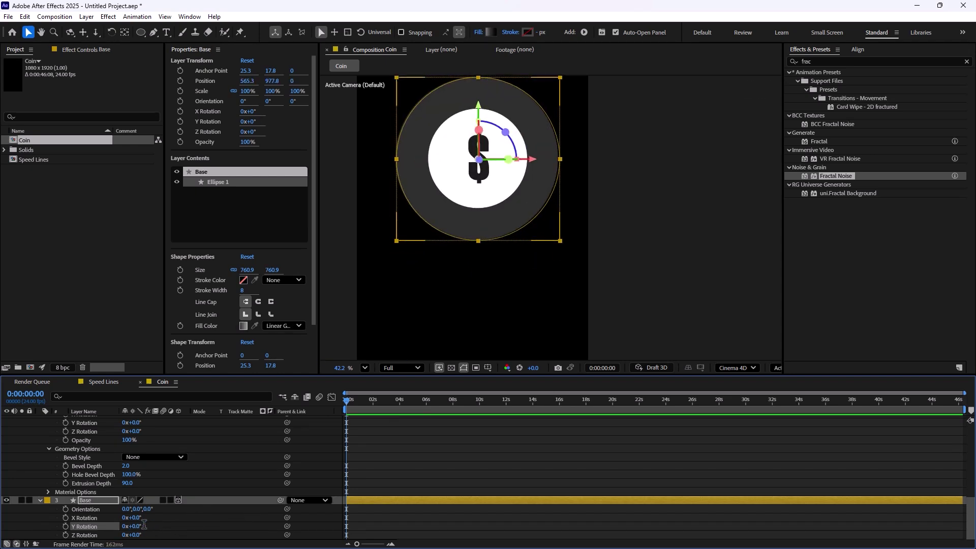
Collapse the expanded properties of all three coin layers and deselect them
{"action": "scroll", "coordinate": [72, 471], "scroll_direction": "up", "scroll_amount": 3}
{"action": "scroll", "coordinate": [72, 471], "scroll_direction": "up", "scroll_amount": 1}
{"action": "left_click", "coordinate": [39, 421]}
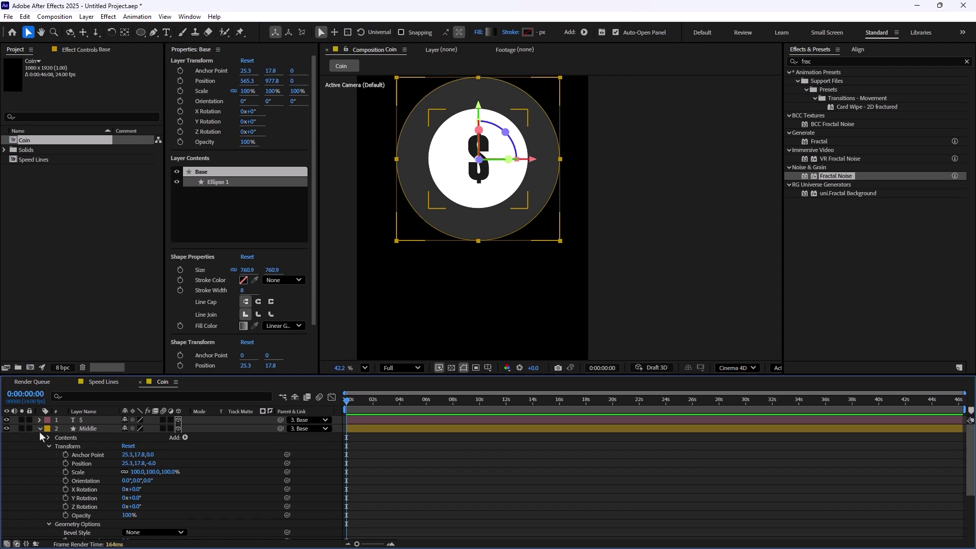
{"action": "left_click", "coordinate": [40, 428]}
{"action": "left_click", "coordinate": [40, 437]}
{"action": "left_click", "coordinate": [118, 475]}
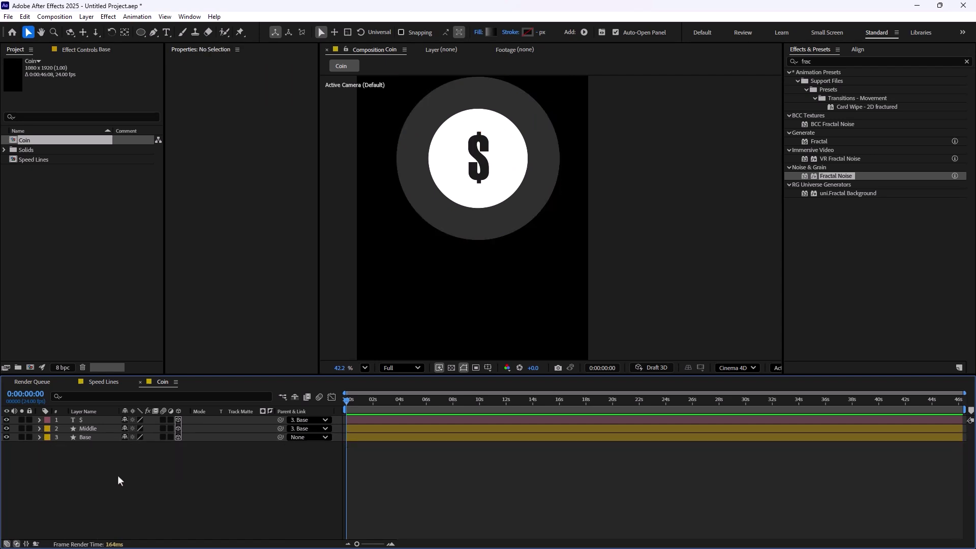
{"action": "scroll", "coordinate": [434, 279], "scroll_direction": "down", "scroll_amount": 2}
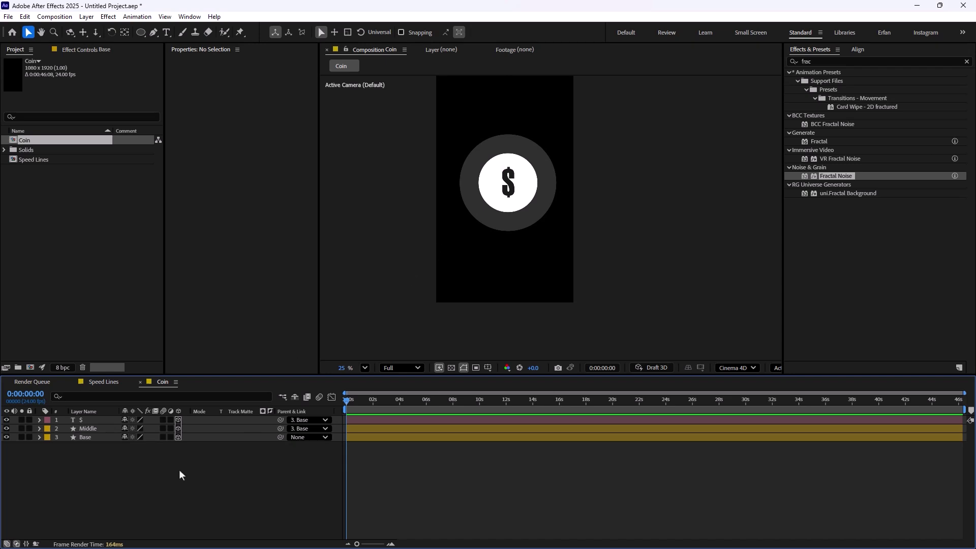
Create a white Point light with 300% intensity, Smooth falloff, radius 500, falloff distance 2000 and no cast shadows
{"action": "right_click", "coordinate": [136, 471]}
{"action": "mouse_move", "coordinate": [262, 348]}
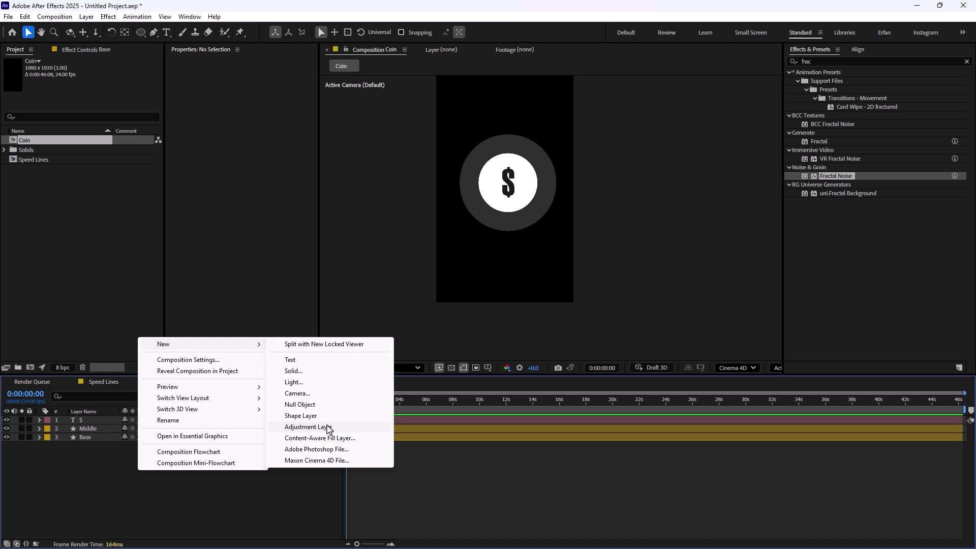
{"action": "left_click", "coordinate": [307, 385]}
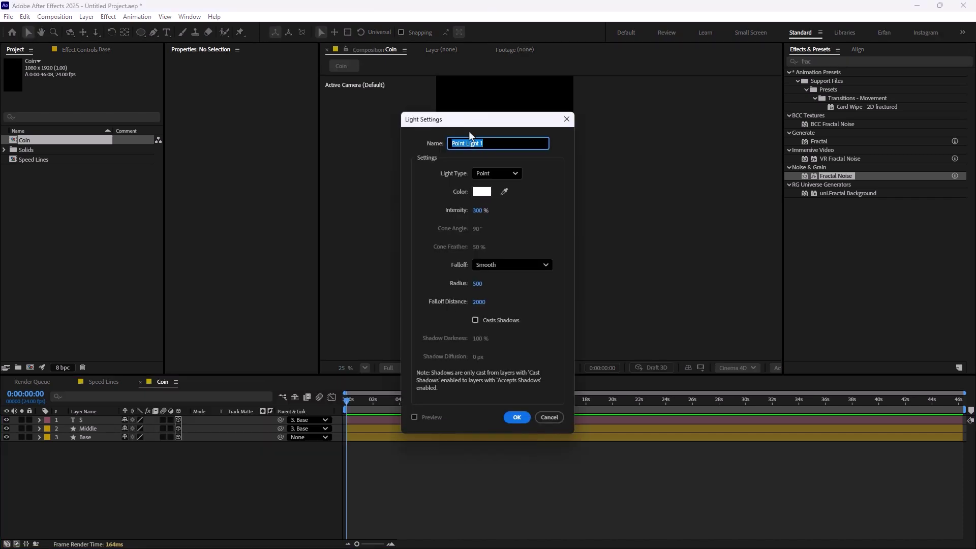
{"action": "left_click_drag", "start_coordinate": [468, 128], "coordinate": [566, 131]}
{"action": "left_click", "coordinate": [607, 178]}
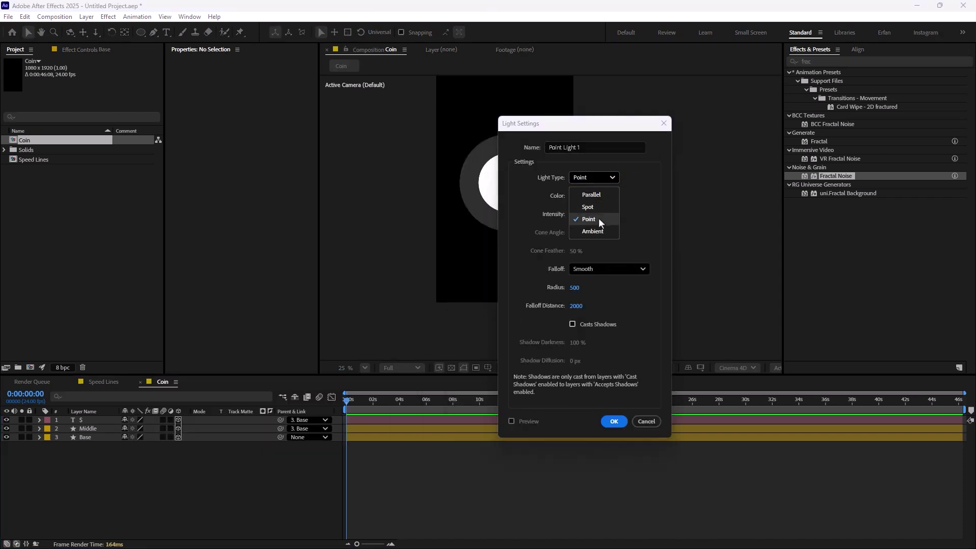
{"action": "left_click", "coordinate": [599, 218]}
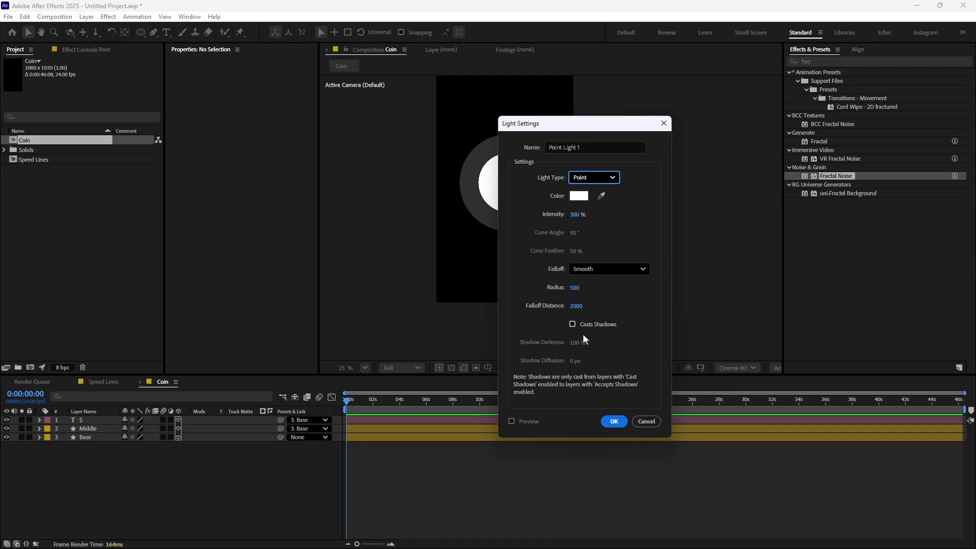
{"action": "left_click", "coordinate": [608, 423]}
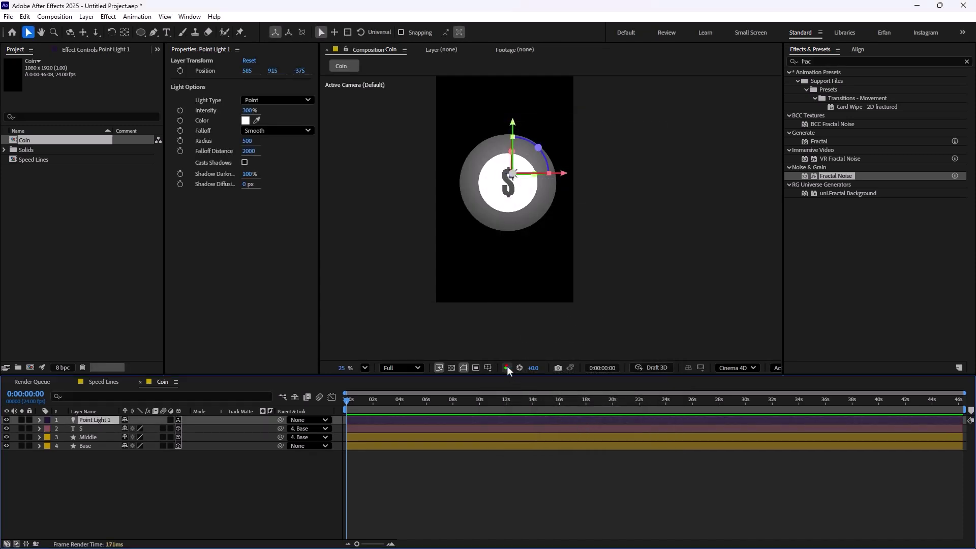
Place the point light above and to the right of the coin's centre, at about 729, 636, -375
{"action": "left_click", "coordinate": [178, 457]}
{"action": "left_click", "coordinate": [105, 420]}
{"action": "left_click_drag", "start_coordinate": [567, 174], "coordinate": [595, 178]}
{"action": "left_click_drag", "start_coordinate": [538, 122], "coordinate": [542, 79]}
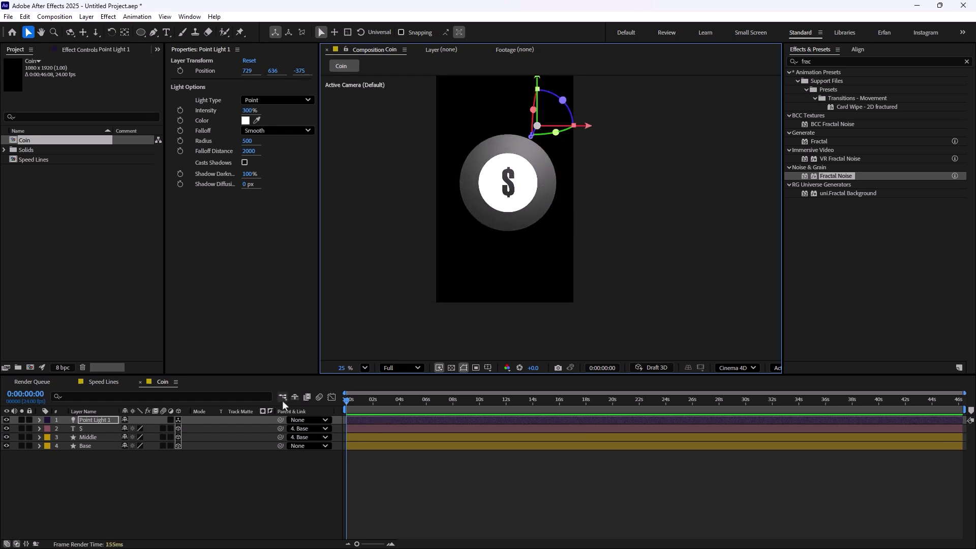
Duplicate the point light, place the copy above the coin's left side at about X 249, and set its intensity to 121%
{"action": "left_click_drag", "start_coordinate": [498, 182], "coordinate": [463, 233]}
{"action": "left_click_drag", "start_coordinate": [557, 200], "coordinate": [472, 197]}
{"action": "left_click", "coordinate": [90, 419]}
{"action": "key", "text": "ctrl+d"}
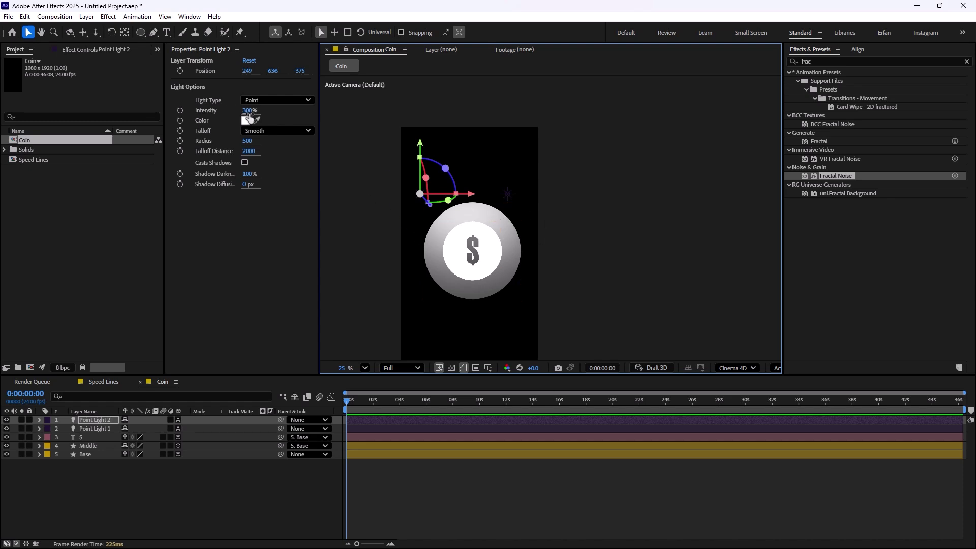
{"action": "left_click_drag", "start_coordinate": [249, 117], "coordinate": [168, 137]}
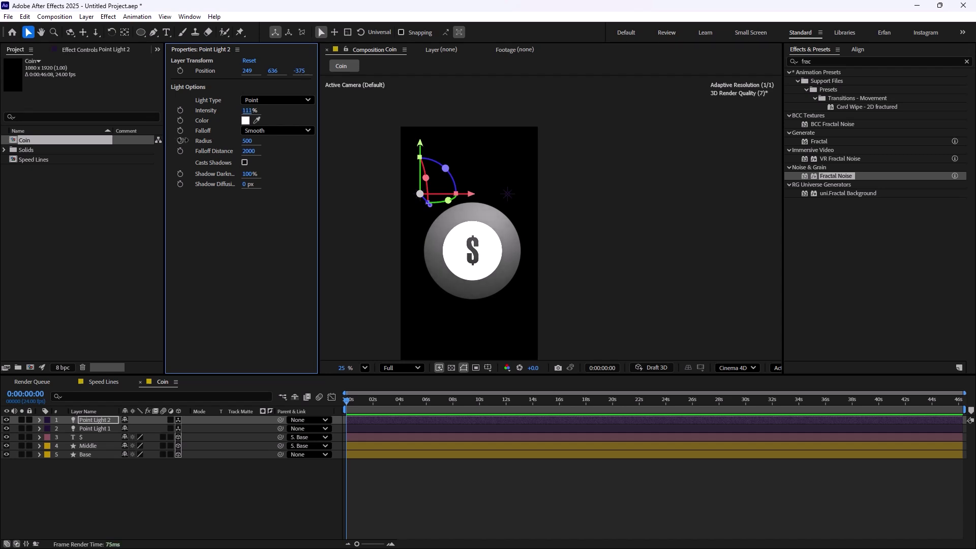
{"action": "left_click_drag", "start_coordinate": [183, 140], "coordinate": [187, 140]}
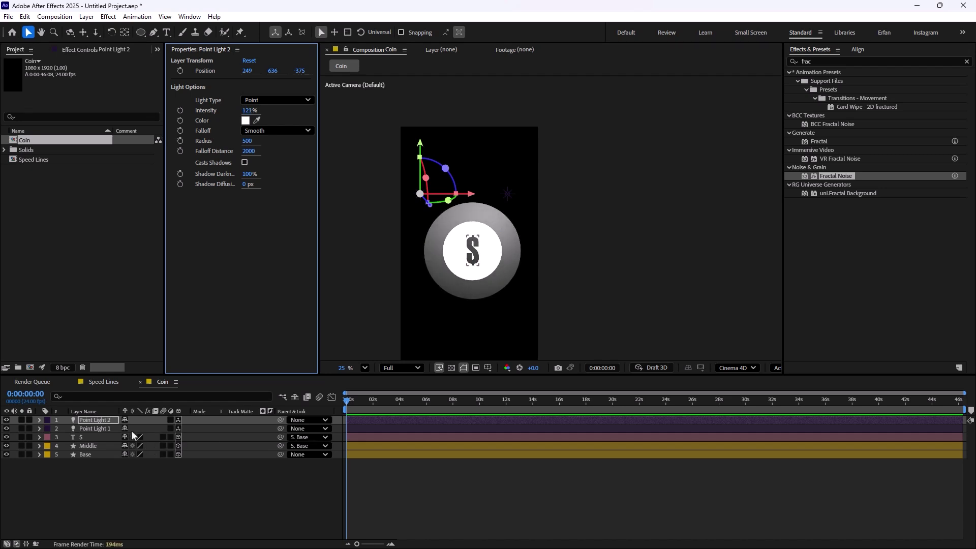
Duplicate the light twice more and place the copies below the coin at about 249, 1431 and 825, 1431
{"action": "key", "text": "ctrl+d"}
{"action": "left_click_drag", "start_coordinate": [424, 163], "coordinate": [450, 306]}
{"action": "left_click_drag", "start_coordinate": [445, 262], "coordinate": [432, 161]}
{"action": "left_click_drag", "start_coordinate": [407, 204], "coordinate": [408, 180]}
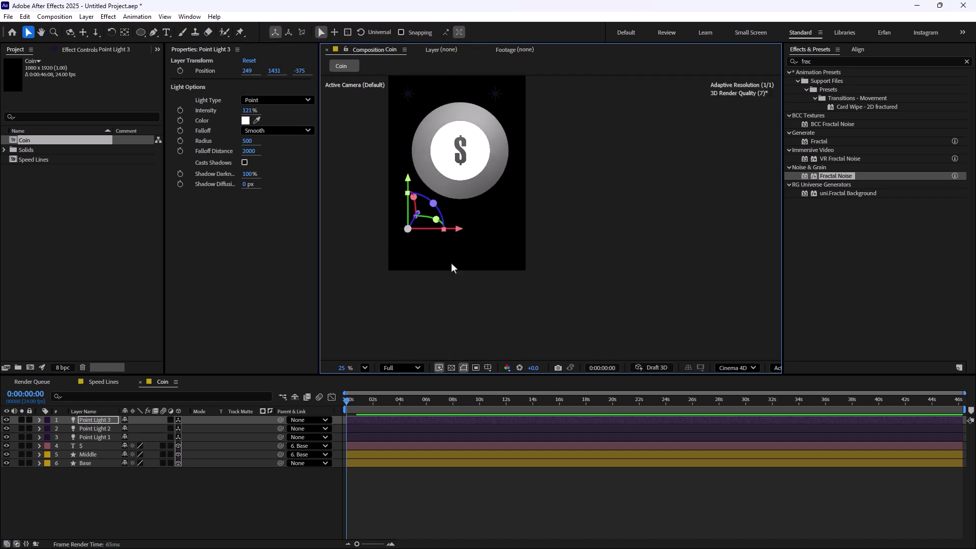
{"action": "key", "text": "ctrl+d"}
{"action": "left_click_drag", "start_coordinate": [460, 230], "coordinate": [554, 224]}
In the Top view, add two duplicate lights behind the coin at about X 723 and X 327, both at Z 39
{"action": "left_click", "coordinate": [776, 367]}
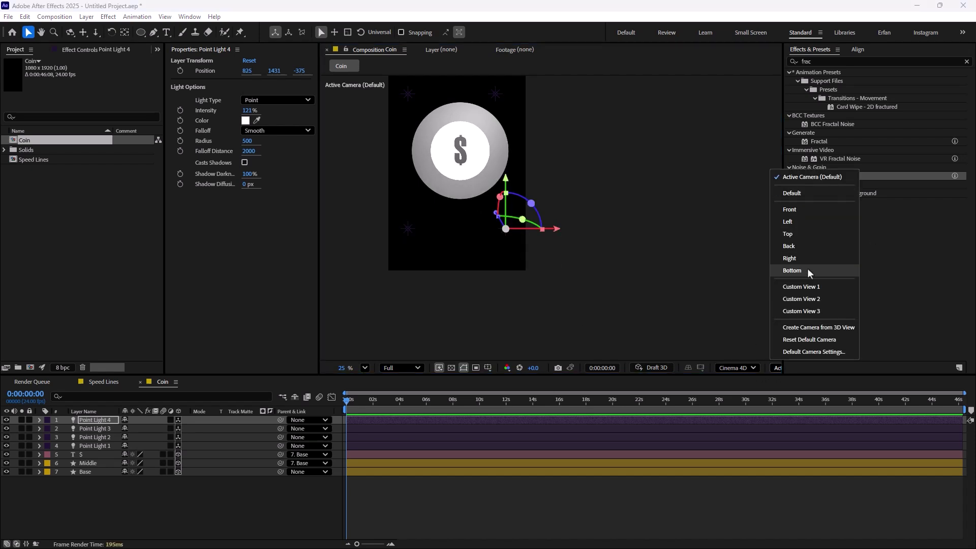
{"action": "left_click", "coordinate": [804, 239]}
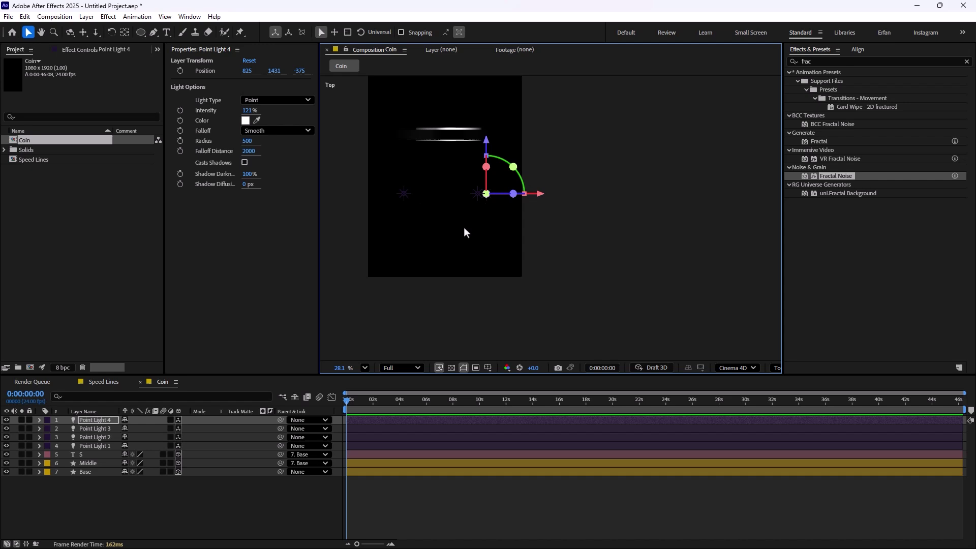
{"action": "key", "text": "ctrl+d"}
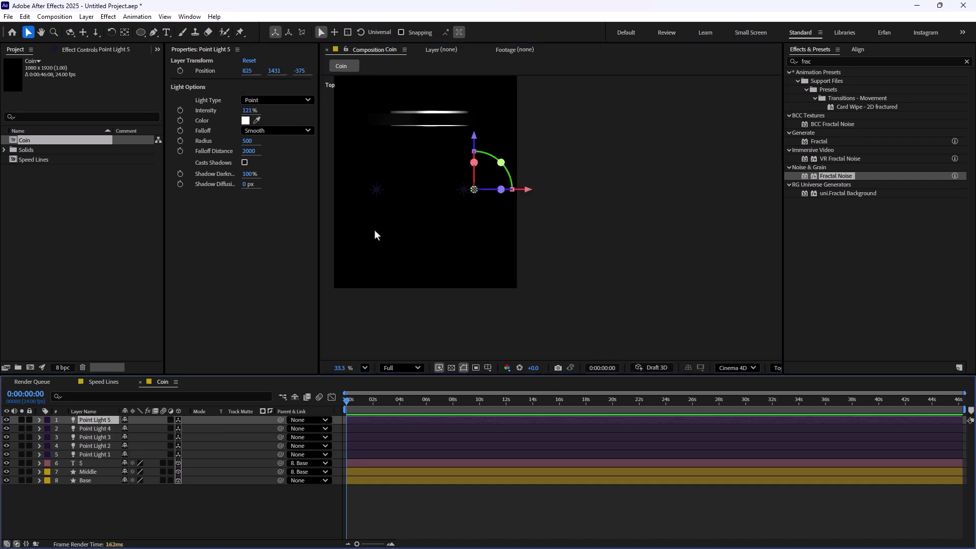
{"action": "left_click_drag", "start_coordinate": [476, 145], "coordinate": [478, 76]}
{"action": "left_click_drag", "start_coordinate": [523, 119], "coordinate": [506, 119]}
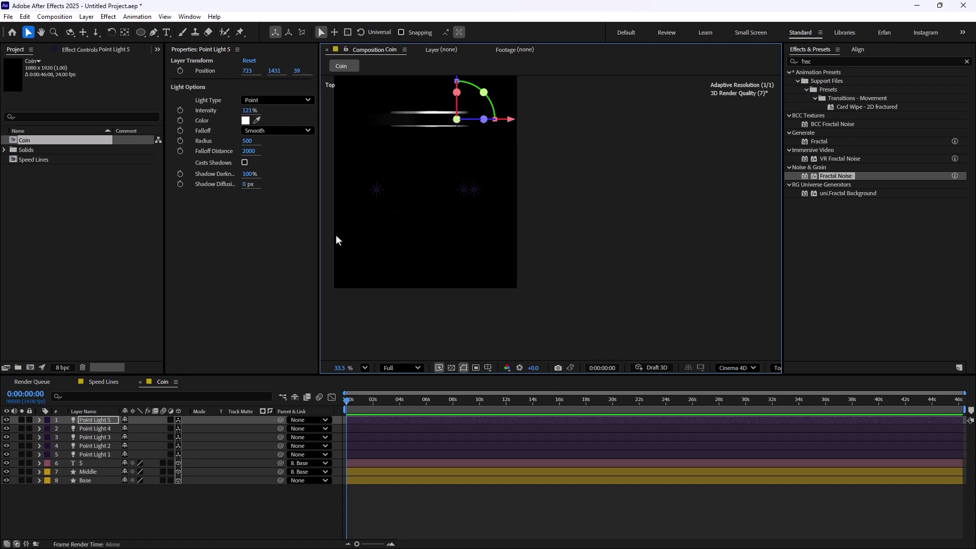
{"action": "key", "text": "ctrl+d"}
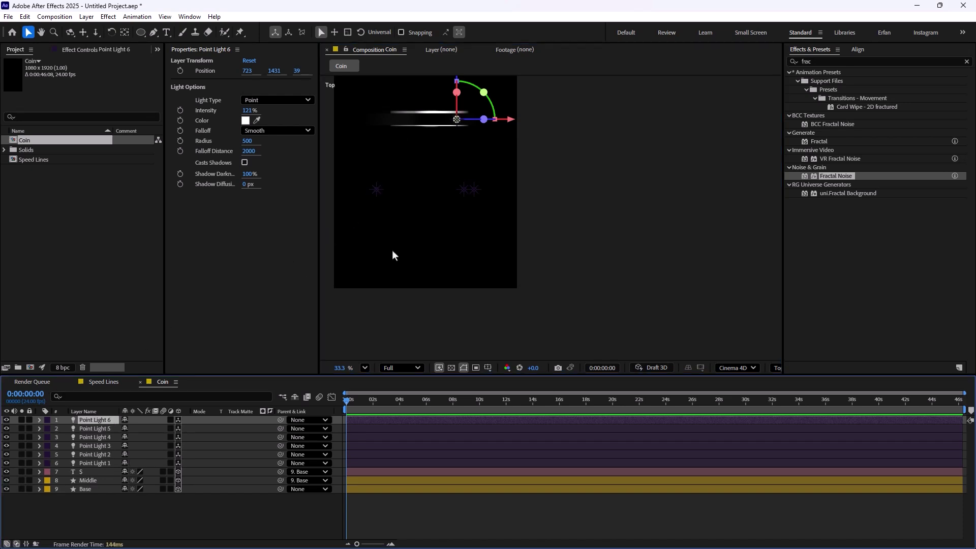
{"action": "left_click_drag", "start_coordinate": [518, 120], "coordinate": [451, 120]}
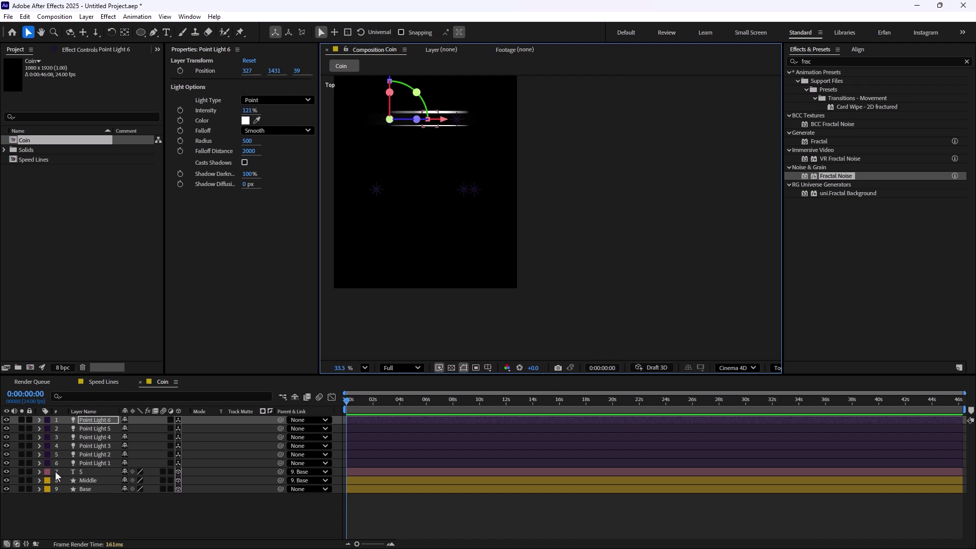
Return to the Default view and parent all six point lights to the Base layer
{"action": "left_click", "coordinate": [776, 368]}
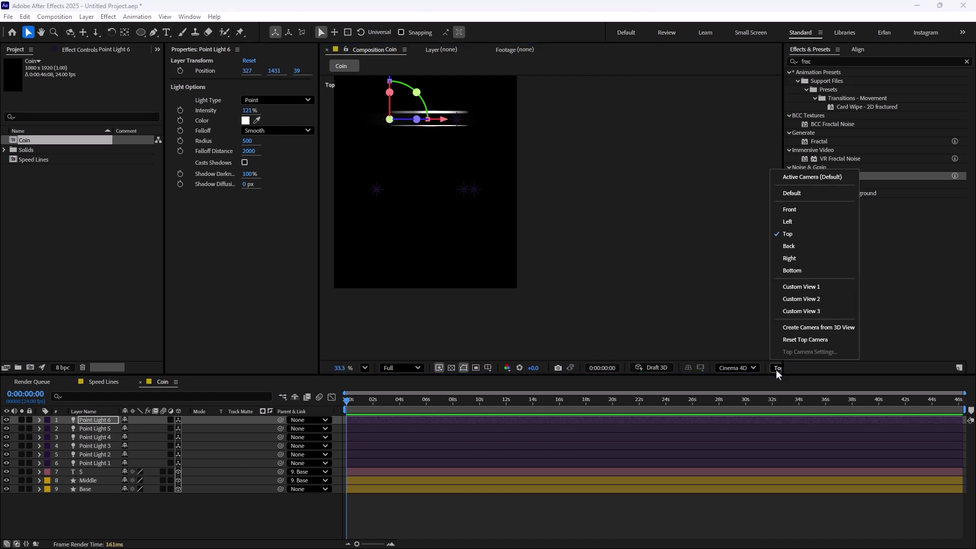
{"action": "left_click", "coordinate": [792, 193]}
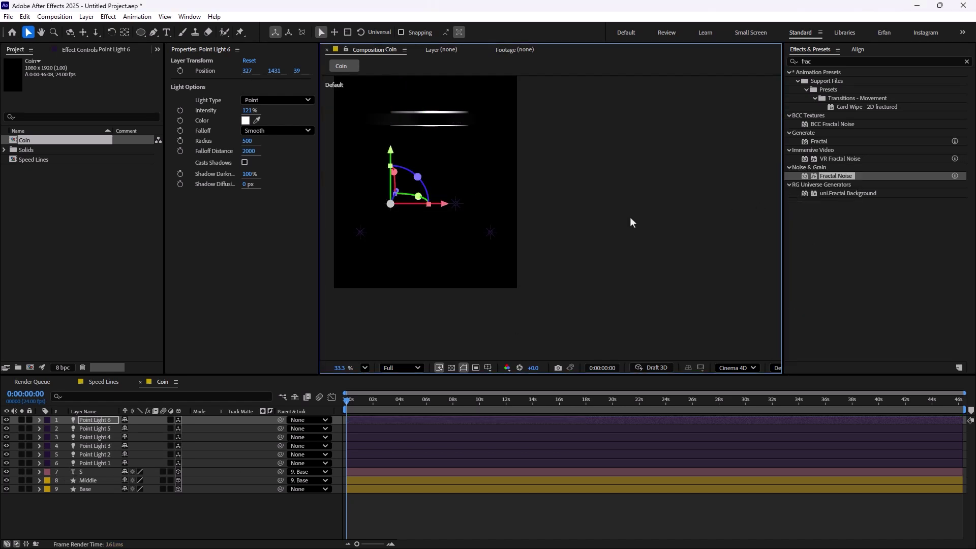
{"action": "left_click", "coordinate": [97, 462], "text": "shift"}
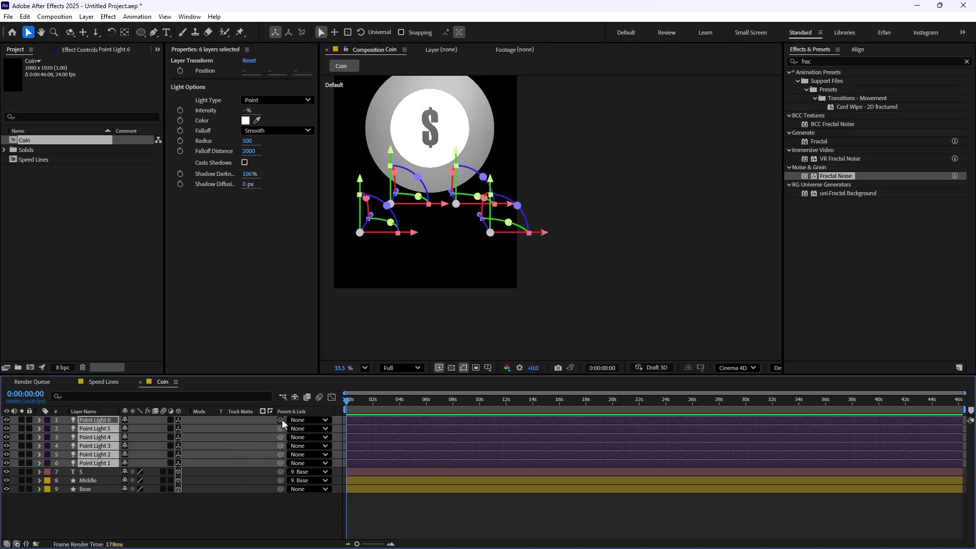
{"action": "left_click_drag", "start_coordinate": [282, 419], "coordinate": [87, 490]}
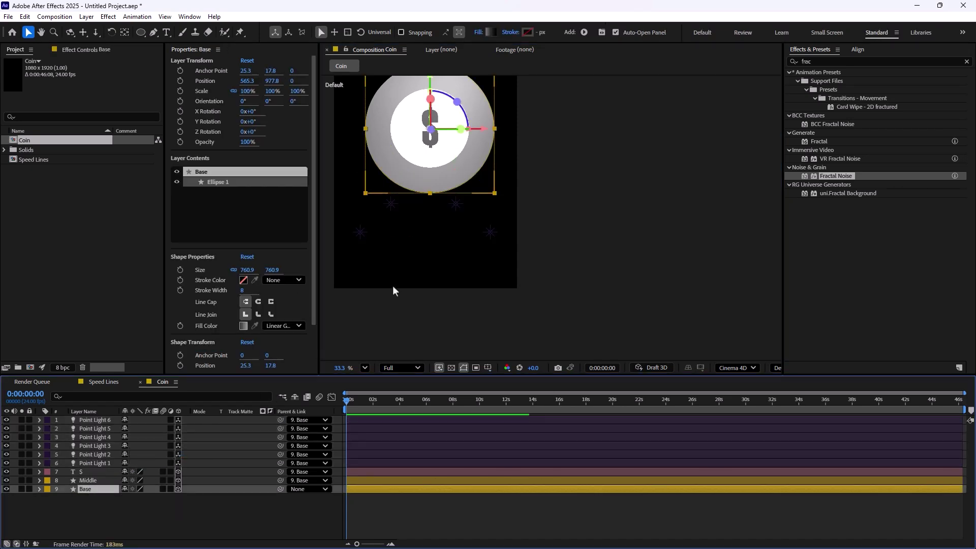
{"action": "scroll", "coordinate": [393, 287], "scroll_direction": "down", "scroll_amount": 3}
{"action": "left_click", "coordinate": [120, 504]}
Move Point Light 6 further down below the coin, to about Y 957
{"action": "left_click", "coordinate": [96, 420]}
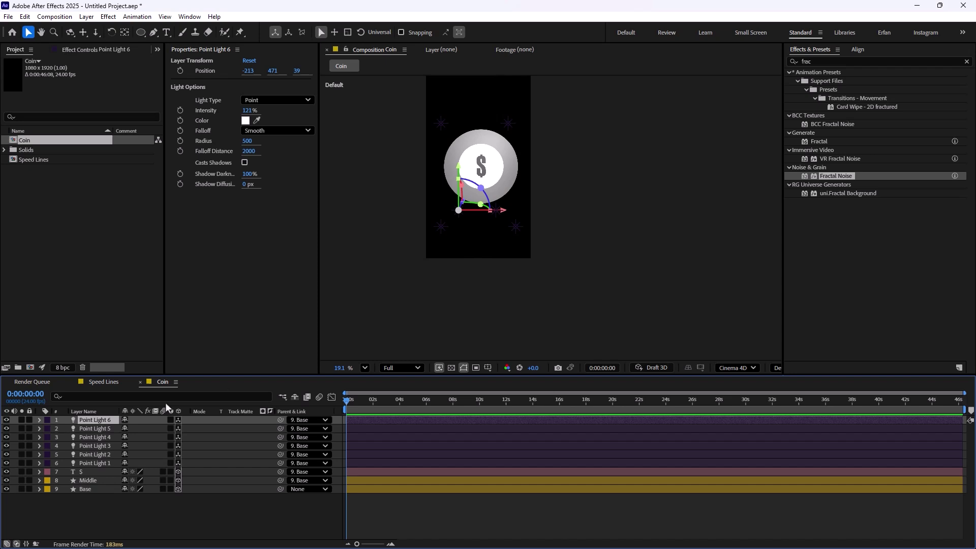
{"action": "scroll", "coordinate": [431, 249], "scroll_direction": "up", "scroll_amount": 1}
{"action": "left_click_drag", "start_coordinate": [448, 176], "coordinate": [447, 228]}
Move Point Light 5 down to about Y 929 and set its intensity to 72%
{"action": "left_click", "coordinate": [79, 455]}
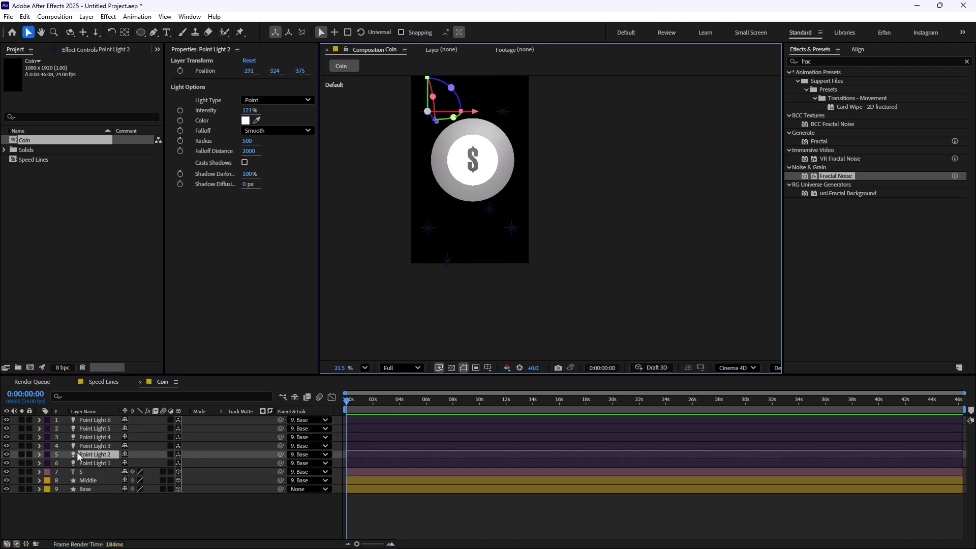
{"action": "left_click", "coordinate": [95, 429]}
{"action": "left_click_drag", "start_coordinate": [489, 183], "coordinate": [489, 233]}
{"action": "left_click_drag", "start_coordinate": [248, 110], "coordinate": [259, 361]}
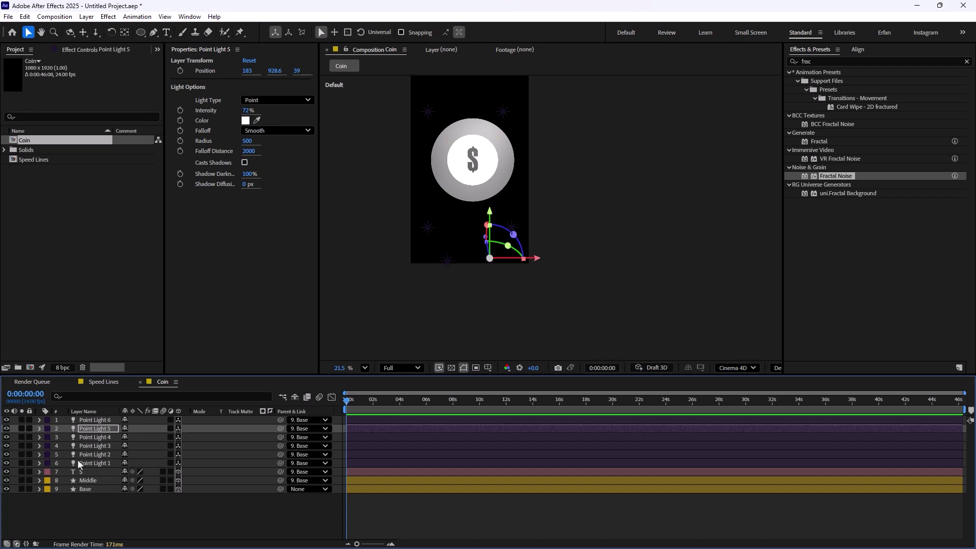
Turn the coin to its back by setting the Base layer's Y Rotation to 180°
{"action": "left_click", "coordinate": [102, 489]}
{"action": "key", "text": "r"}
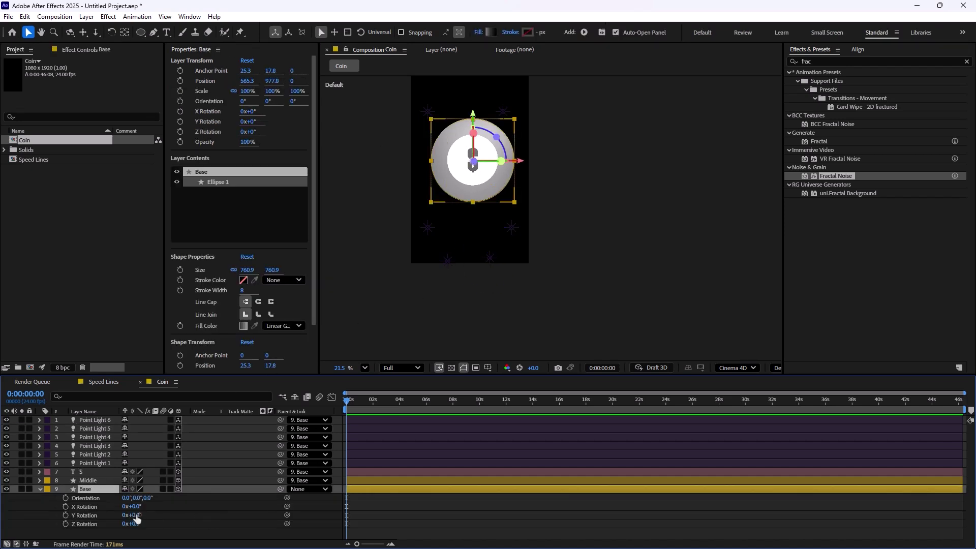
{"action": "left_click_drag", "start_coordinate": [136, 517], "coordinate": [217, 503]}
Duplicate Point Light 6 and move the copy up to about Y 271
{"action": "left_click", "coordinate": [107, 421]}
{"action": "key", "text": "ctrl+d"}
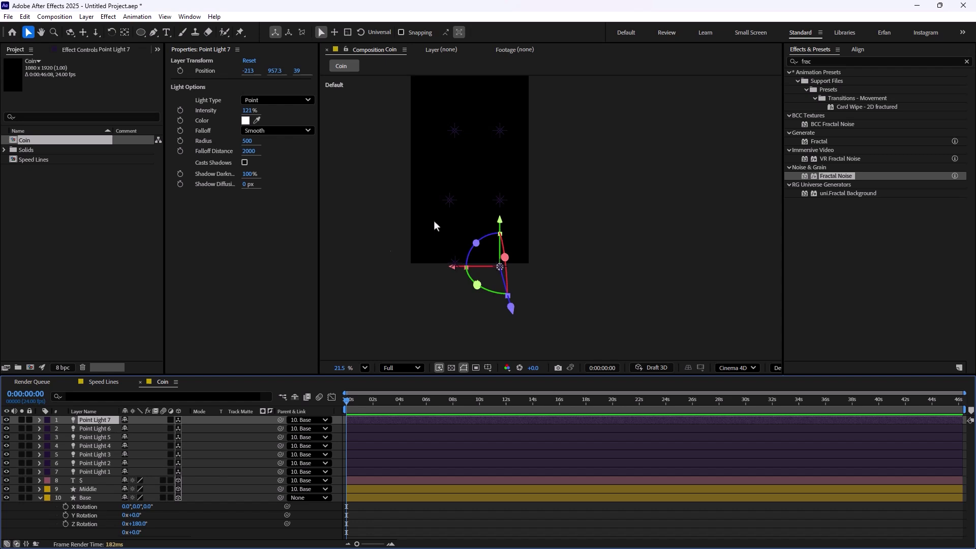
{"action": "left_click_drag", "start_coordinate": [492, 226], "coordinate": [490, 142]}
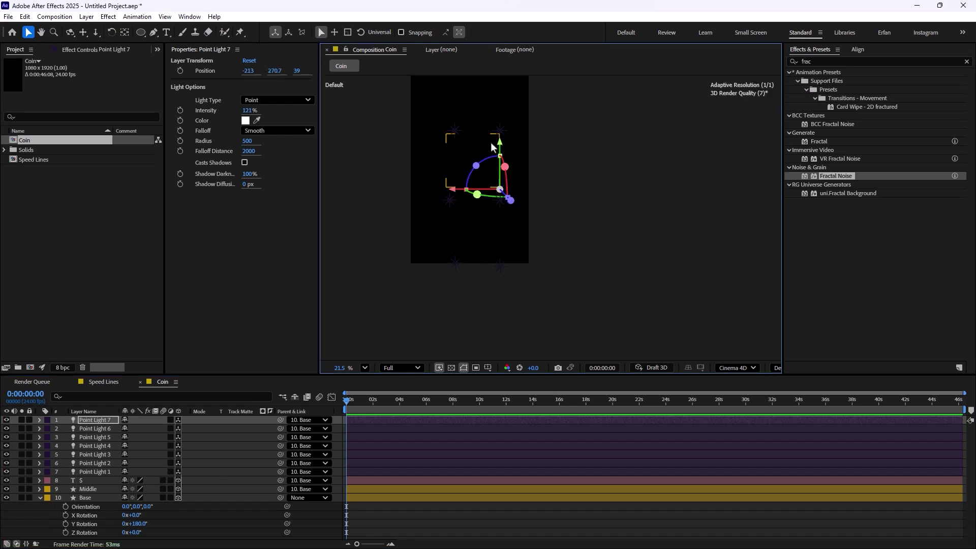
Delete Point Light 5, Point Light 6 and Point Light 7
{"action": "left_click", "coordinate": [110, 429], "text": "ctrl"}
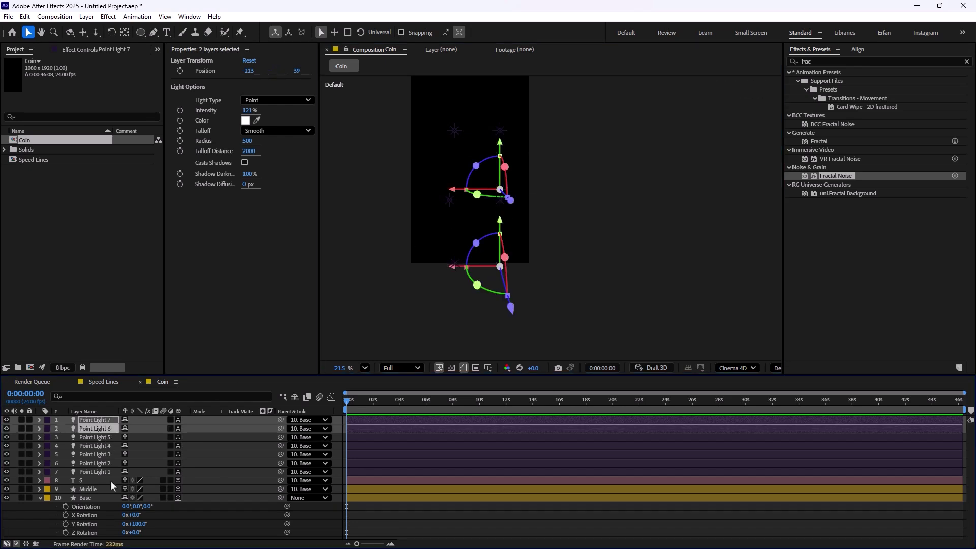
{"action": "left_click", "coordinate": [111, 439]}
{"action": "scroll", "coordinate": [485, 260], "scroll_direction": "up", "scroll_amount": 2}
{"action": "left_click_drag", "start_coordinate": [415, 162], "coordinate": [429, 206]}
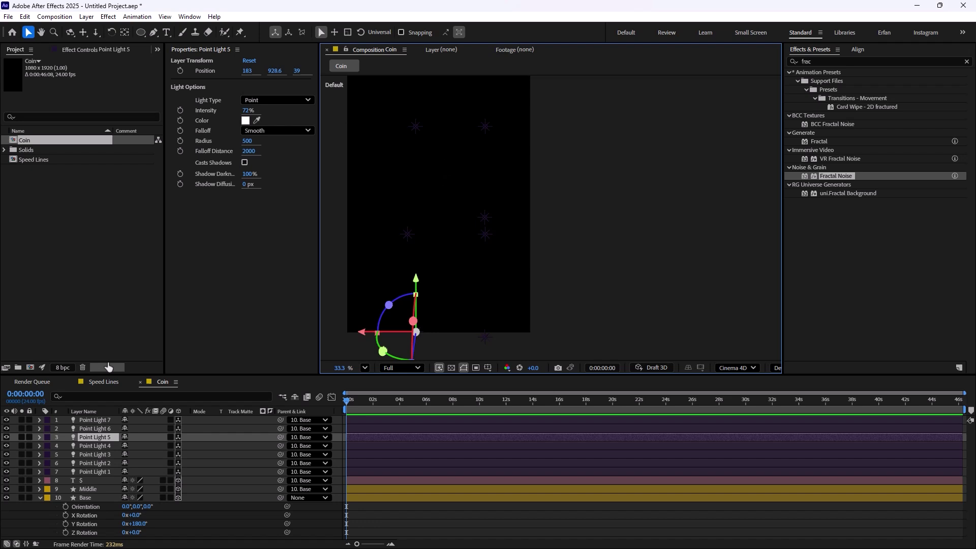
{"action": "left_click", "coordinate": [110, 428]}
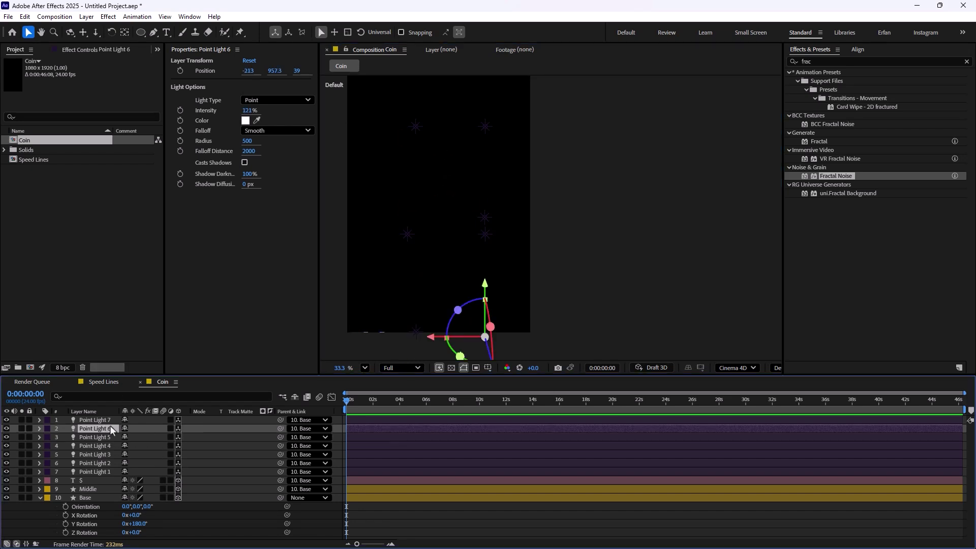
{"action": "left_click", "coordinate": [111, 421], "text": "shift"}
{"action": "key", "text": "Delete"}
{"action": "key", "text": "Delete"}
Duplicate a remaining point light, place the copy on the coin's back side below its right edge, and raise its intensity
{"action": "key", "text": "ctrl+d"}
{"action": "left_click_drag", "start_coordinate": [354, 234], "coordinate": [417, 234]}
{"action": "left_click_drag", "start_coordinate": [247, 111], "coordinate": [333, 116]}
{"action": "left_click_drag", "start_coordinate": [478, 249], "coordinate": [515, 281]}
Duplicate the back light, place the copy below the coin's left side at about 168, 581, 445, and lower its intensity to about 151%
{"action": "key", "text": "ctrl+d"}
{"action": "left_click_drag", "start_coordinate": [441, 283], "coordinate": [375, 283]}
{"action": "left_click_drag", "start_coordinate": [428, 231], "coordinate": [427, 258]}
{"action": "left_click_drag", "start_coordinate": [373, 310], "coordinate": [355, 311]}
{"action": "left_click_drag", "start_coordinate": [247, 111], "coordinate": [204, 128]}
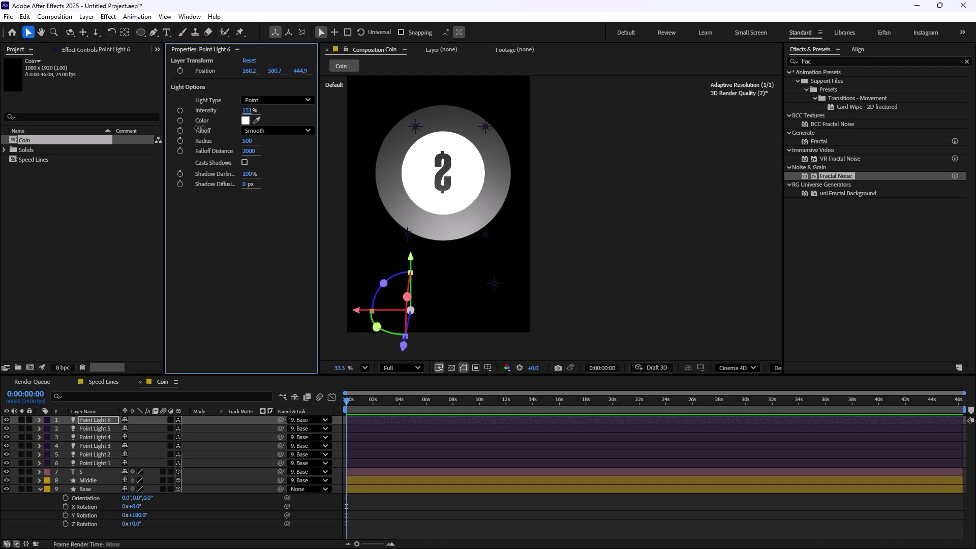
Duplicate the back light twice, placing the copies above the coin, the right one at about -309, -504, 445 with 87% intensity
{"action": "key", "text": "ctrl+d"}
{"action": "left_click_drag", "start_coordinate": [410, 258], "coordinate": [410, 99]}
{"action": "mouse_move", "coordinate": [430, 100]}
{"action": "left_mouse_down"}
{"action": "mouse_move", "coordinate": [447, 194]}
{"action": "mouse_move", "coordinate": [427, 91]}
{"action": "left_mouse_up"}
{"action": "left_click_drag", "start_coordinate": [247, 111], "coordinate": [222, 120]}
{"action": "key", "text": "ctrl+shift+z"}
{"action": "key", "text": "ctrl+shift+z"}
{"action": "key", "text": "ctrl+shift+z"}
{"action": "key", "text": "ctrl+shift+z"}
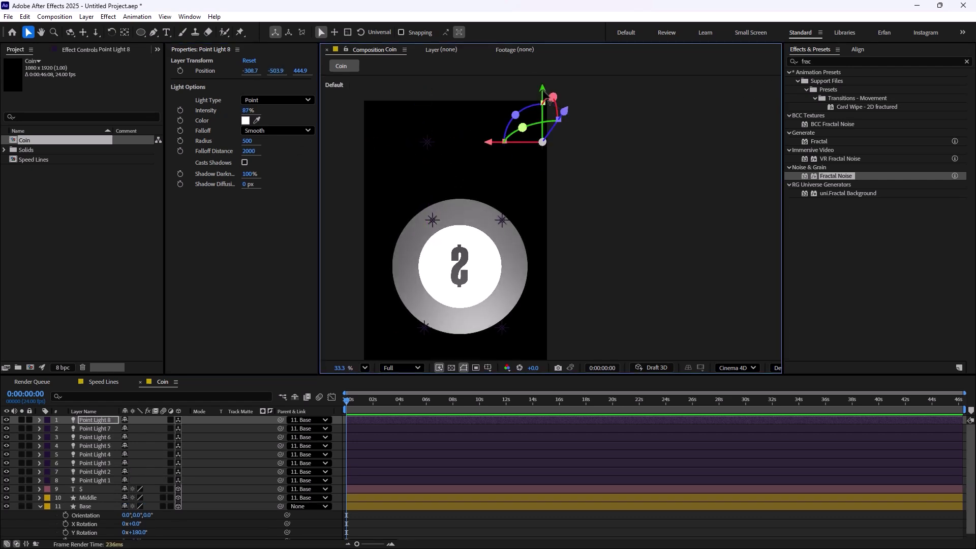
Move the upper back point light closer to the coin, to about -233, -322, 445
{"action": "key", "text": "ctrl+shift+z"}
{"action": "key", "text": "ctrl+shift+z"}
{"action": "key", "text": "ctrl+shift+z"}
{"action": "key", "text": "ctrl+shift+z"}
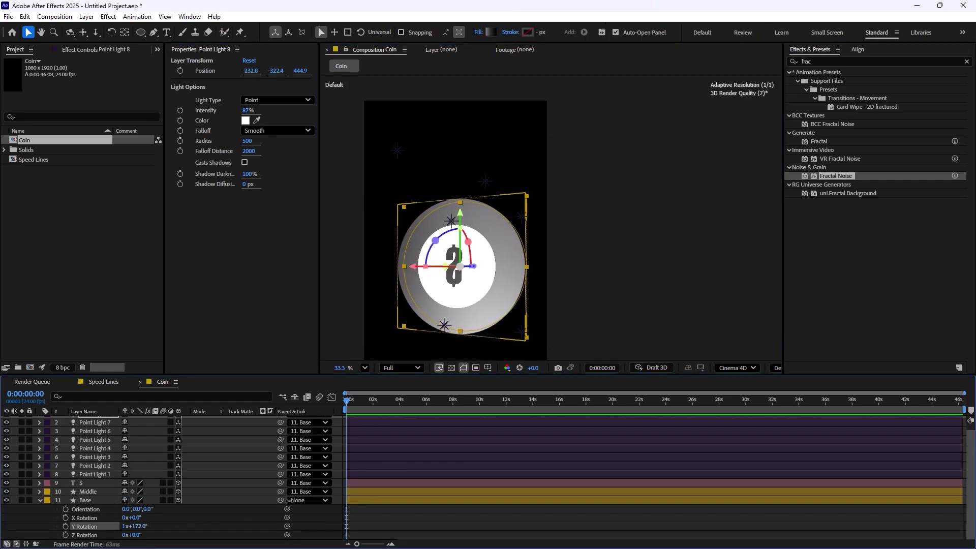
Duplicate the point light and place the copy beside the coin's edge at about 1258, 68, 28
{"action": "key", "text": "ctrl+shift+z"}
{"action": "key", "text": "ctrl+shift+z"}
{"action": "key", "text": "ctrl+shift+z"}
{"action": "key", "text": "ctrl+shift+z"}
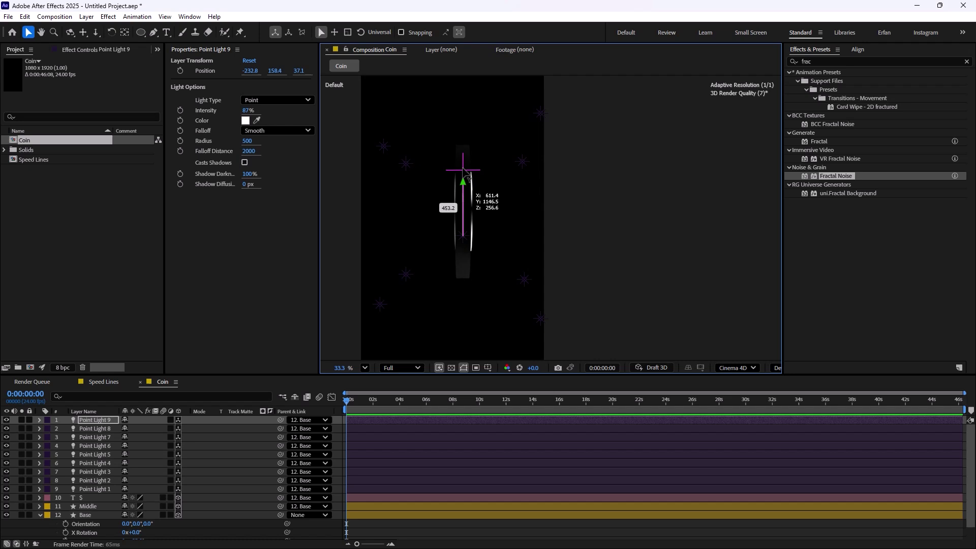
{"action": "key", "text": "ctrl+shift+z"}
{"action": "key", "text": "ctrl+shift+z"}
{"action": "key", "text": "ctrl+shift+z"}
{"action": "key", "text": "ctrl+shift+z"}
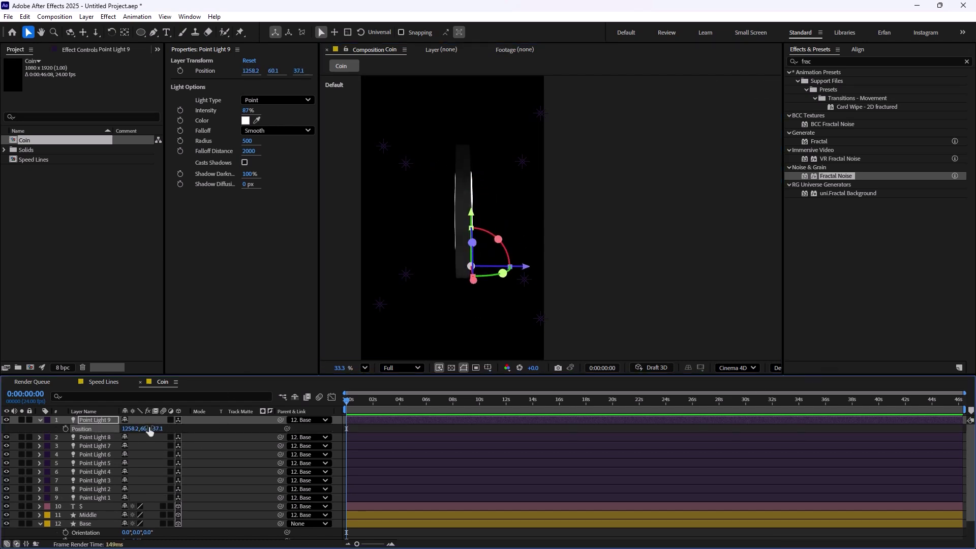
{"action": "key", "text": "ctrl+shift+z"}
{"action": "key", "text": "ctrl+shift+z"}
{"action": "key", "text": "ctrl+shift+z"}
{"action": "key", "text": "ctrl+shift+z"}
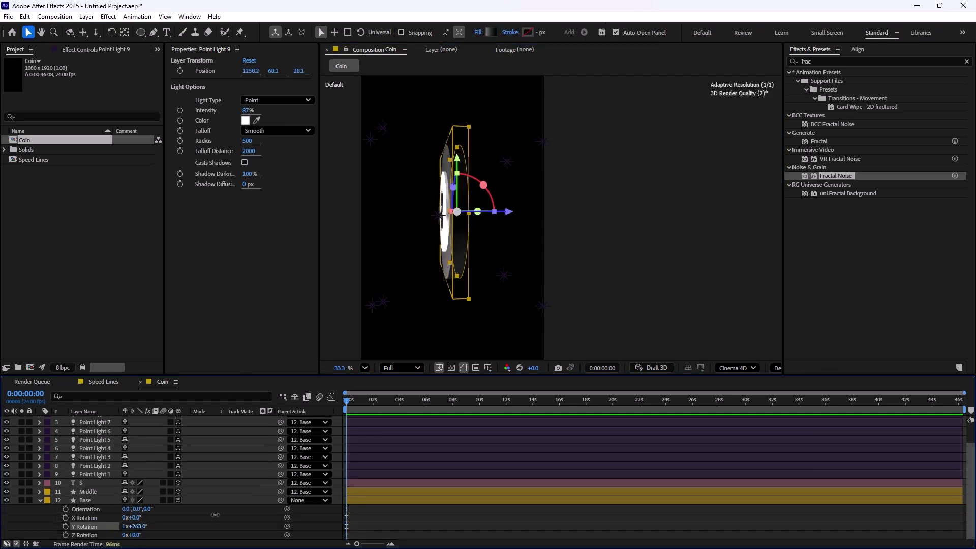
Place a copy of the side light beyond the coin's opposite edge at X about -1041, and rotate the coin to face front
{"action": "key", "text": "ctrl+z"}
{"action": "mouse_move", "coordinate": [130, 437]}
{"action": "left_mouse_down"}
{"action": "mouse_move", "coordinate": [331, 406]}
{"action": "mouse_move", "coordinate": [355, 373]}
{"action": "mouse_move", "coordinate": [166, 434]}
{"action": "mouse_move", "coordinate": [113, 440]}
{"action": "left_mouse_up"}
{"action": "scroll", "coordinate": [447, 219], "scroll_direction": "up", "scroll_amount": 2}
{"action": "scroll", "coordinate": [145, 500], "scroll_direction": "down", "scroll_amount": 2}
{"action": "left_click_drag", "start_coordinate": [139, 526], "coordinate": [372, 523]}
Delete Point Light 3 and Point Light 7
{"action": "scroll", "coordinate": [447, 219], "scroll_direction": "down", "scroll_amount": 3}
{"action": "left_click", "coordinate": [101, 456]}
{"action": "key", "text": "Delete"}
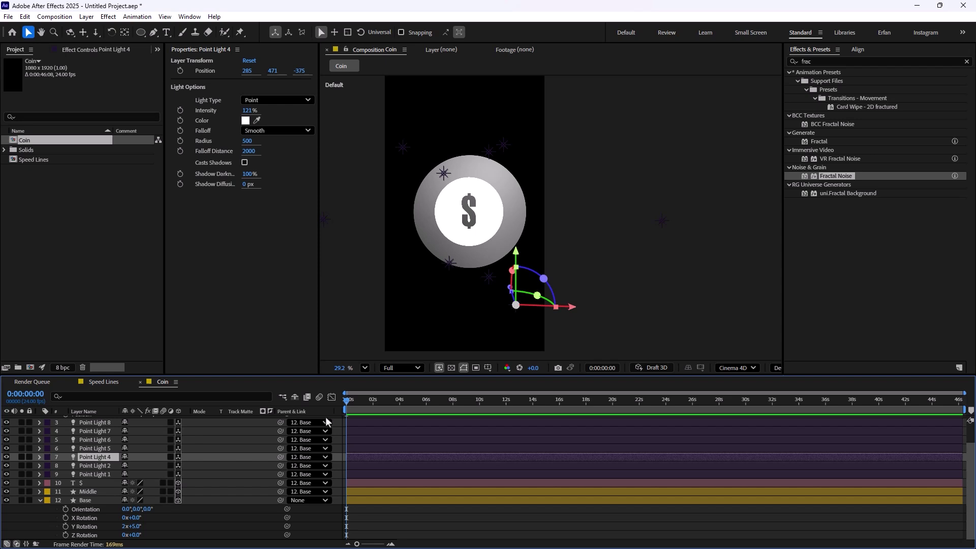
{"action": "left_click", "coordinate": [98, 465]}
{"action": "left_click", "coordinate": [104, 440]}
{"action": "left_click", "coordinate": [106, 432]}
{"action": "key", "text": "Delete"}
{"action": "scroll", "coordinate": [133, 443], "scroll_direction": "up", "scroll_amount": 1}
{"action": "scroll", "coordinate": [122, 452], "scroll_direction": "down", "scroll_amount": 1}
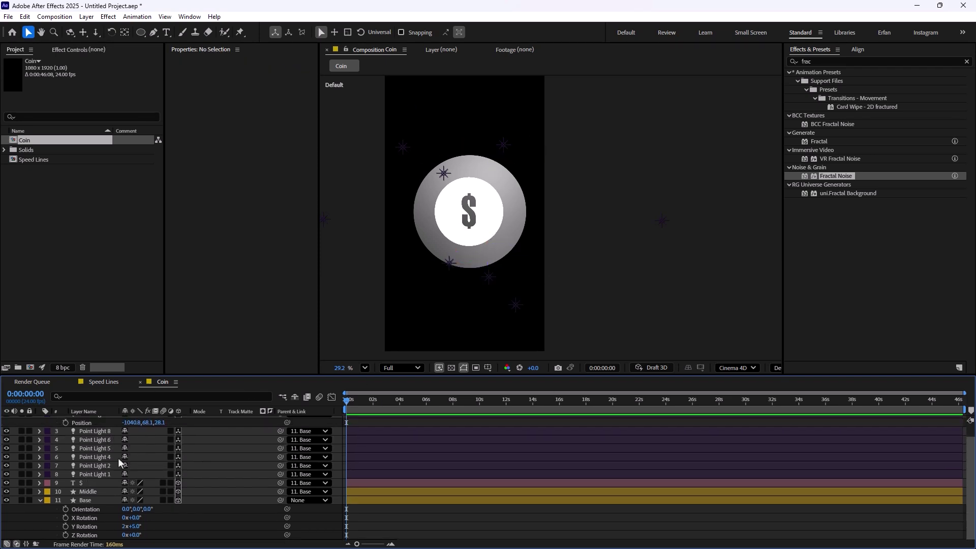
Spin the Base layer around Y to check the lighting, and return its Y Rotation to 0°
{"action": "left_click", "coordinate": [106, 500]}
{"action": "left_click_drag", "start_coordinate": [125, 528], "coordinate": [436, 493]}
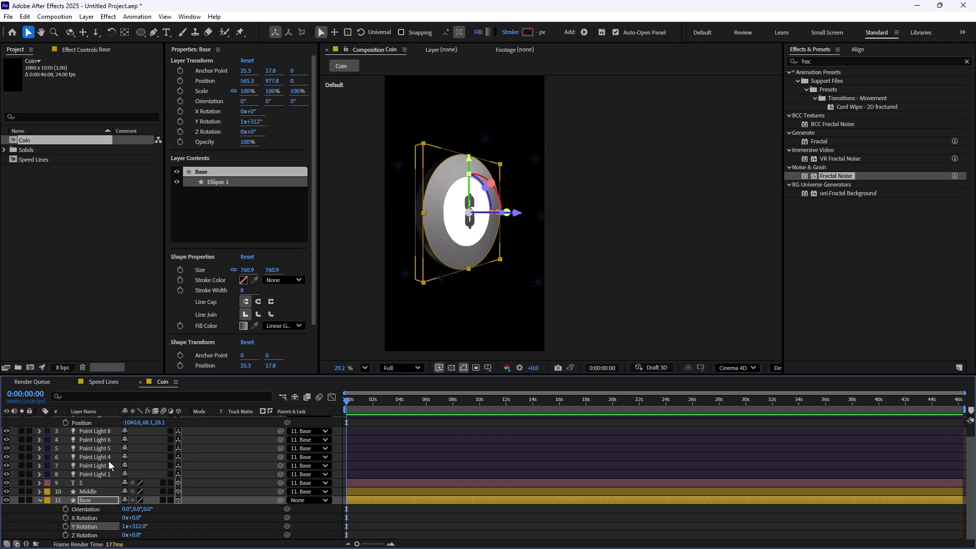
{"action": "key", "text": "ctrl+z"}
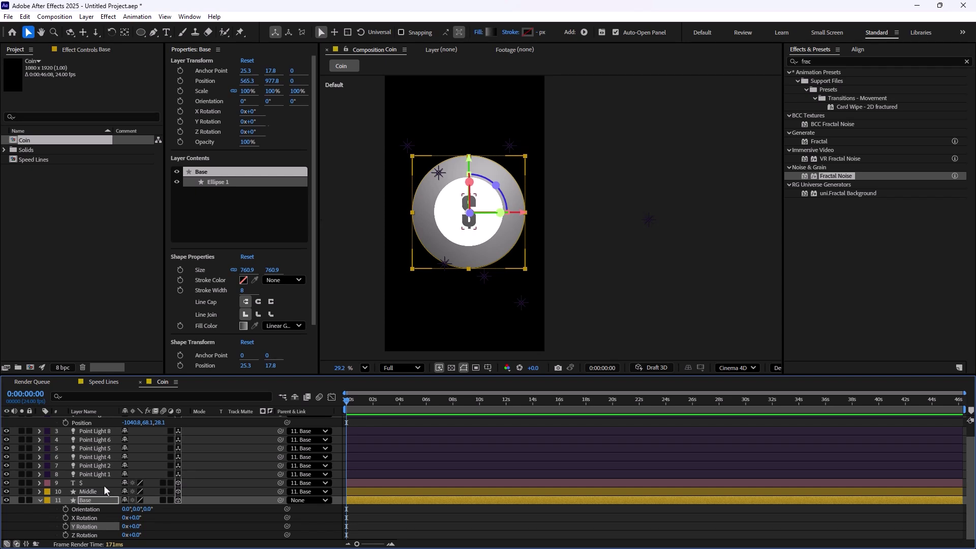
Create a new 1080 x 1920 composition named Main at 24 frames per second
{"action": "left_click", "coordinate": [121, 379]}
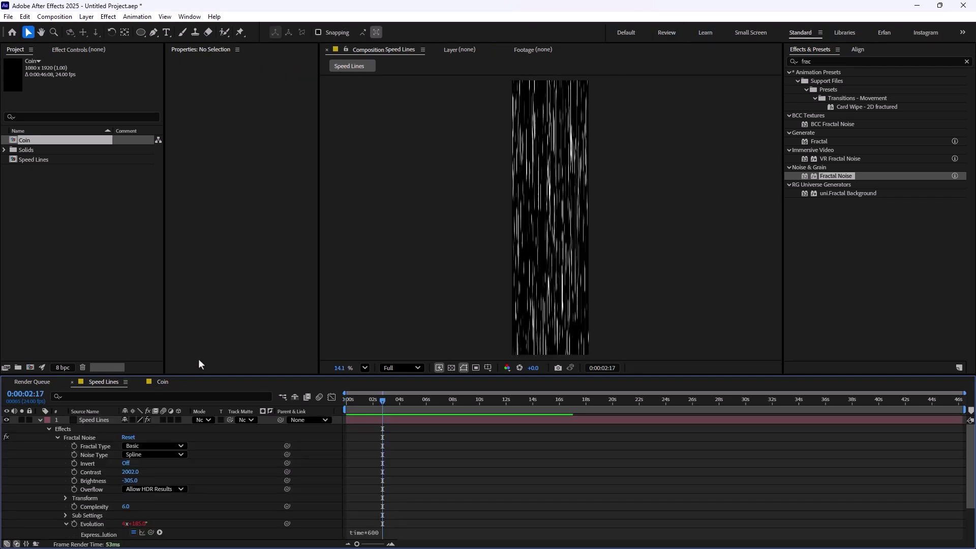
{"action": "left_click", "coordinate": [51, 220]}
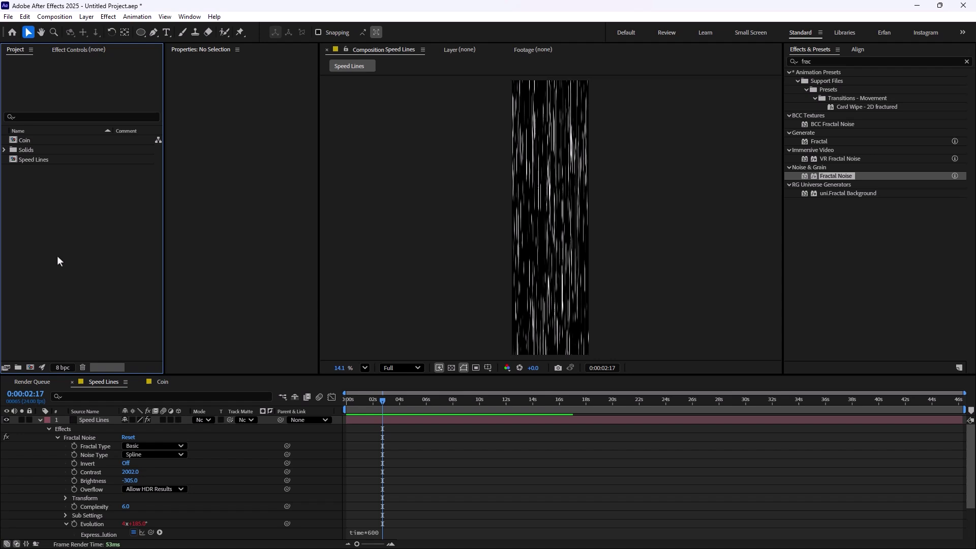
{"action": "left_click", "coordinate": [31, 367]}
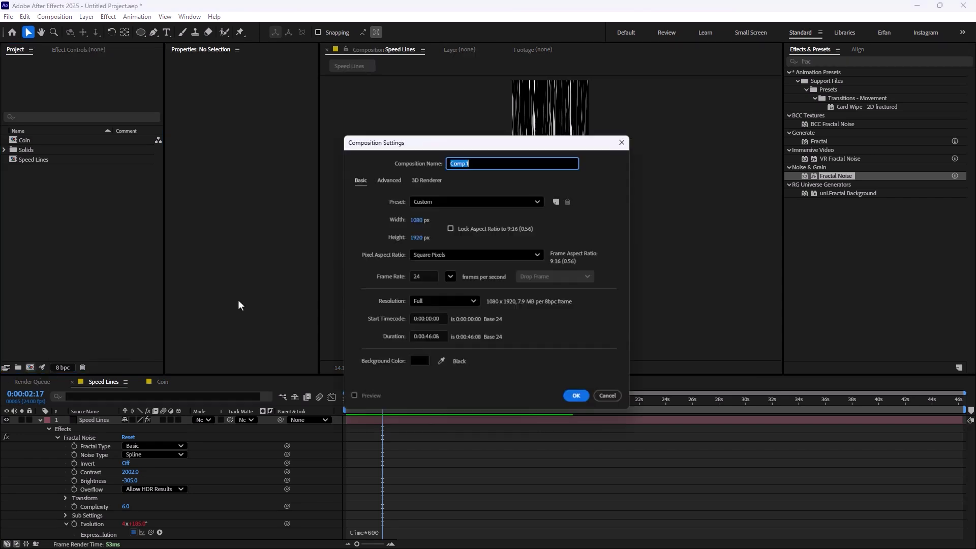
{"action": "type", "text": "Main"}
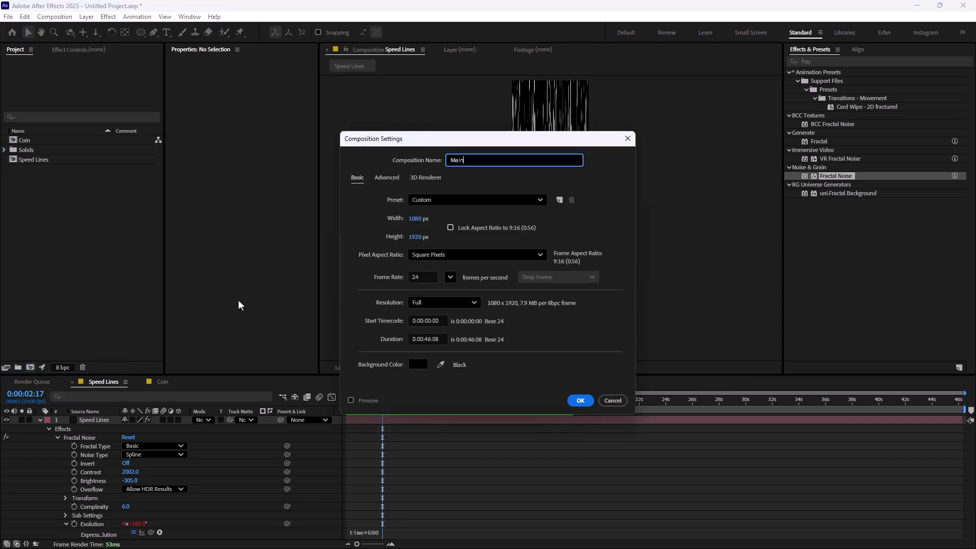
{"action": "left_click", "coordinate": [591, 402]}
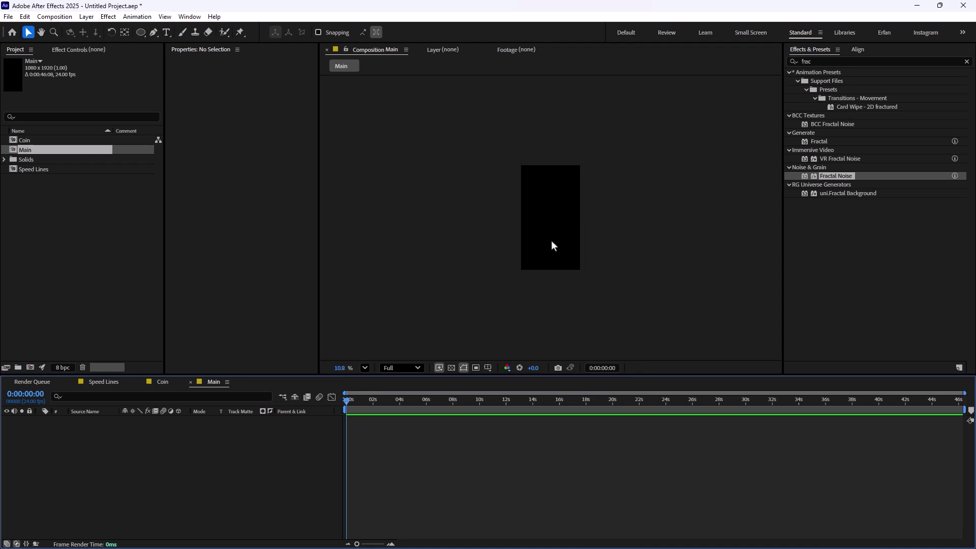
Add the Speed Lines composition to Main with the Coin composition centred above it, and preview the result
{"action": "left_click_drag", "start_coordinate": [37, 174], "coordinate": [548, 238]}
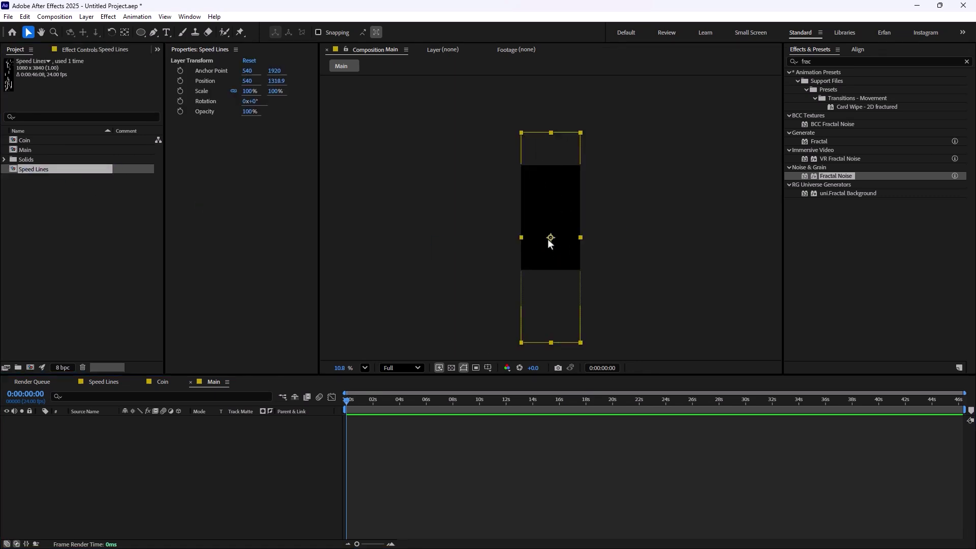
{"action": "left_click", "coordinate": [203, 473]}
{"action": "left_click_drag", "start_coordinate": [38, 141], "coordinate": [553, 226]}
{"action": "scroll", "coordinate": [553, 249], "scroll_direction": "up", "scroll_amount": 4}
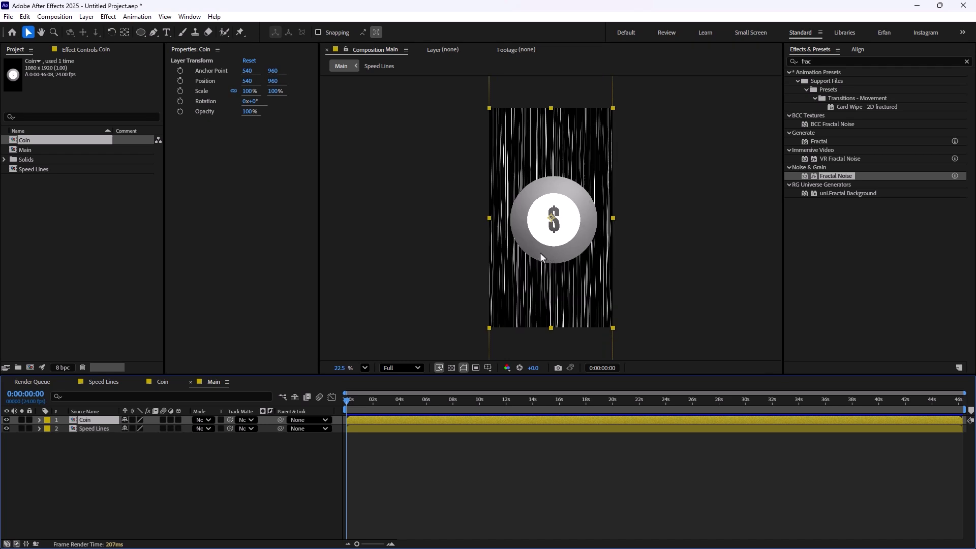
{"action": "key", "text": "space"}
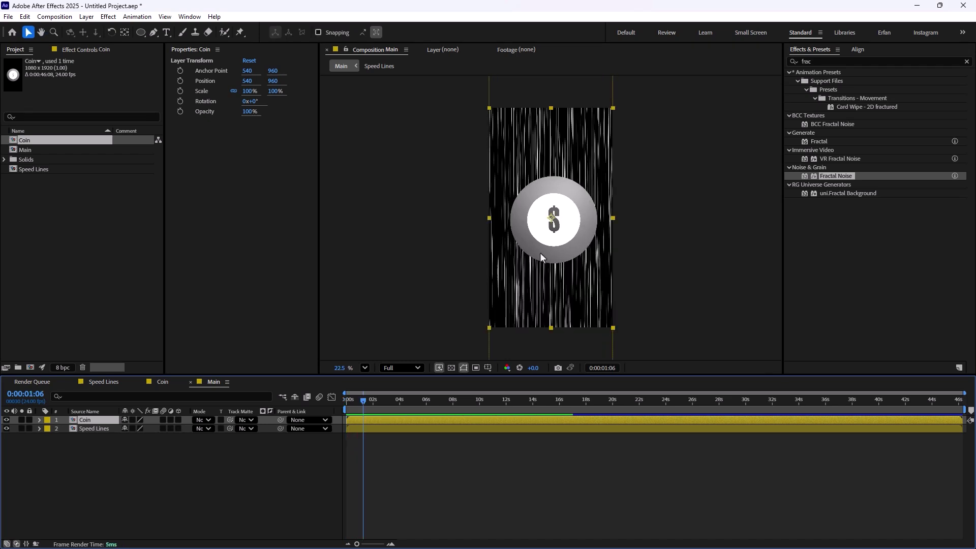
{"action": "left_click", "coordinate": [540, 252]}
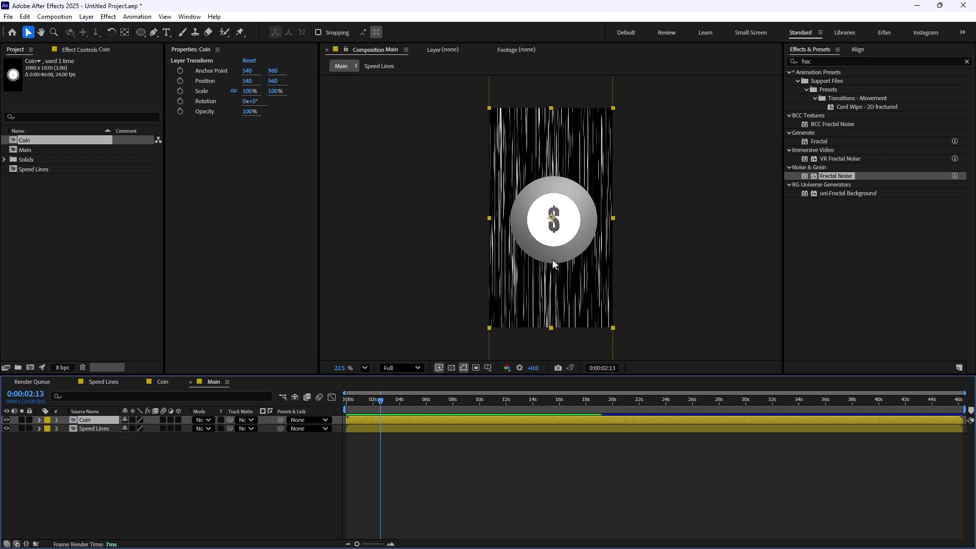
In the Speed Lines composition, set the Fractal Noise Sub Influence to about 65.4 and Sub Scaling to about 44.6
{"action": "double_click", "coordinate": [87, 429]}
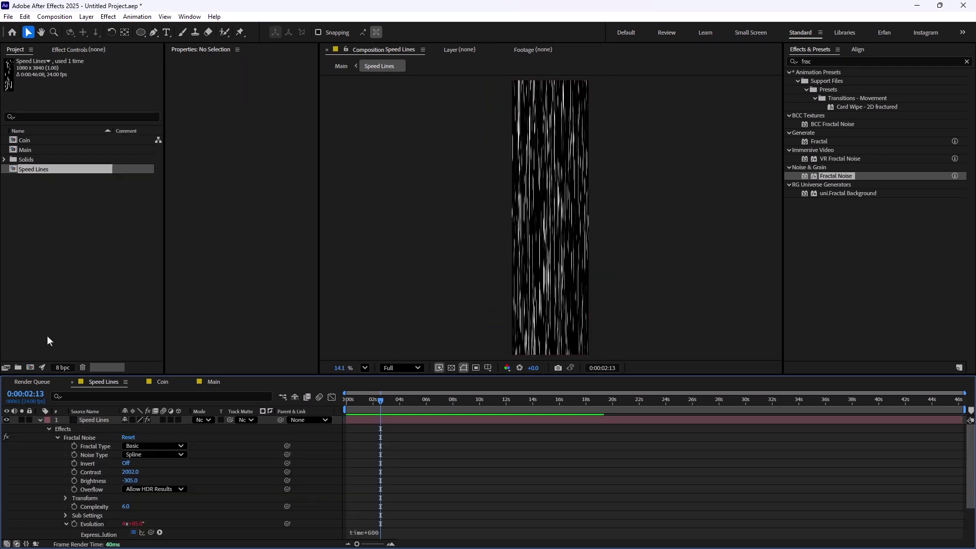
{"action": "left_click", "coordinate": [105, 421]}
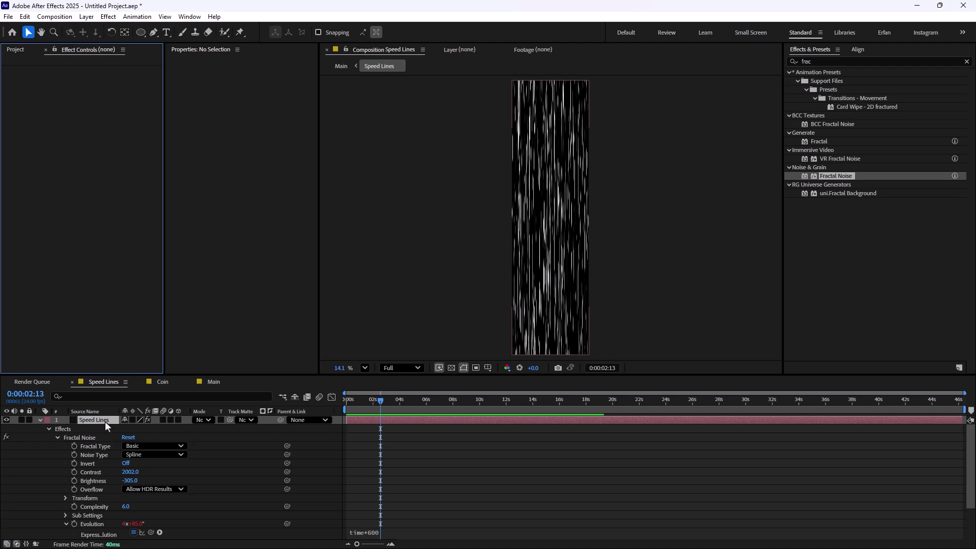
{"action": "scroll", "coordinate": [88, 288], "scroll_direction": "down", "scroll_amount": 1}
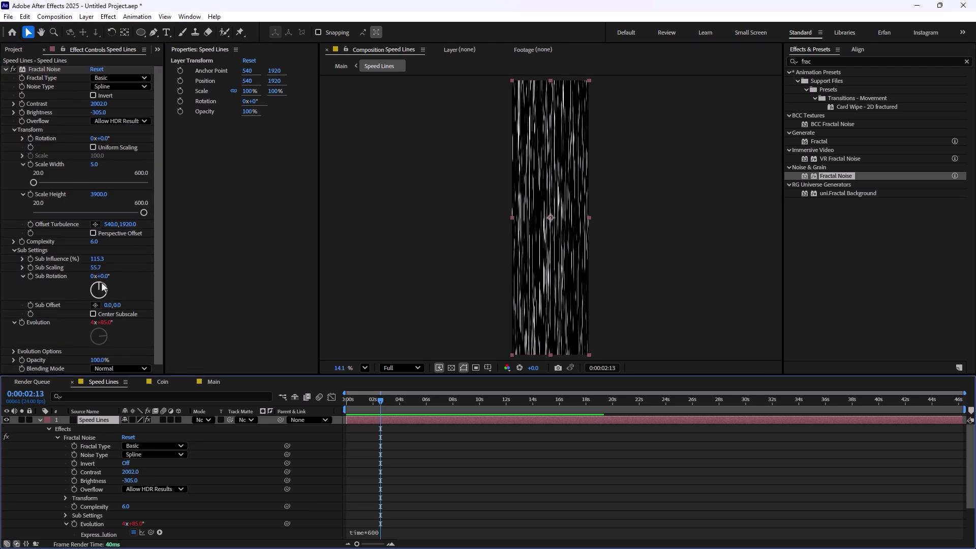
{"action": "mouse_move", "coordinate": [97, 259]}
{"action": "left_mouse_down"}
{"action": "mouse_move", "coordinate": [82, 276]}
{"action": "mouse_move", "coordinate": [97, 261]}
{"action": "mouse_move", "coordinate": [205, 278]}
{"action": "mouse_move", "coordinate": [96, 268]}
{"action": "mouse_move", "coordinate": [121, 275]}
{"action": "left_mouse_up"}
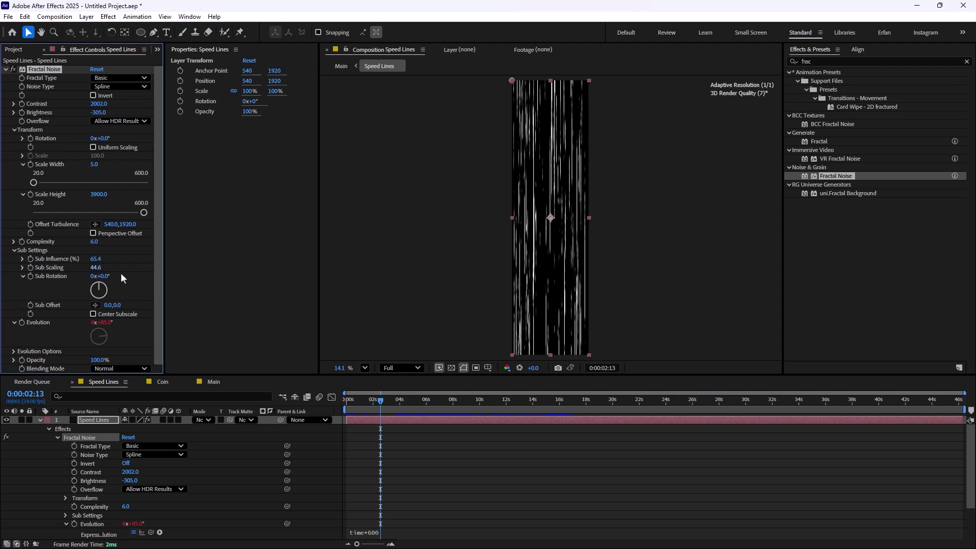
Set the Fractal Noise Sub Offset to about 533, 57 near the top centre, and preview the speed lines
{"action": "left_click", "coordinate": [95, 305]}
{"action": "left_click", "coordinate": [546, 96]}
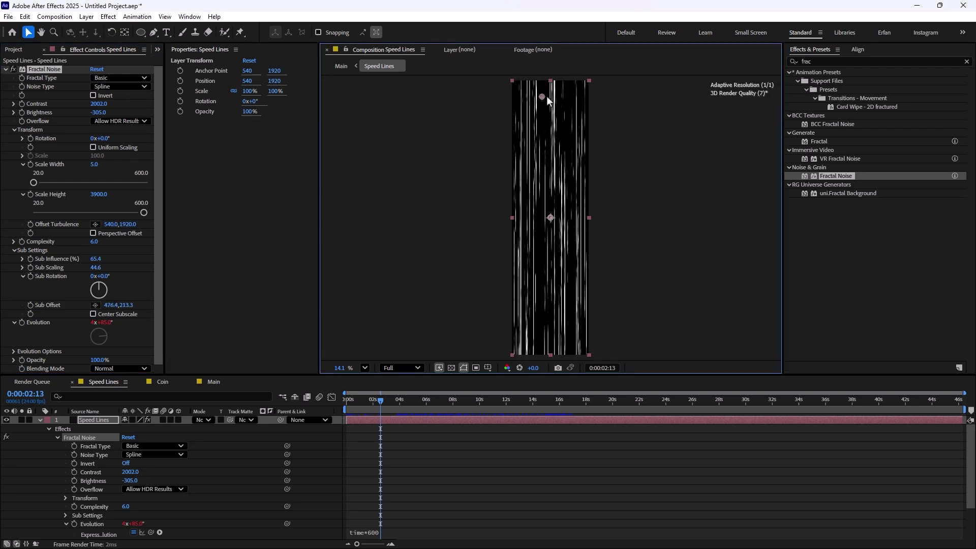
{"action": "left_click_drag", "start_coordinate": [547, 95], "coordinate": [550, 84]}
{"action": "left_click_drag", "start_coordinate": [382, 400], "coordinate": [374, 404]}
{"action": "key", "text": "space"}
{"action": "key", "text": "space"}
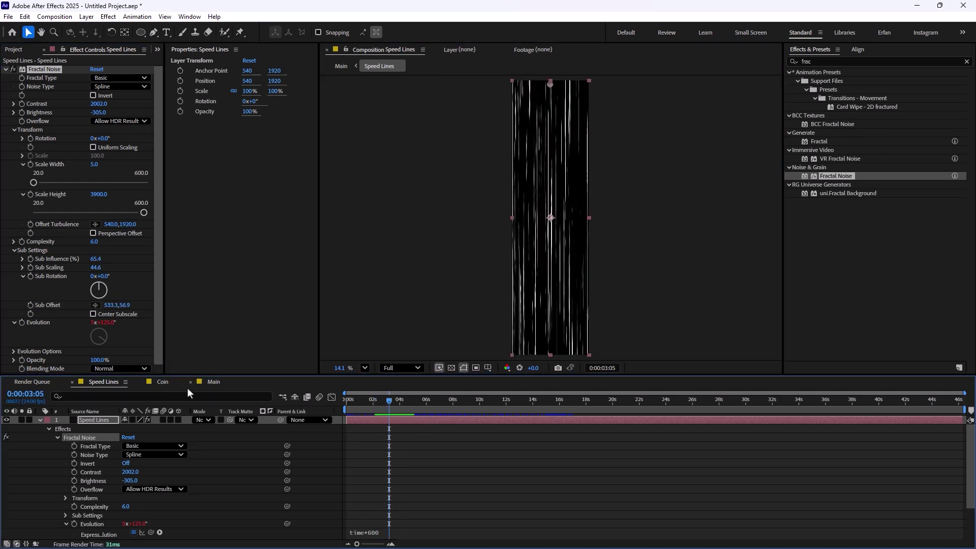
Preview the Main composition to check the adjusted speed lines behind the coin
{"action": "left_click", "coordinate": [214, 382]}
{"action": "left_click_drag", "start_coordinate": [535, 215], "coordinate": [535, 246]}
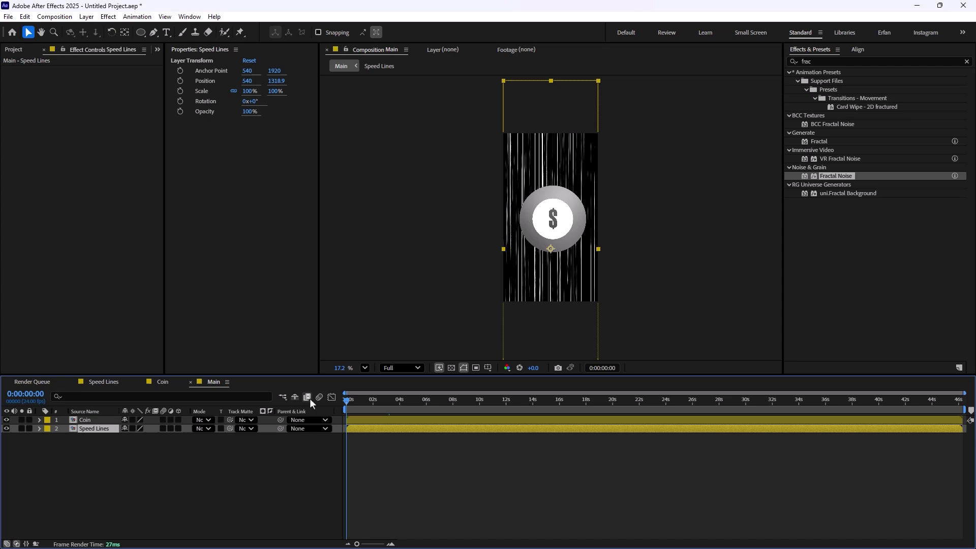
{"action": "key", "text": "space"}
{"action": "left_click", "coordinate": [187, 448]}
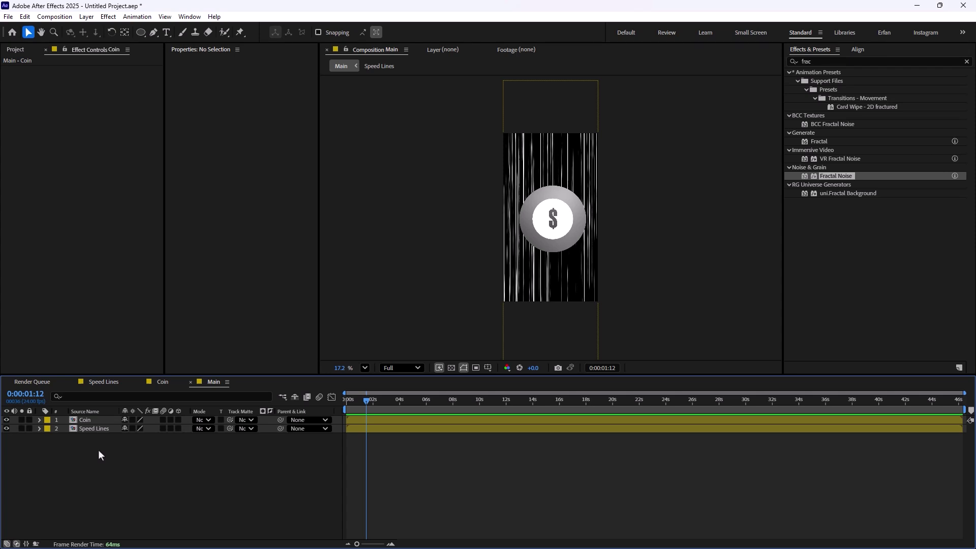
Find the Tritone effect and apply it to the Coin layer
{"action": "left_click_drag", "start_coordinate": [824, 62], "coordinate": [714, 67]}
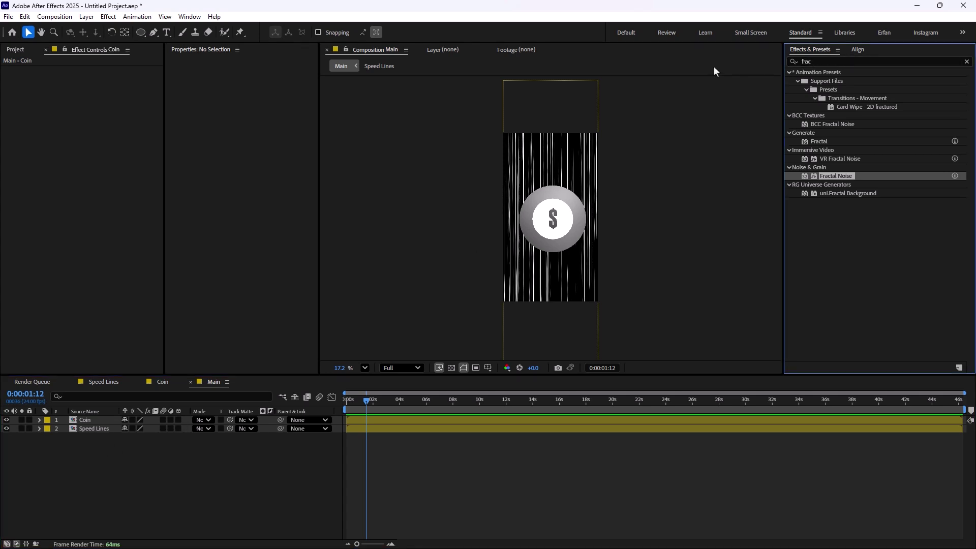
{"action": "left_click", "coordinate": [819, 61]}
{"action": "type", "text": "tr"}
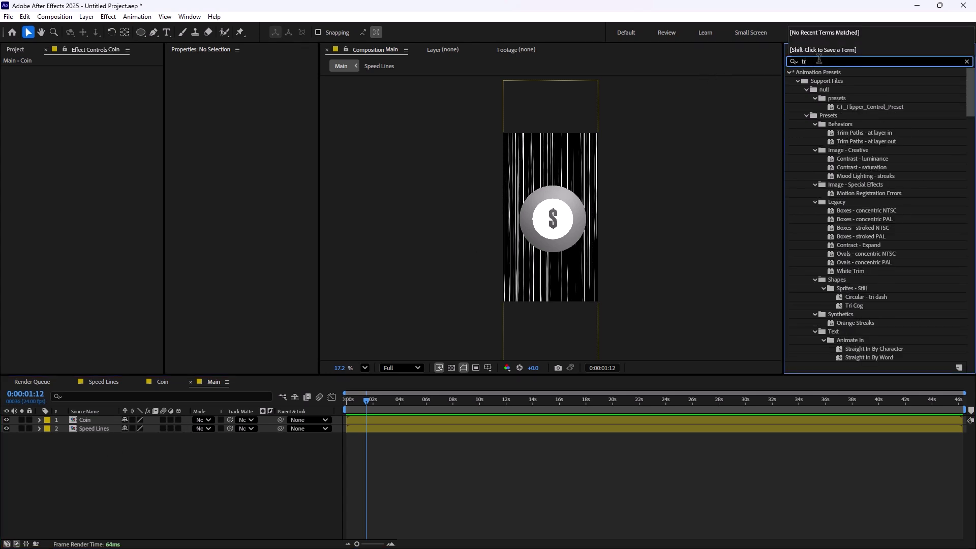
{"action": "type", "text": "it"}
{"action": "left_click_drag", "start_coordinate": [826, 116], "coordinate": [84, 420]}
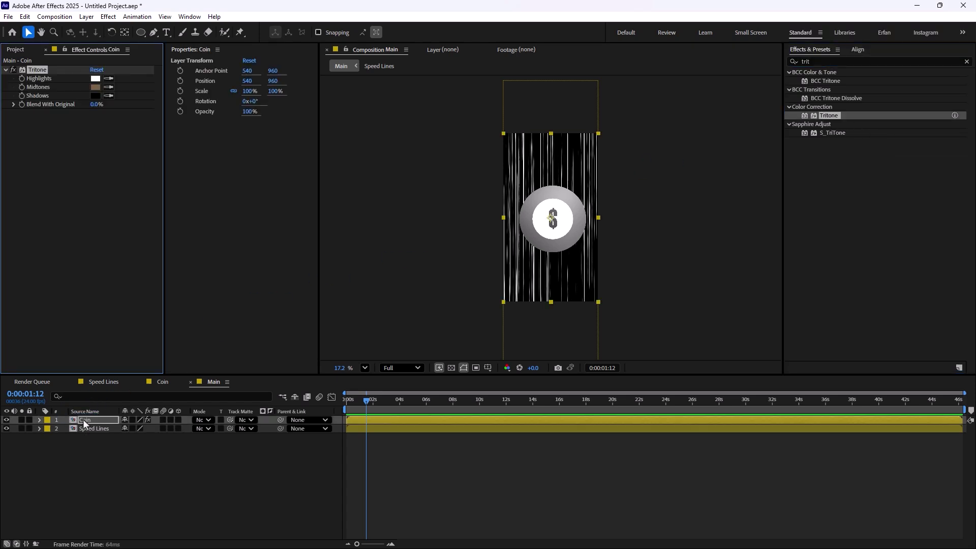
Change the coin's Tritone midtones colour to purple, 6C57ED
{"action": "left_click", "coordinate": [96, 87]}
{"action": "left_click", "coordinate": [454, 225]}
{"action": "left_click_drag", "start_coordinate": [561, 199], "coordinate": [769, 283]}
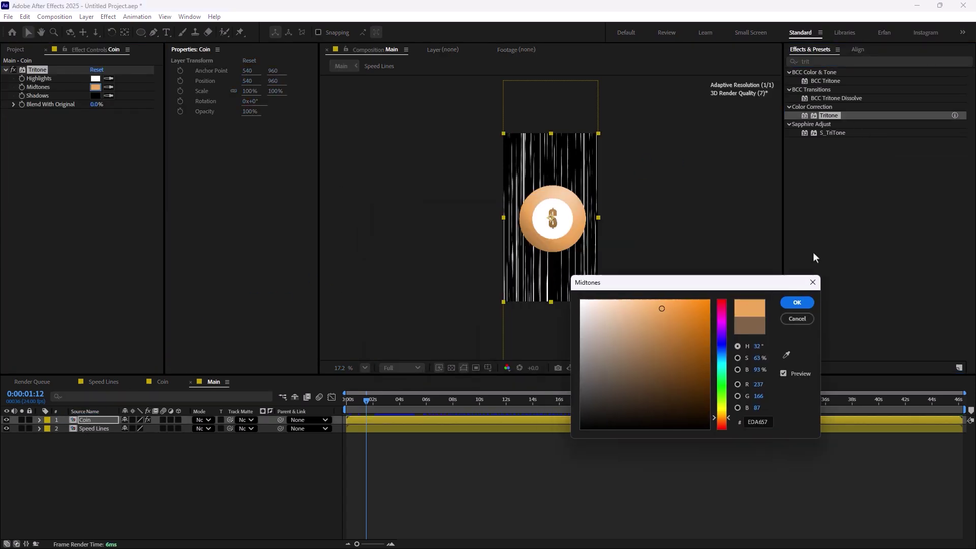
{"action": "left_click", "coordinate": [722, 338]}
{"action": "mouse_move", "coordinate": [722, 339]}
{"action": "left_mouse_down"}
{"action": "mouse_move", "coordinate": [726, 352]}
{"action": "mouse_move", "coordinate": [726, 341]}
{"action": "left_mouse_up"}
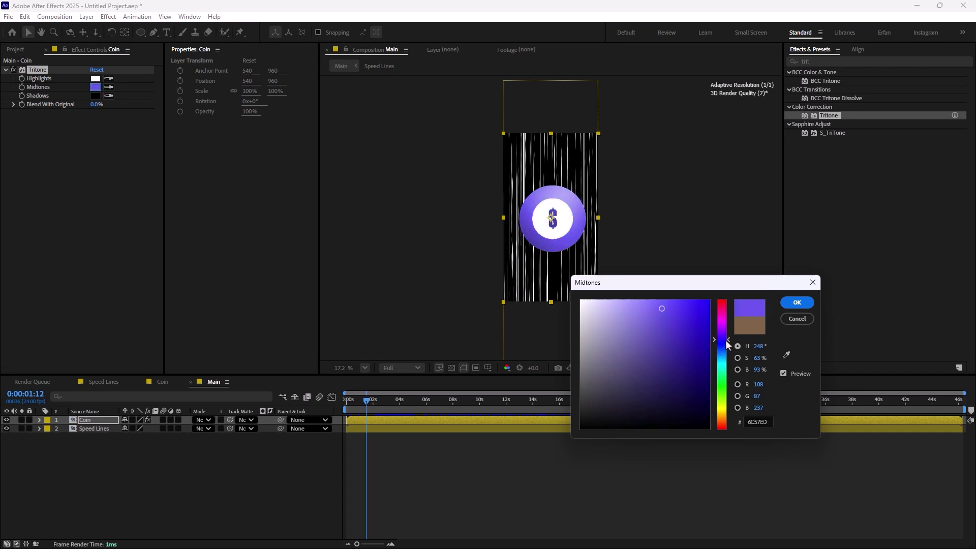
{"action": "left_click", "coordinate": [794, 304]}
{"action": "scroll", "coordinate": [556, 266], "scroll_direction": "up", "scroll_amount": 3}
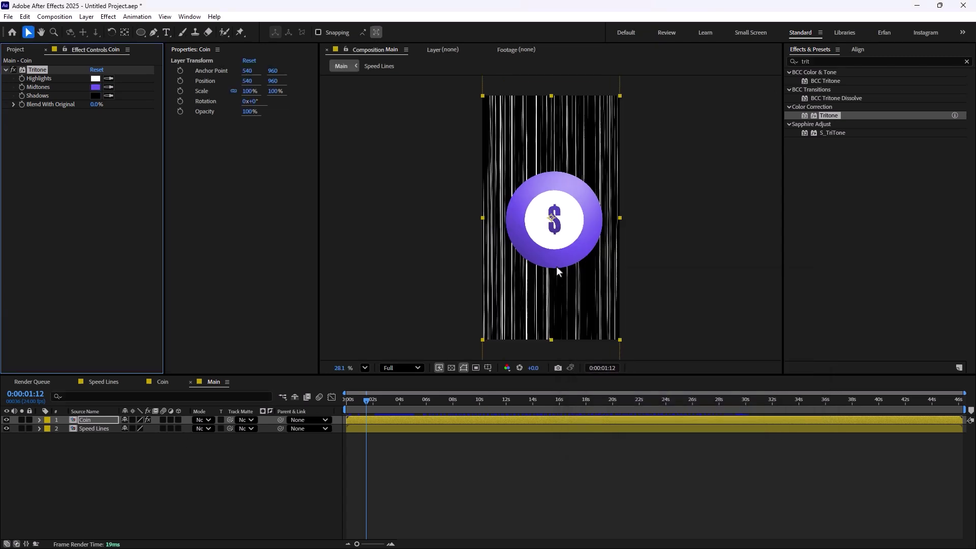
Add an Inner Glow layer style to the Coin layer and expand its settings
{"action": "left_click", "coordinate": [39, 420]}
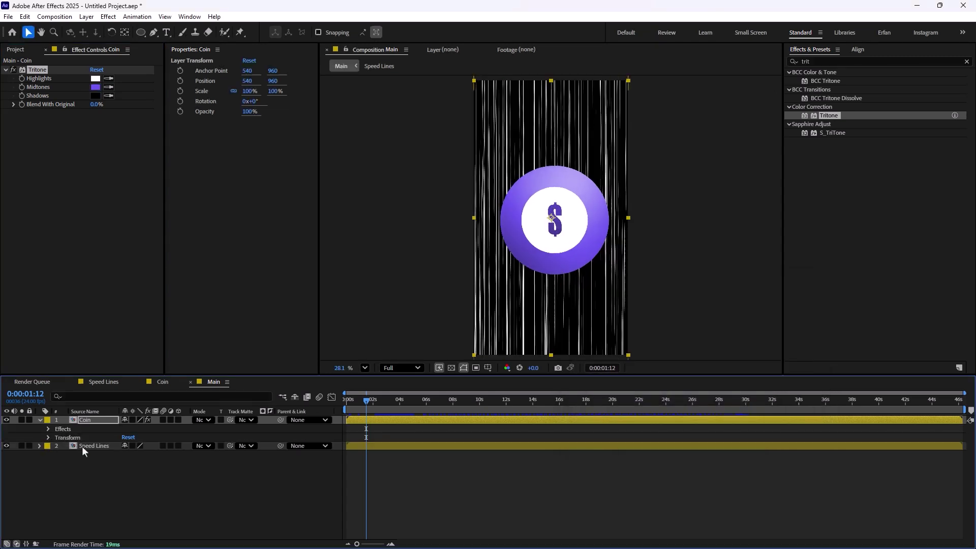
{"action": "right_click", "coordinate": [83, 421]}
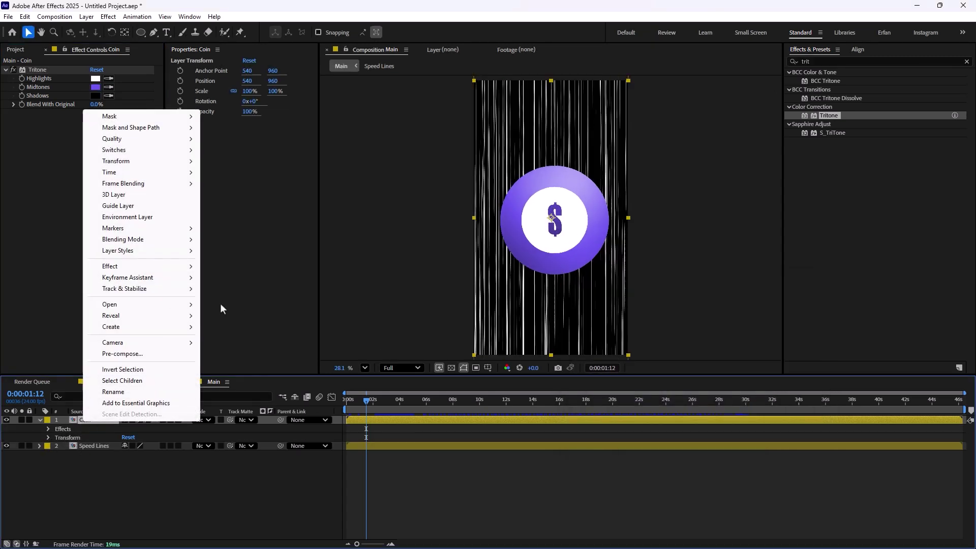
{"action": "mouse_move", "coordinate": [155, 252]}
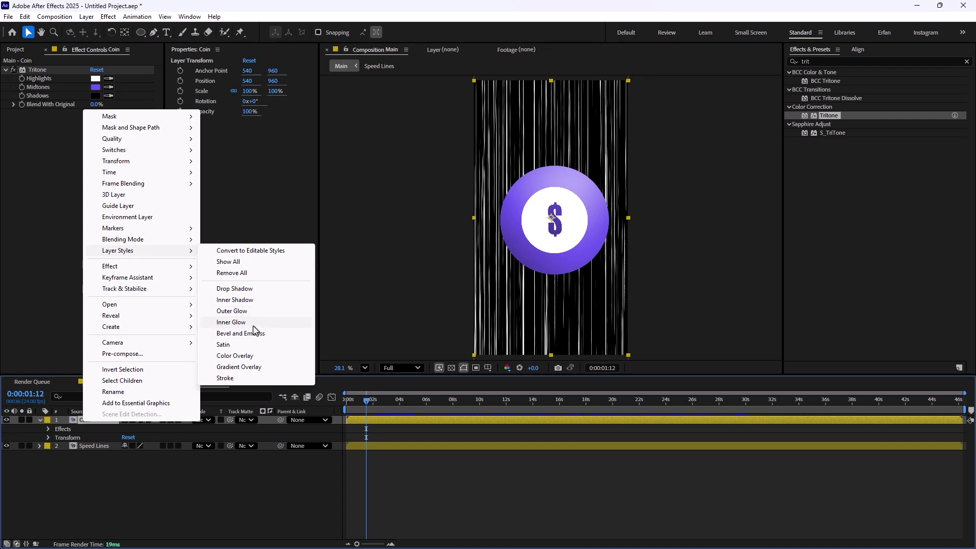
{"action": "left_click", "coordinate": [231, 323]}
{"action": "left_click", "coordinate": [57, 462]}
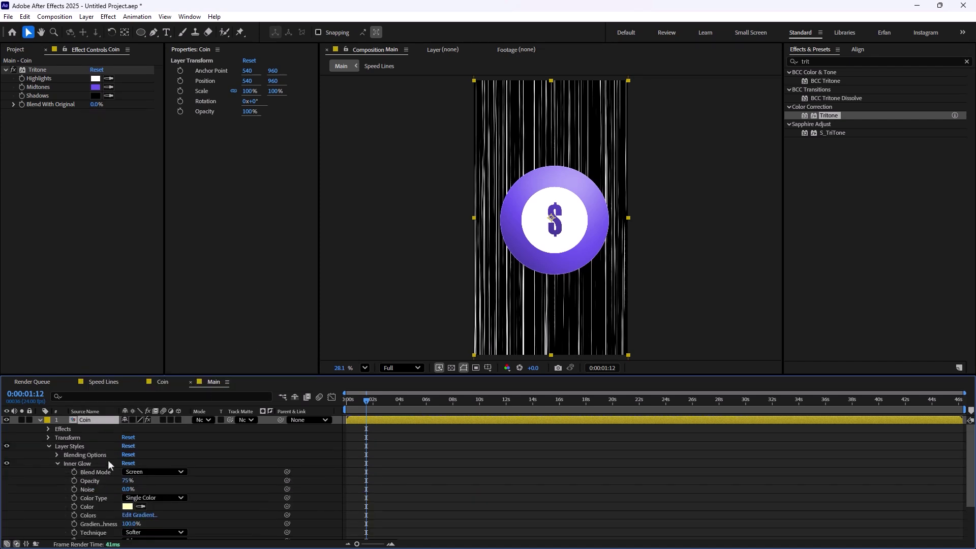
Set the Coin layer's Inner Glow size to 66 and its blend mode to Color Dodge
{"action": "scroll", "coordinate": [108, 459], "scroll_direction": "down", "scroll_amount": 3}
{"action": "left_click_drag", "start_coordinate": [127, 511], "coordinate": [155, 508]}
{"action": "scroll", "coordinate": [155, 463], "scroll_direction": "up", "scroll_amount": 2}
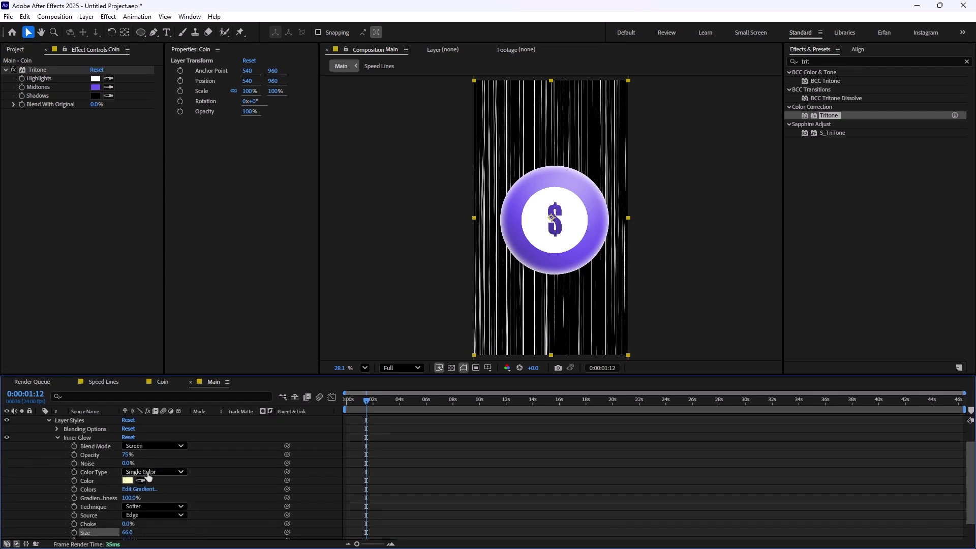
{"action": "left_click", "coordinate": [148, 446]}
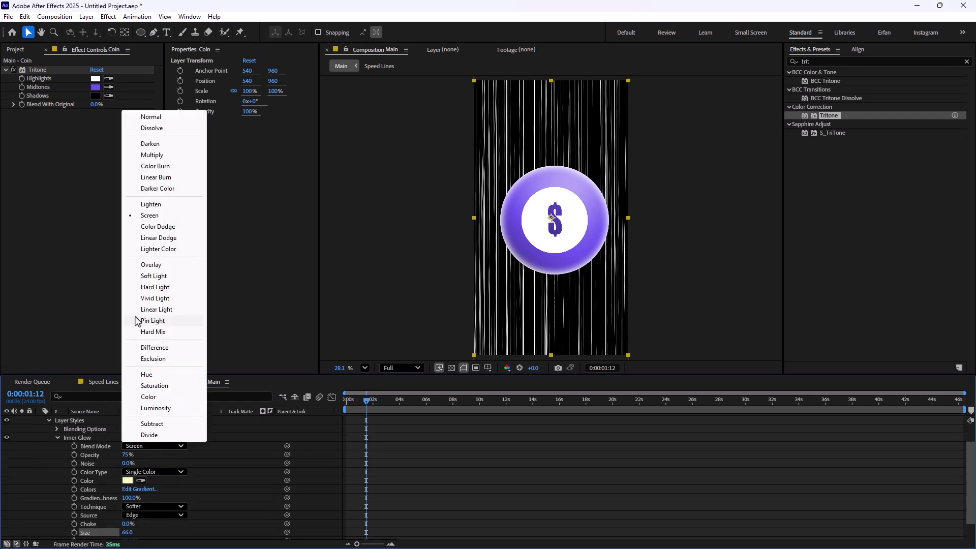
{"action": "left_click", "coordinate": [161, 227]}
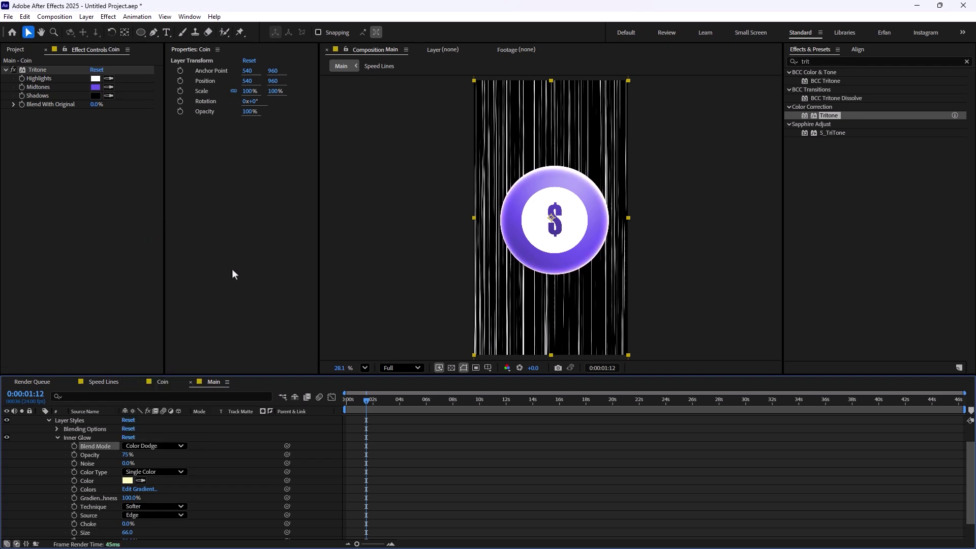
Change the Inner Glow colour to deep blue-violet, 2C049F, and increase the glow's size
{"action": "scroll", "coordinate": [143, 476], "scroll_direction": "down", "scroll_amount": 1}
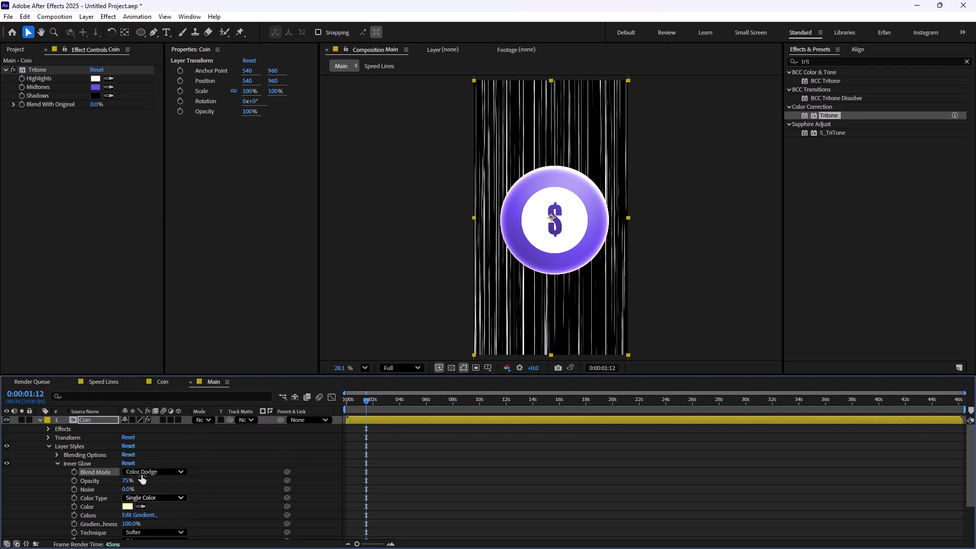
{"action": "left_click", "coordinate": [128, 456]}
{"action": "left_click_drag", "start_coordinate": [502, 205], "coordinate": [600, 275]}
{"action": "left_click", "coordinate": [599, 332]}
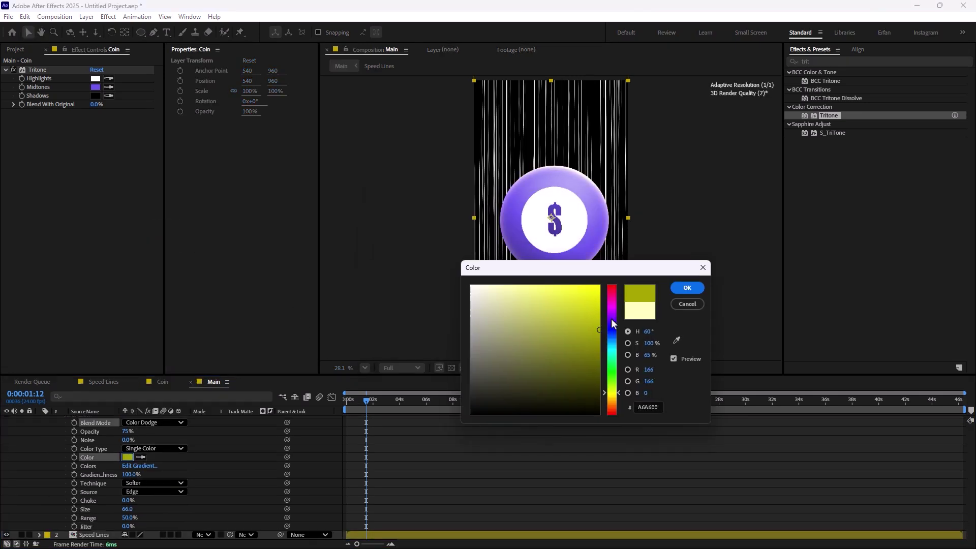
{"action": "left_click_drag", "start_coordinate": [611, 318], "coordinate": [613, 321]}
{"action": "left_click", "coordinate": [596, 334]}
{"action": "left_click", "coordinate": [615, 323]}
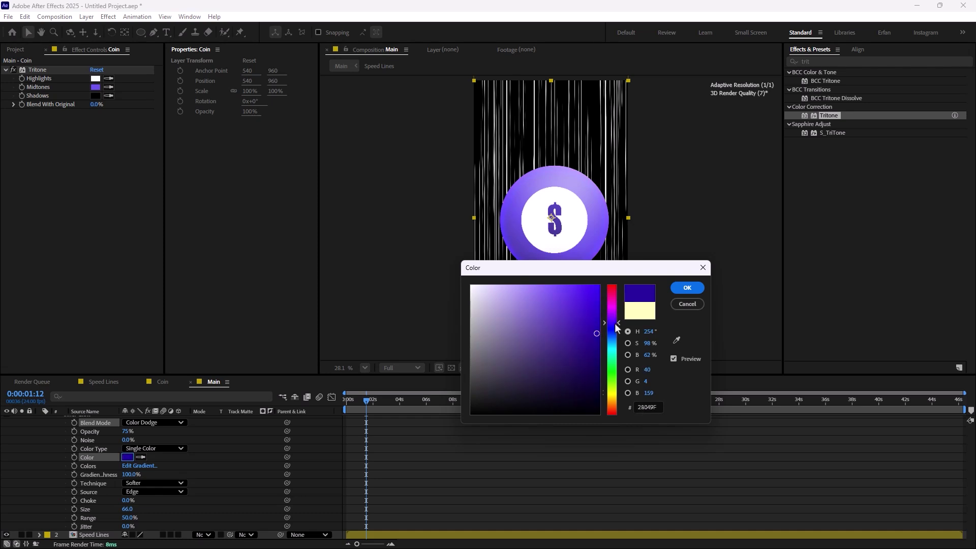
{"action": "left_click", "coordinate": [686, 288]}
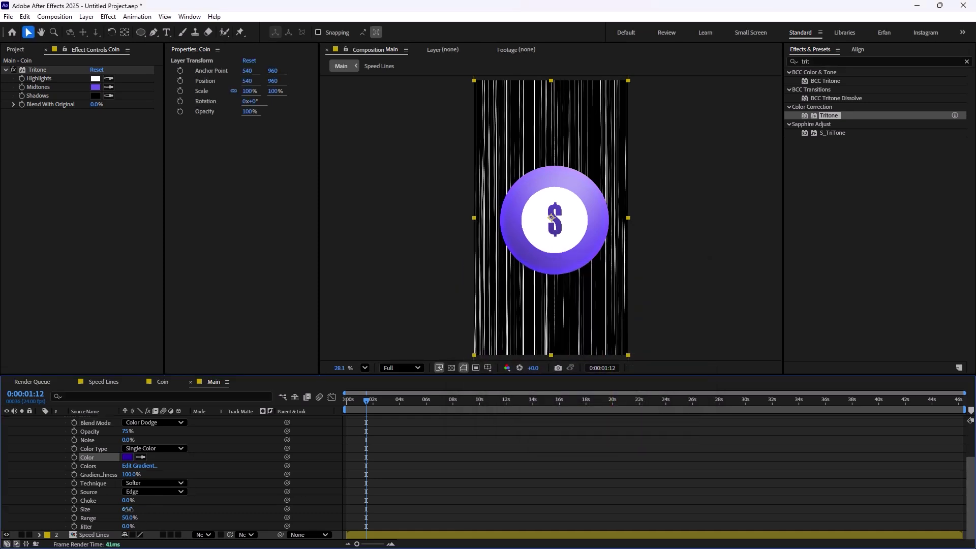
{"action": "left_click_drag", "start_coordinate": [127, 508], "coordinate": [151, 510]}
{"action": "scroll", "coordinate": [135, 484], "scroll_direction": "up", "scroll_amount": 3}
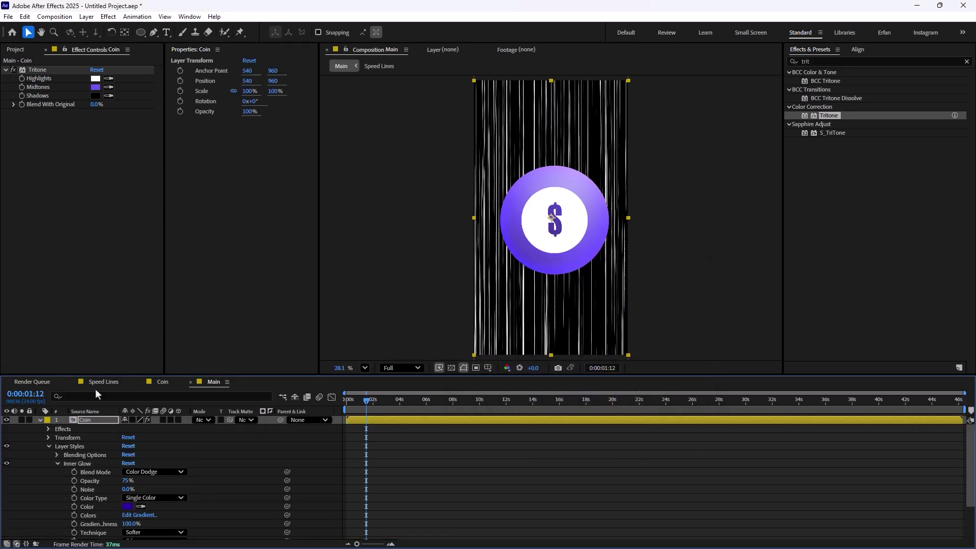
In the Coin composition, keyframe the Base layer's Y Rotation from 0 at 0:00:01:12 to one full revolution at 0:00:05:06
{"action": "left_click", "coordinate": [150, 382]}
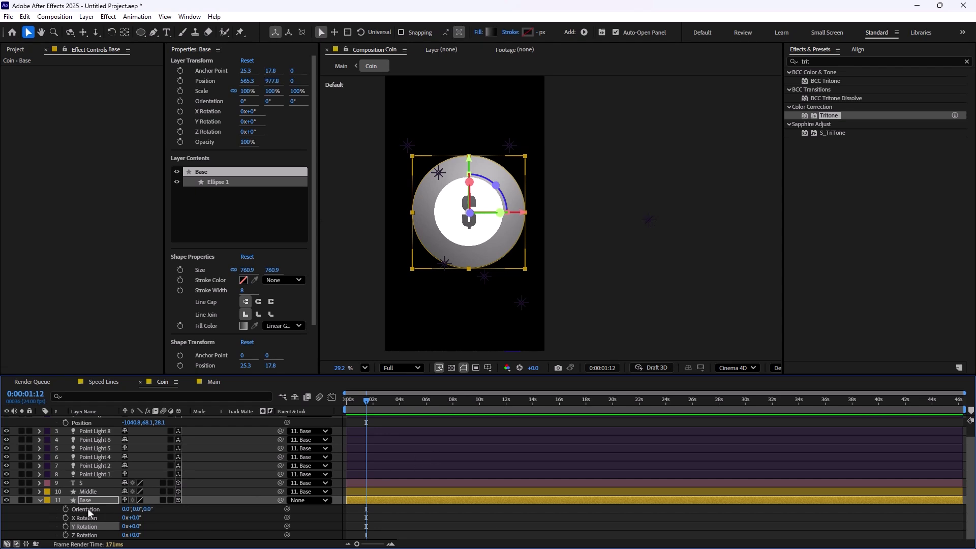
{"action": "left_click", "coordinate": [41, 502]}
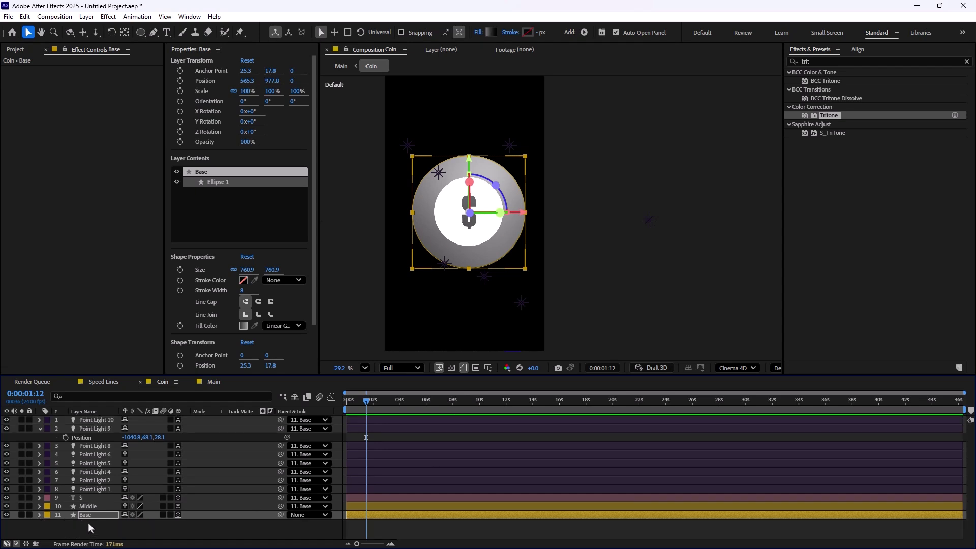
{"action": "key", "text": "r"}
{"action": "left_click", "coordinate": [65, 526]}
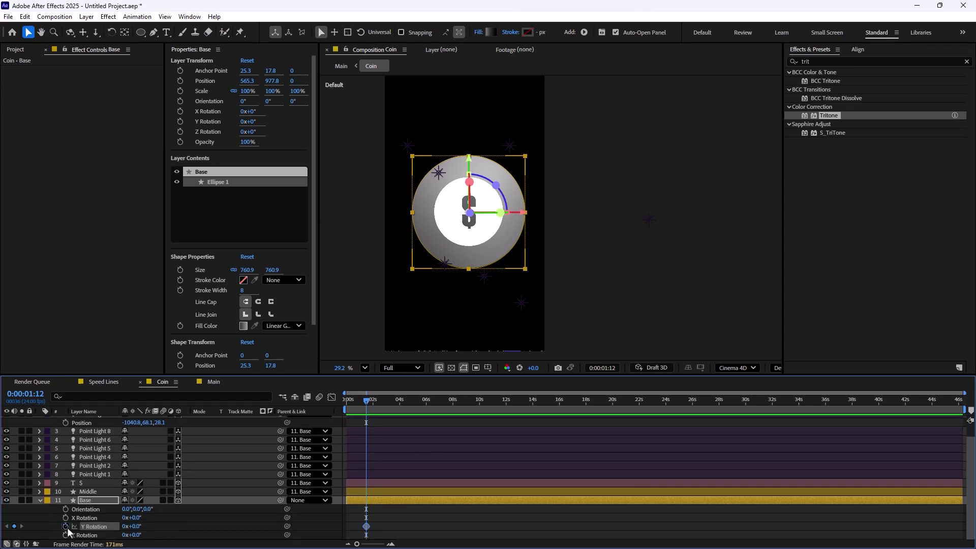
{"action": "key", "text": "space"}
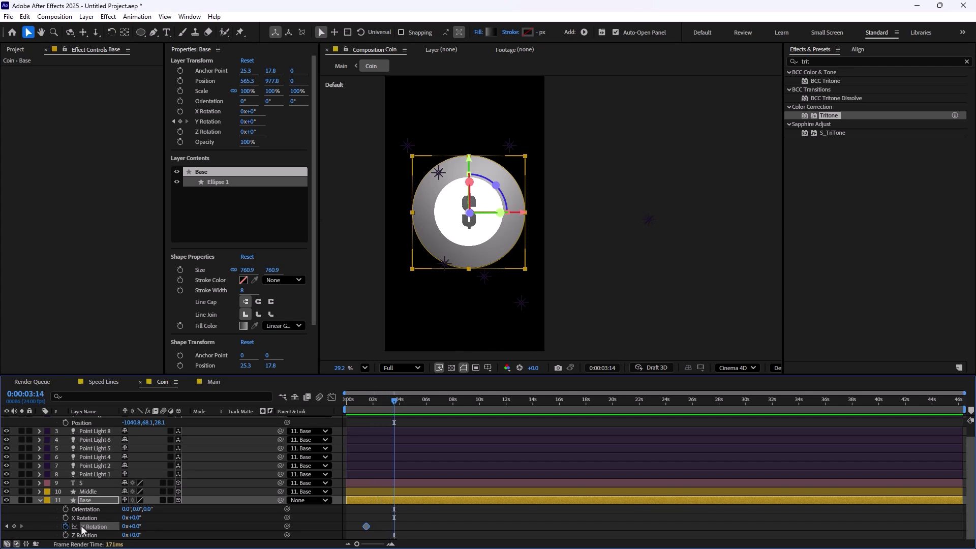
{"action": "key", "text": "space"}
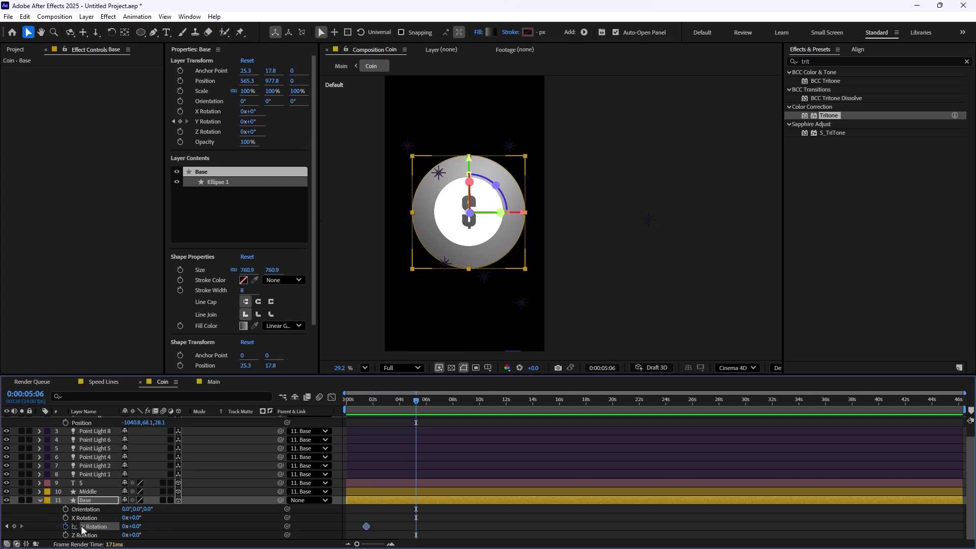
{"action": "left_click", "coordinate": [125, 527]}
{"action": "type", "text": "1"}
{"action": "key", "text": "Return"}
Apply Easy Ease to both of the Base layer's Y Rotation keyframes and play the spin
{"action": "left_click_drag", "start_coordinate": [419, 402], "coordinate": [376, 404]}
{"action": "left_click_drag", "start_coordinate": [446, 514], "coordinate": [342, 529]}
{"action": "key", "text": "F9"}
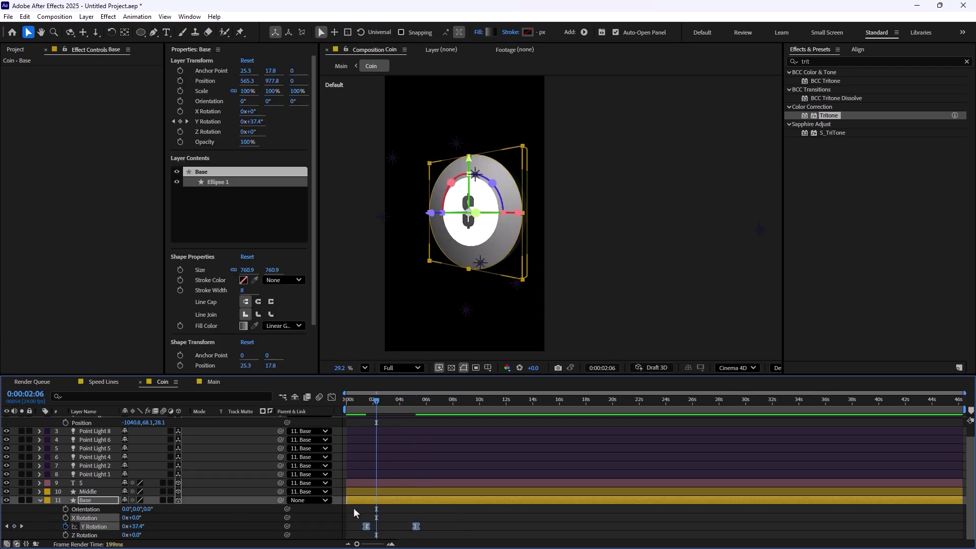
{"action": "key", "text": "space"}
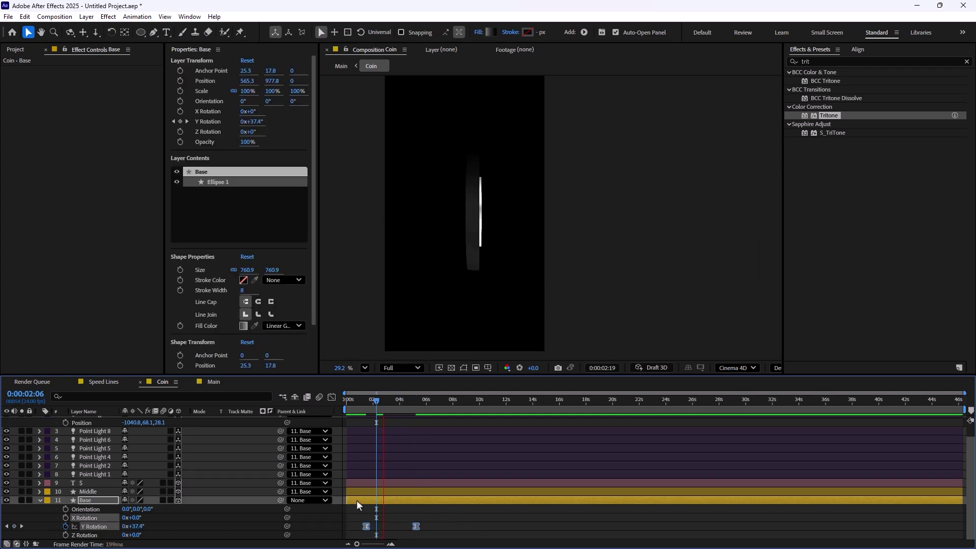
Preview the Main composition and end its work area at about 5 seconds
{"action": "left_click", "coordinate": [103, 381]}
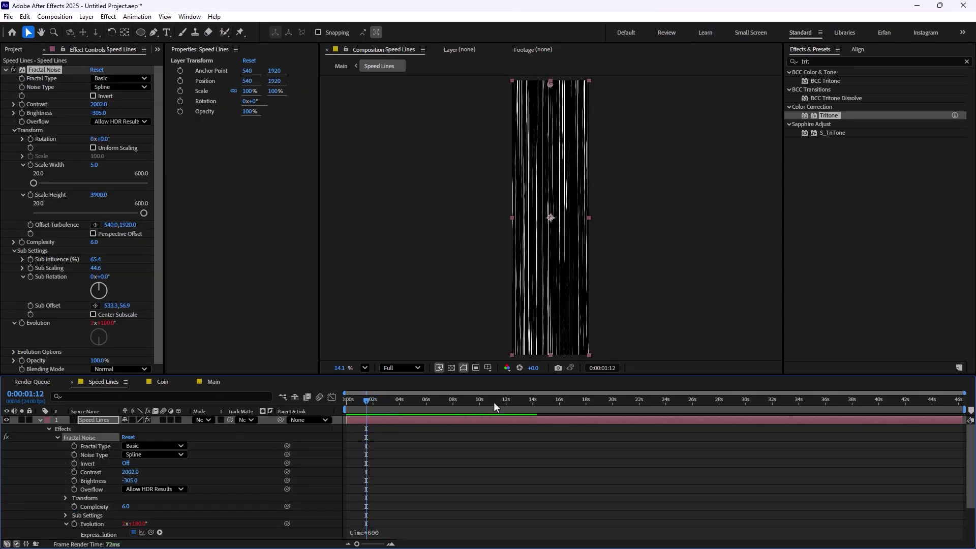
{"action": "left_click", "coordinate": [216, 382]}
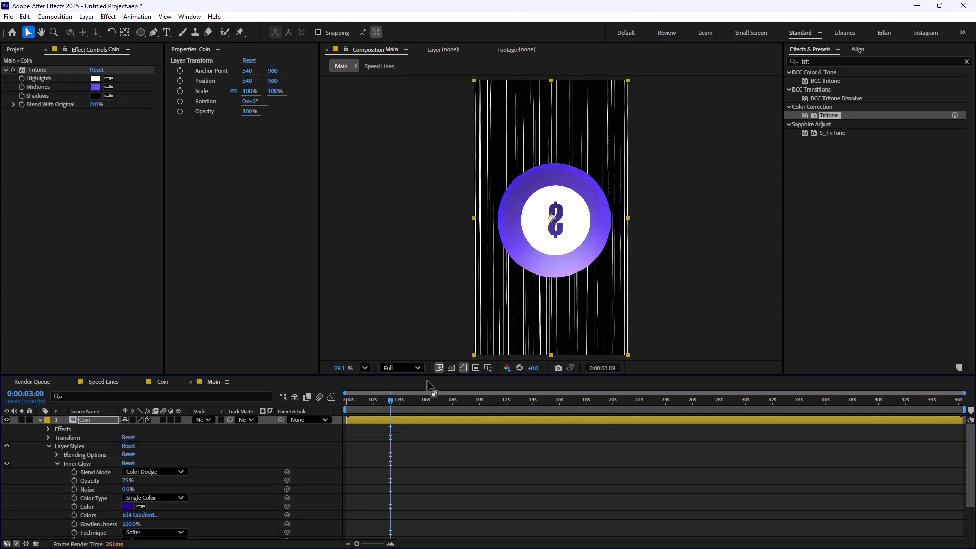
{"action": "left_click_drag", "start_coordinate": [394, 405], "coordinate": [352, 414]}
{"action": "key", "text": "space"}
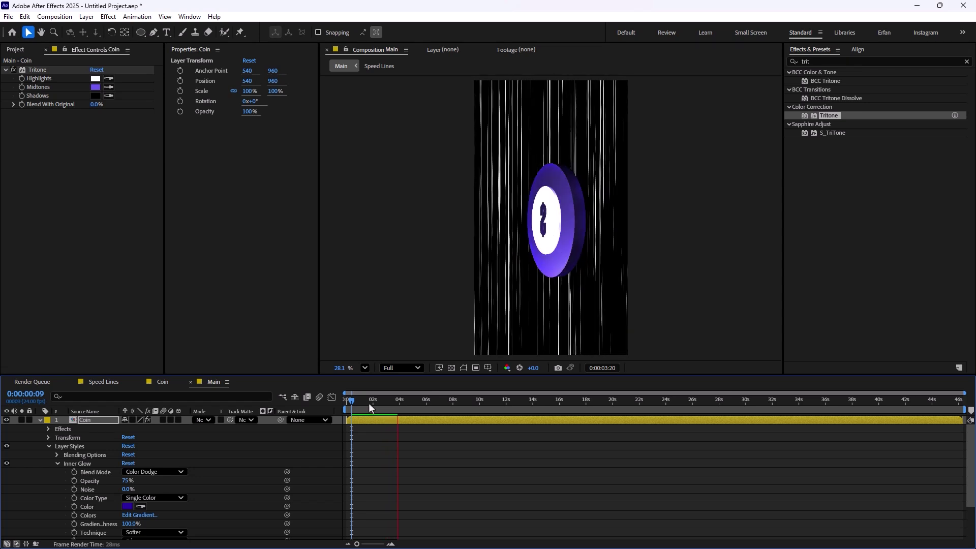
{"action": "key", "text": "space"}
{"action": "key", "text": "n"}
{"action": "key", "text": "Home"}
{"action": "key", "text": "space"}
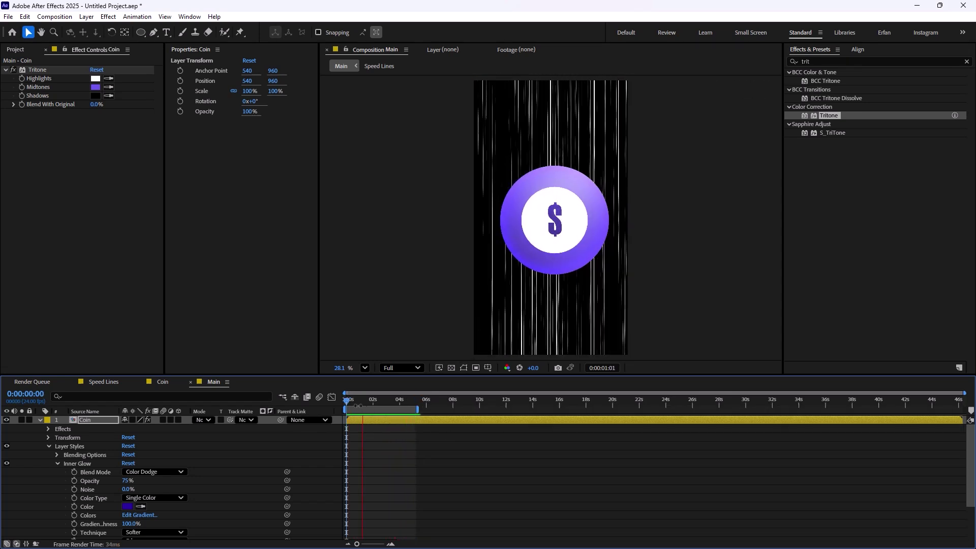
Move the Base layer's second Y Rotation keyframe earlier, to about 3 seconds, and play the shortened spin
{"action": "left_click_drag", "start_coordinate": [418, 406], "coordinate": [399, 407]}
{"action": "left_click_drag", "start_coordinate": [415, 526], "coordinate": [384, 532]}
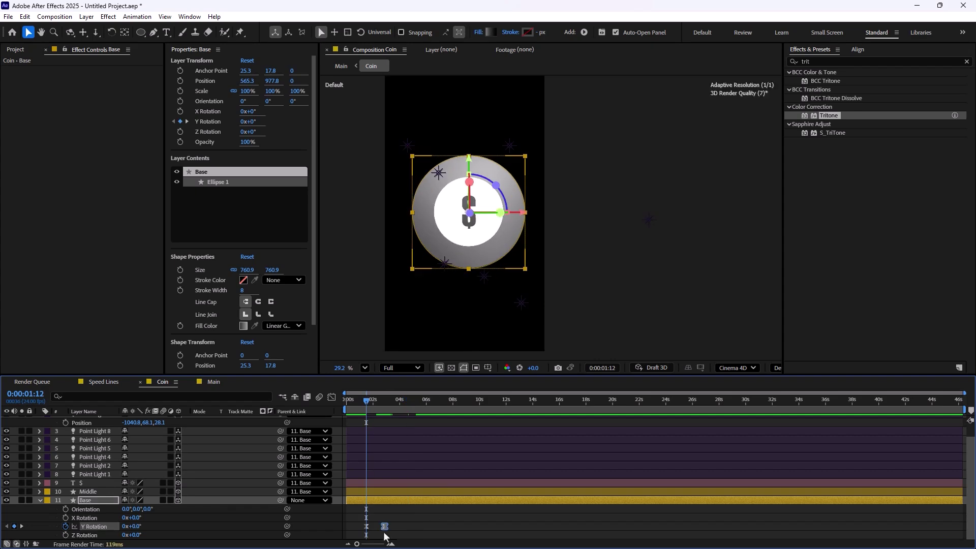
{"action": "left_click", "coordinate": [398, 525]}
{"action": "key", "text": "space"}
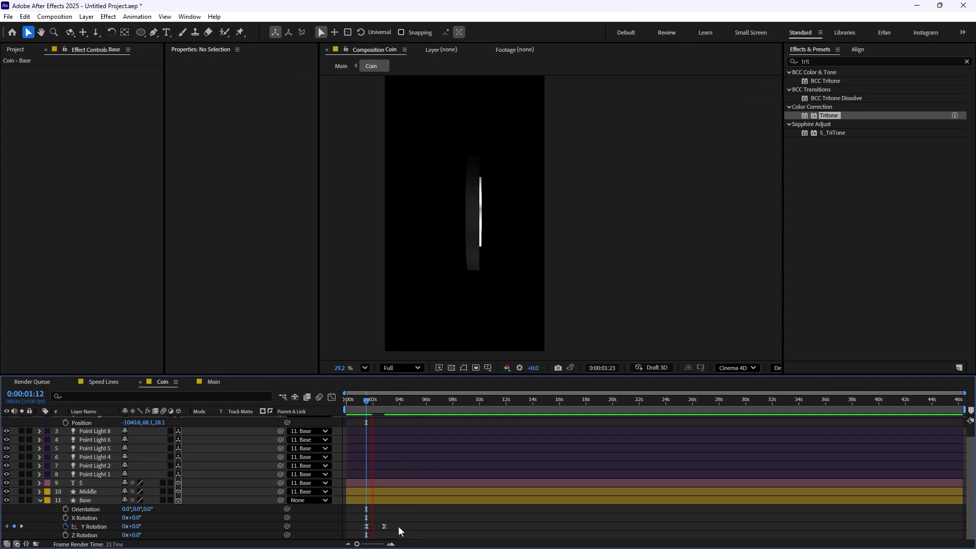
Preview the Main composition to check the coin's shortened spin over the speed lines
{"action": "left_click", "coordinate": [213, 381]}
{"action": "left_click_drag", "start_coordinate": [386, 402], "coordinate": [357, 405]}
{"action": "key", "text": "space"}
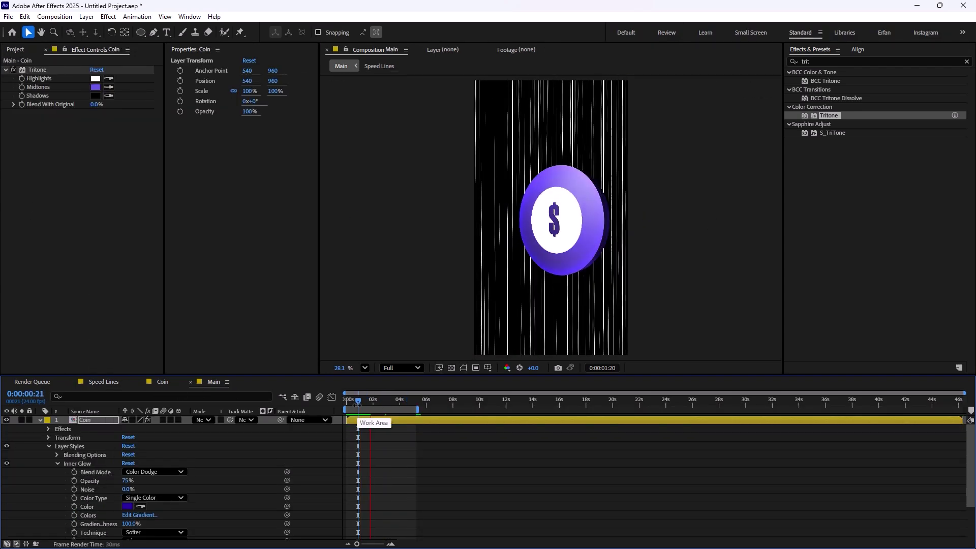
{"action": "key", "text": "space"}
{"action": "left_click", "coordinate": [369, 403]}
{"action": "key", "text": "space"}
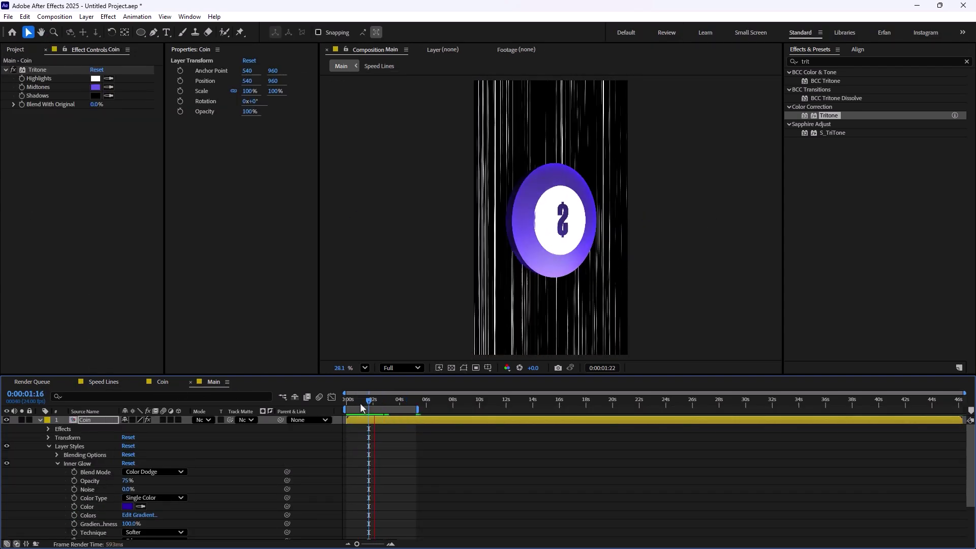
At 0:00:03:03, find the Deep Glow 2 effect and apply it to the Coin layer
{"action": "left_click_drag", "start_coordinate": [359, 404], "coordinate": [388, 402]}
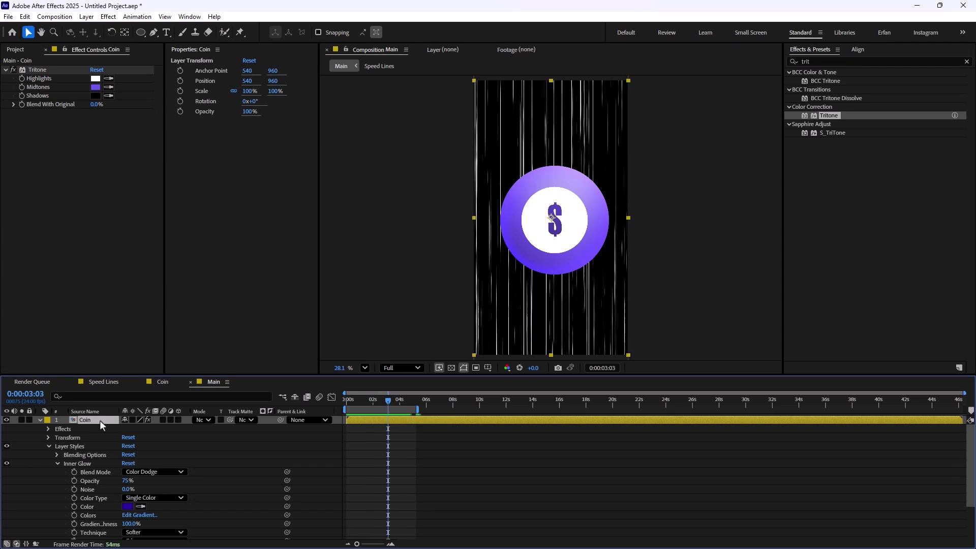
{"action": "key", "text": "ctrl+f"}
{"action": "type", "text": "dee"}
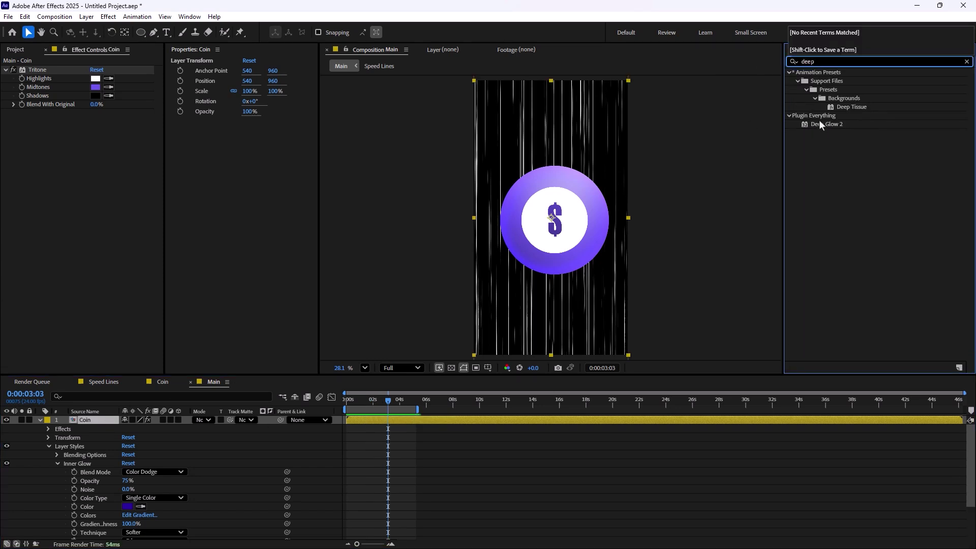
{"action": "type", "text": "p"}
{"action": "left_click_drag", "start_coordinate": [822, 122], "coordinate": [74, 188]}
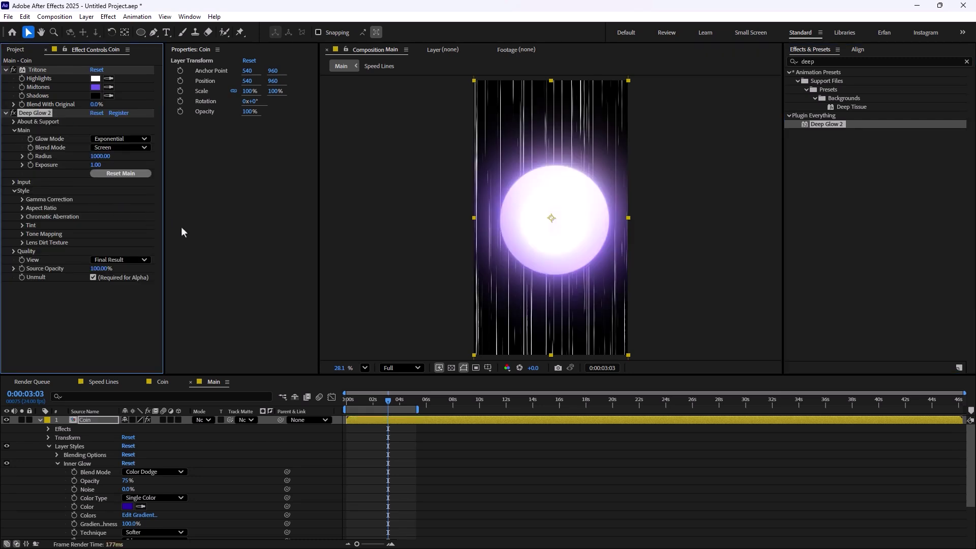
Set the Deep Glow 2 radius to 400 and its exposure to 0.01
{"action": "left_click", "coordinate": [100, 156]}
{"action": "type", "text": "400"}
{"action": "key", "text": "Return"}
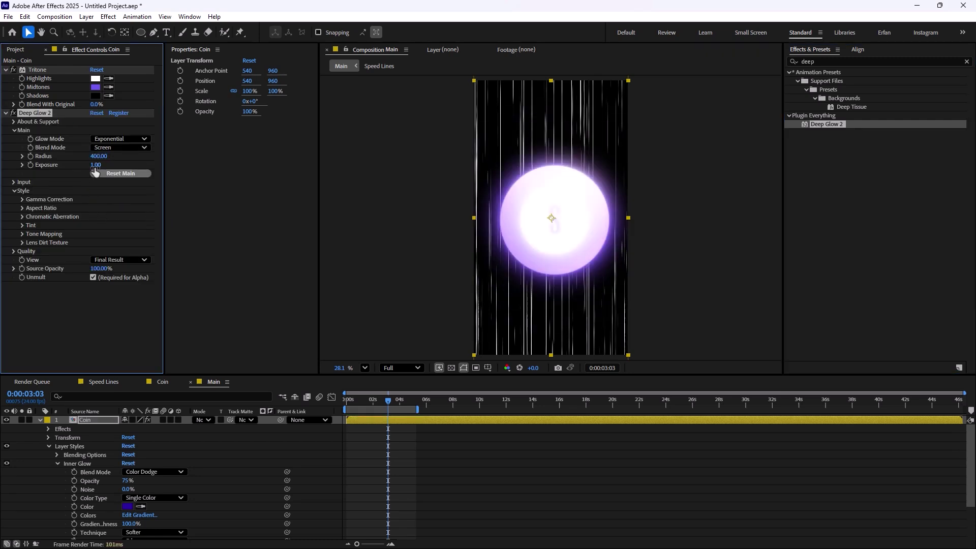
{"action": "left_click", "coordinate": [96, 165]}
{"action": "type", "text": "0"}
{"action": "key", "text": "Return"}
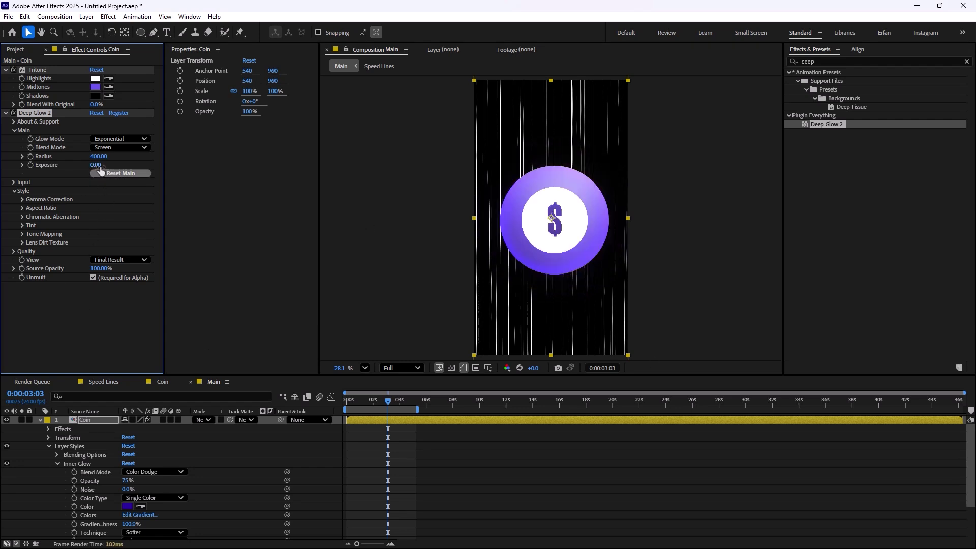
{"action": "left_click_drag", "start_coordinate": [96, 165], "coordinate": [104, 167]}
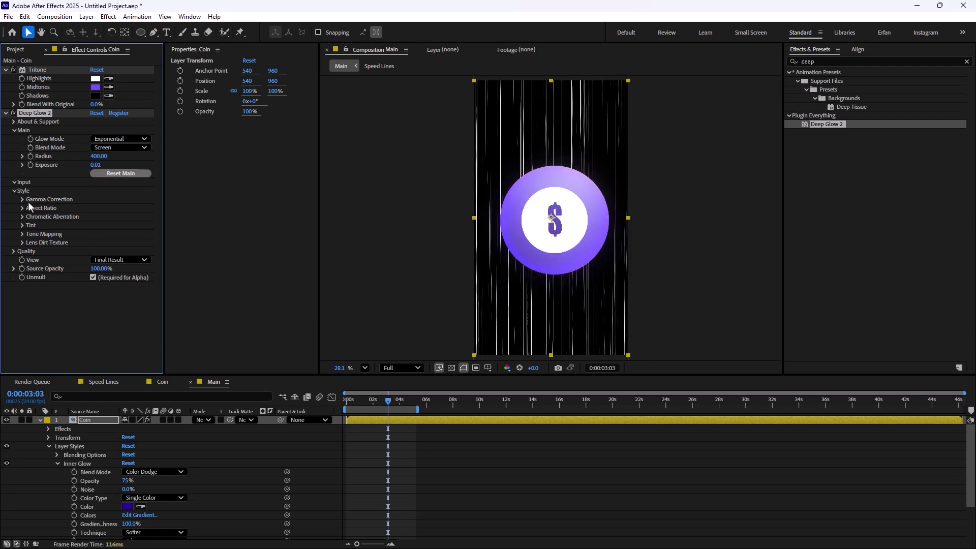
Expand the Deep Glow 2 input settings and set the threshold to 104%
{"action": "left_click", "coordinate": [15, 182]}
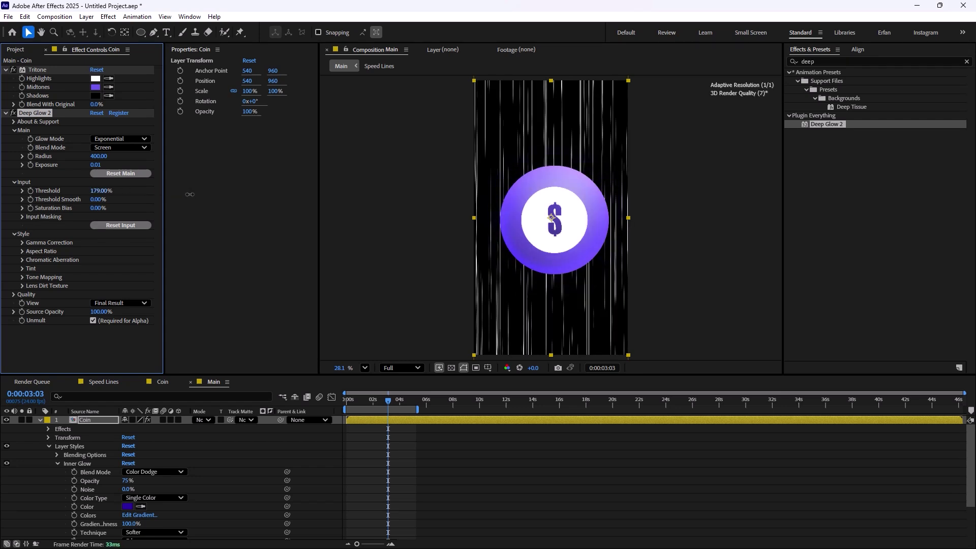
{"action": "left_click_drag", "start_coordinate": [190, 194], "coordinate": [156, 199]}
{"action": "scroll", "coordinate": [498, 254], "scroll_direction": "down", "scroll_amount": 2}
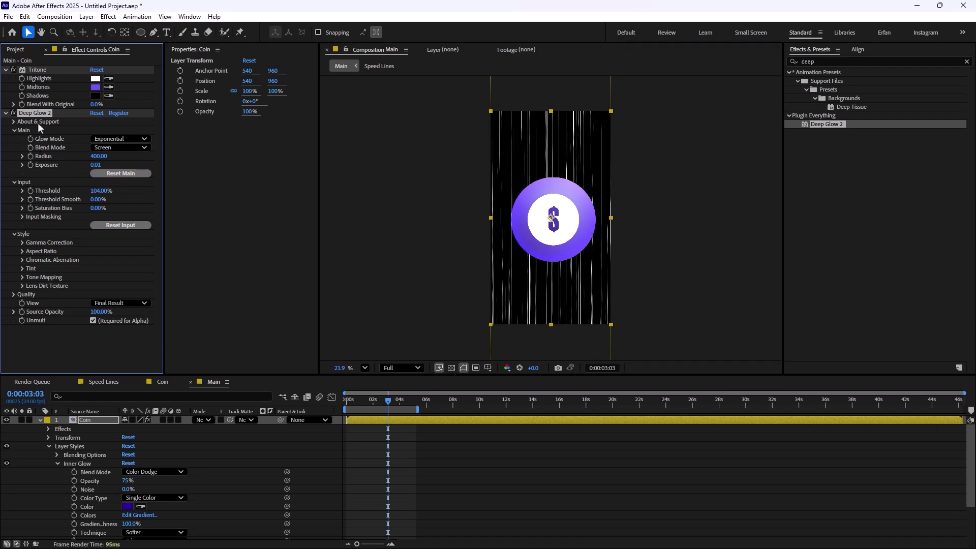
Find the Stylize Glow effect, apply it to the Coin layer, and turn off Deep Glow 2
{"action": "left_click_drag", "start_coordinate": [830, 61], "coordinate": [664, 99]}
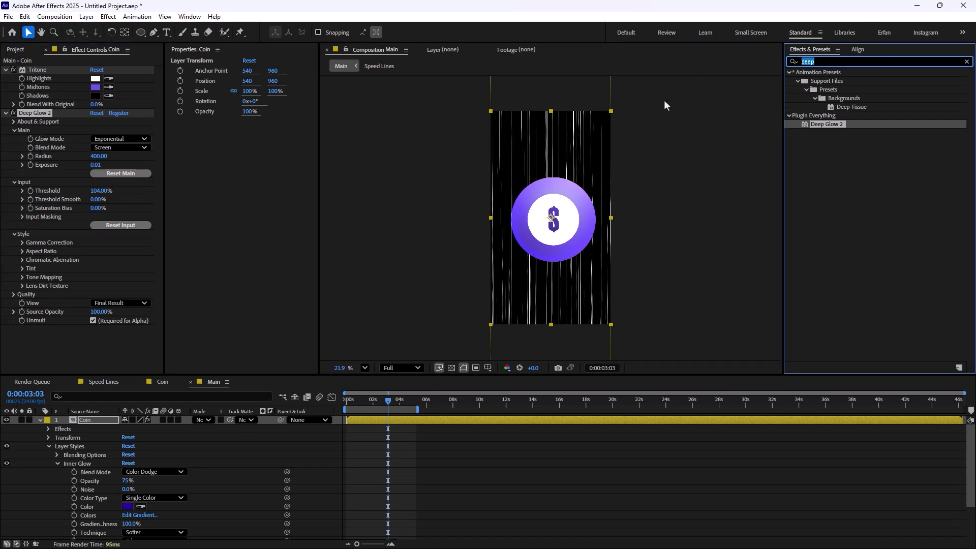
{"action": "type", "text": "glow"}
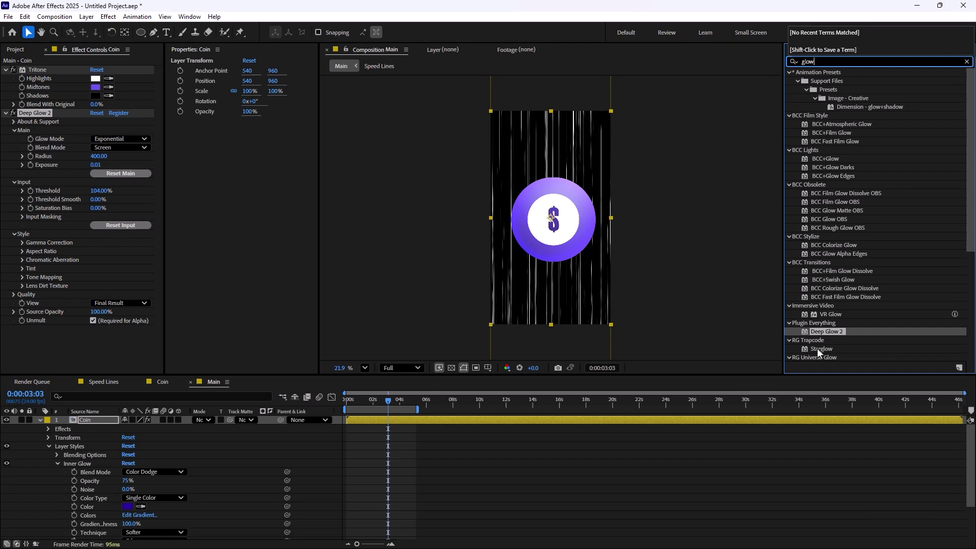
{"action": "scroll", "coordinate": [823, 341], "scroll_direction": "down", "scroll_amount": 4}
{"action": "left_click_drag", "start_coordinate": [826, 357], "coordinate": [63, 331]}
{"action": "scroll", "coordinate": [14, 176], "scroll_direction": "up", "scroll_amount": 1}
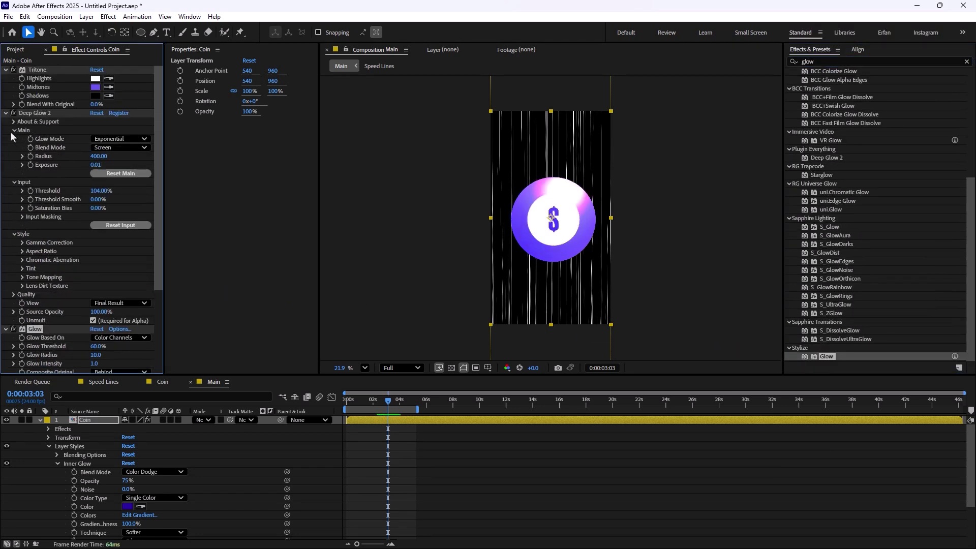
{"action": "left_click", "coordinate": [13, 113]}
Set the Coin's Glow effect to a radius of 422 and an intensity of 0.2
{"action": "scroll", "coordinate": [61, 333], "scroll_direction": "down", "scroll_amount": 3}
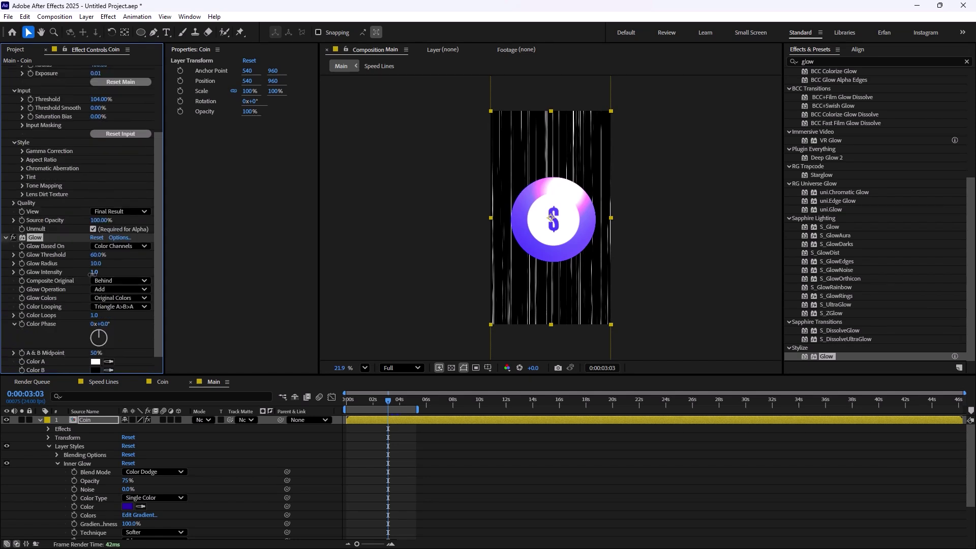
{"action": "left_click_drag", "start_coordinate": [92, 273], "coordinate": [310, 270]}
{"action": "left_click", "coordinate": [3, 223]}
{"action": "scroll", "coordinate": [72, 269], "scroll_direction": "down", "scroll_amount": 3}
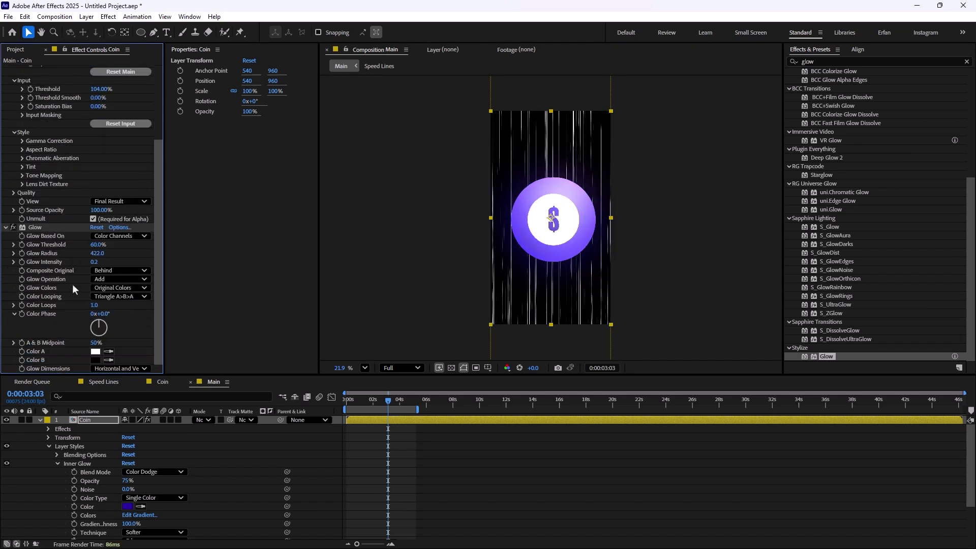
Remove the Glow effect from the Coin layer and turn Deep Glow 2 back on
{"action": "scroll", "coordinate": [68, 303], "scroll_direction": "up", "scroll_amount": 3}
{"action": "left_click", "coordinate": [40, 111]}
{"action": "scroll", "coordinate": [78, 199], "scroll_direction": "down", "scroll_amount": 5}
{"action": "scroll", "coordinate": [45, 232], "scroll_direction": "up", "scroll_amount": 5}
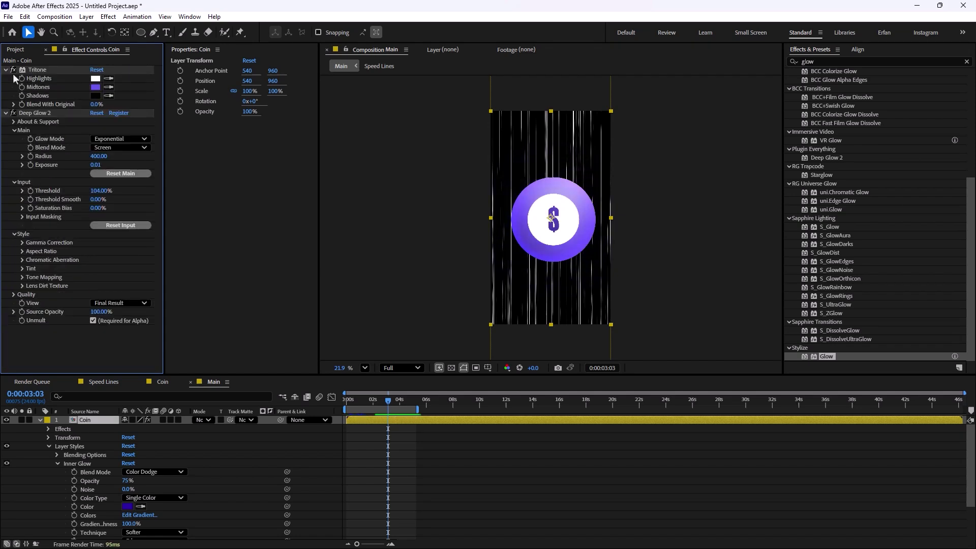
Replace the Coin layer's Tritone with the Colorama effect and place Colorama above Deep Glow 2
{"action": "key", "text": "Delete"}
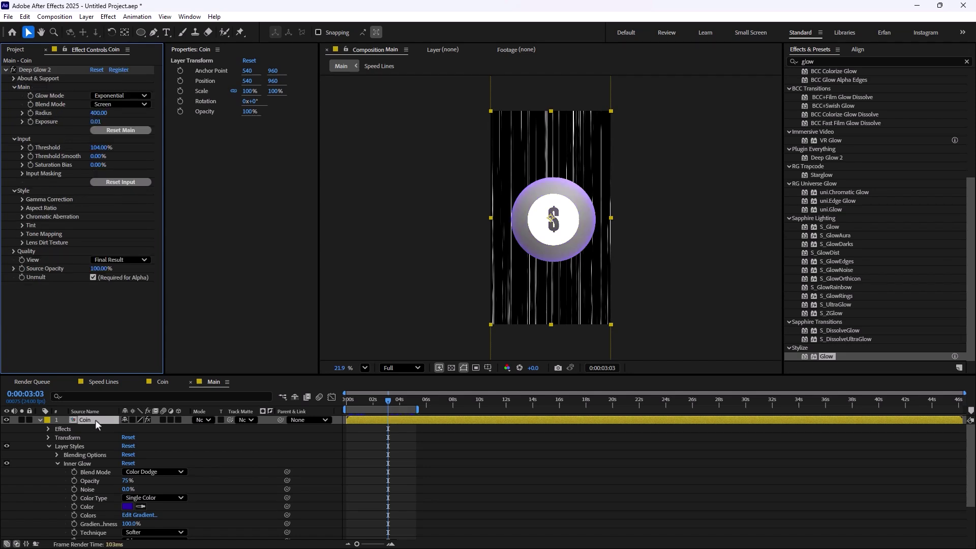
{"action": "left_click", "coordinate": [95, 421]}
{"action": "left_click", "coordinate": [828, 61]}
{"action": "type", "text": "color"}
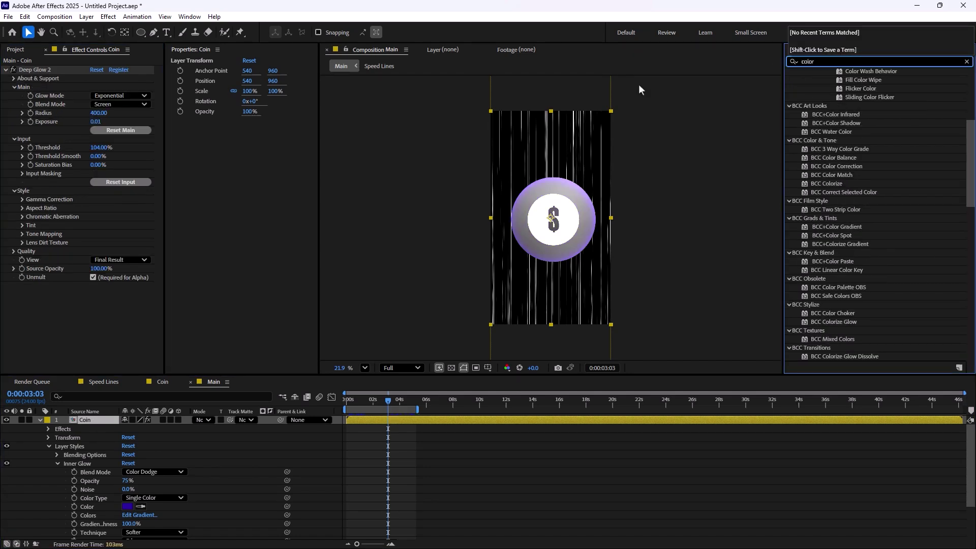
{"action": "left_click_drag", "start_coordinate": [824, 330], "coordinate": [105, 419]}
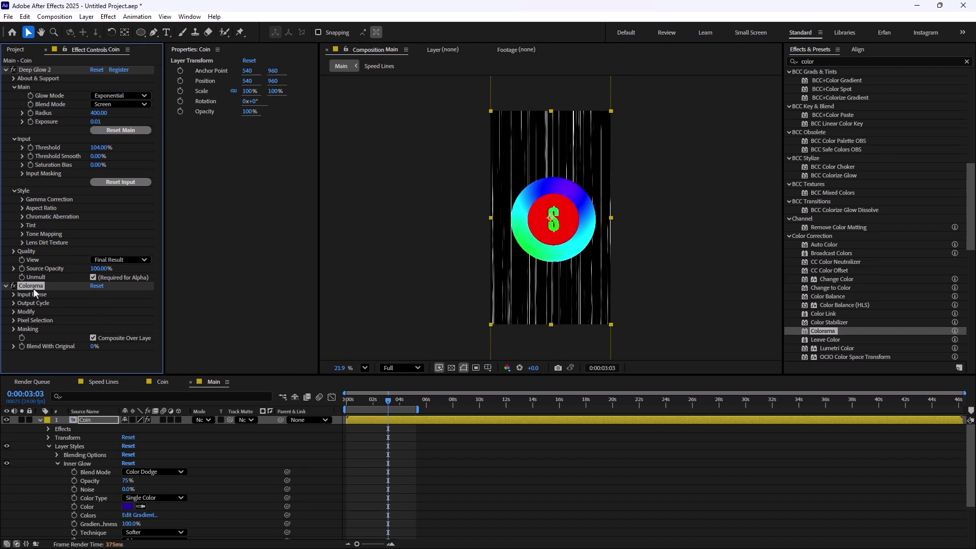
{"action": "left_click_drag", "start_coordinate": [32, 287], "coordinate": [41, 69]}
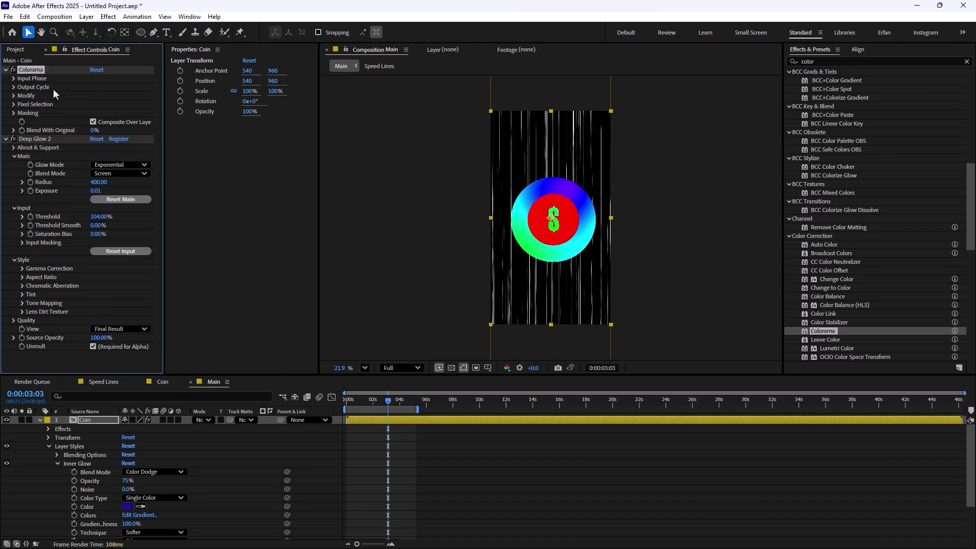
Try the Clay, Ramp Red, RGB and Solarize Green preset palettes in Colorama's output cycle on the coin
{"action": "left_click", "coordinate": [14, 87]}
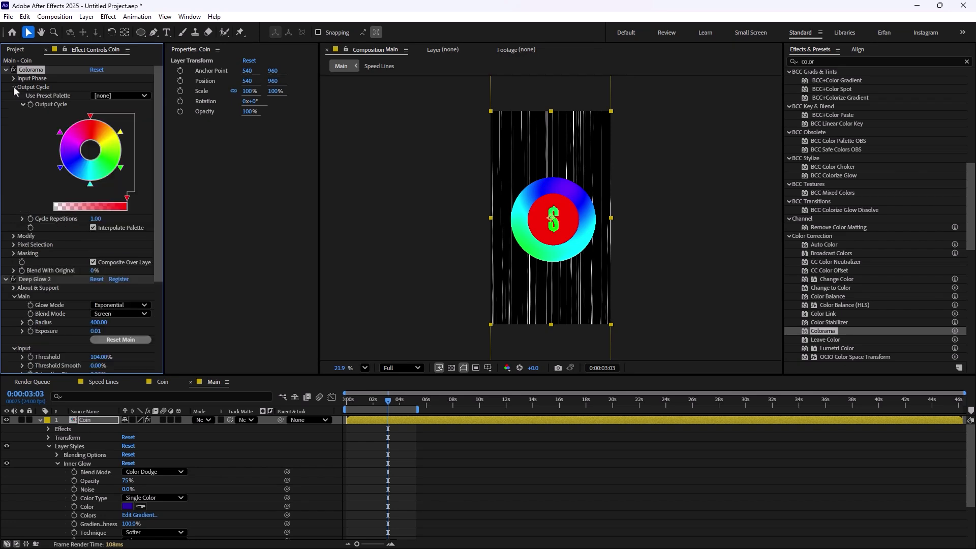
{"action": "left_click", "coordinate": [101, 95]}
{"action": "left_click", "coordinate": [138, 269]}
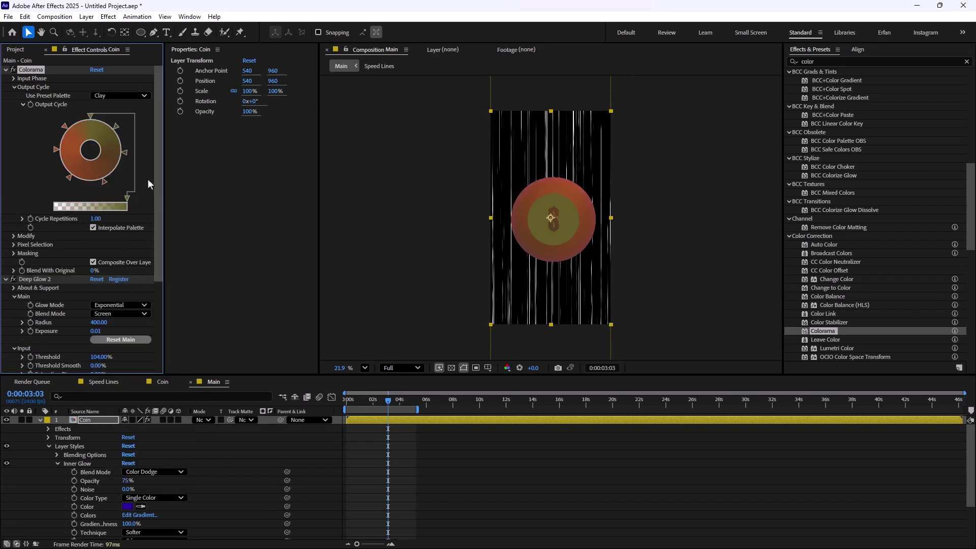
{"action": "left_click", "coordinate": [115, 96]}
{"action": "left_click", "coordinate": [130, 143]}
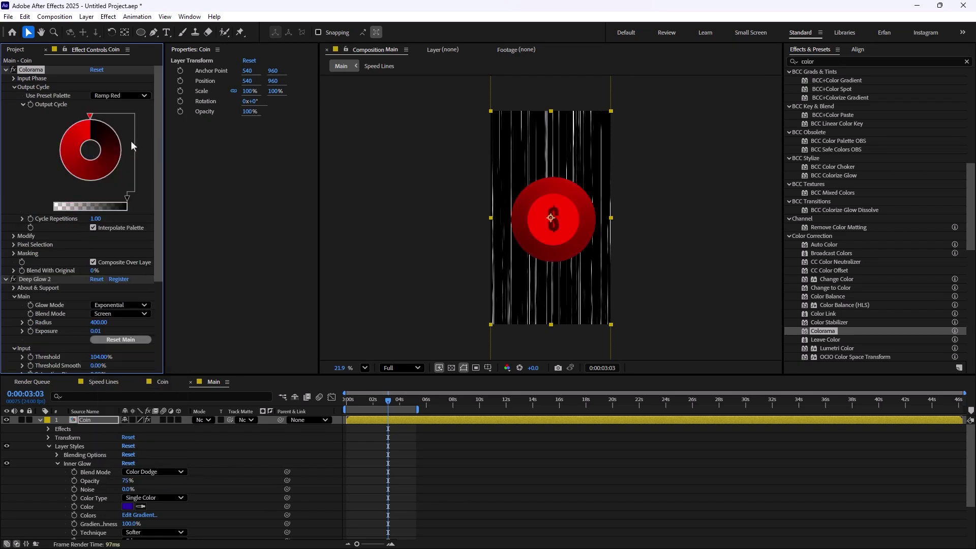
{"action": "left_click", "coordinate": [127, 97]}
{"action": "left_click", "coordinate": [122, 196]}
{"action": "left_click", "coordinate": [132, 95]}
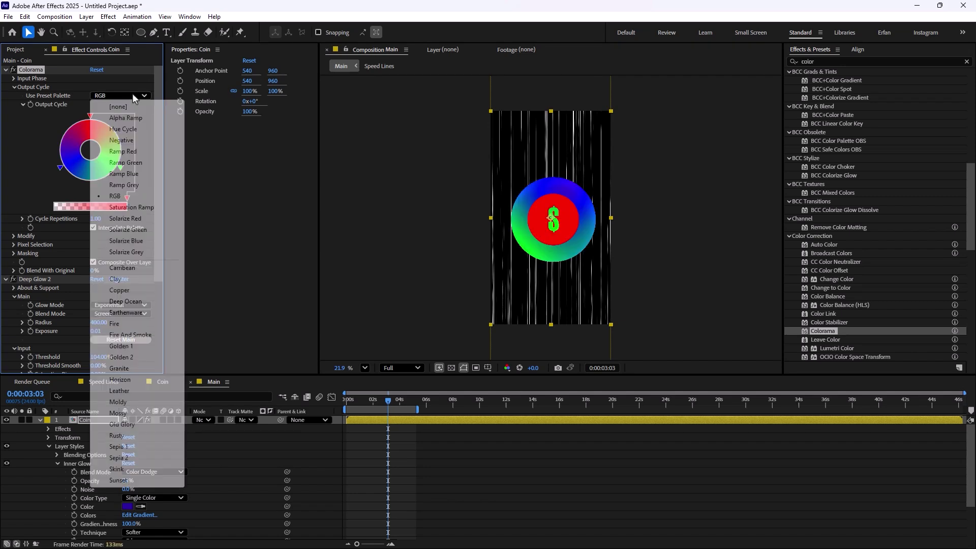
{"action": "left_click", "coordinate": [127, 229]}
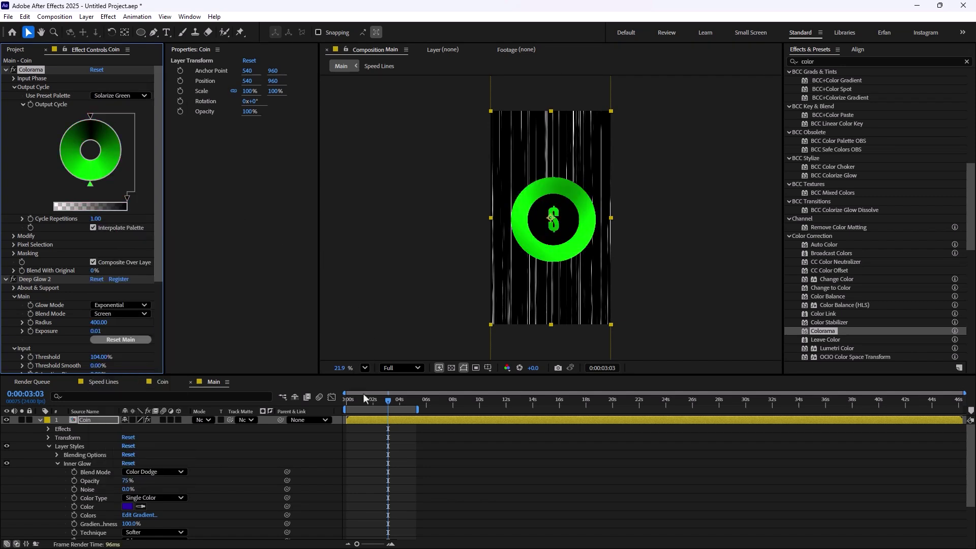
{"action": "mouse_move", "coordinate": [388, 403]}
{"action": "left_mouse_down"}
{"action": "mouse_move", "coordinate": [355, 412]}
{"action": "mouse_move", "coordinate": [389, 413]}
{"action": "left_mouse_up"}
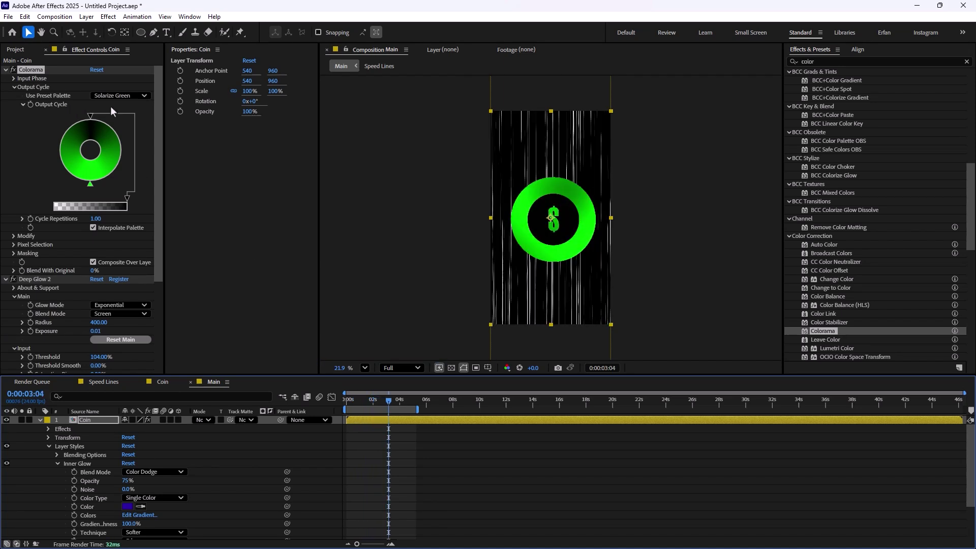
Try the Golden 2, Solarize Red, Horizon and Moldy preset palettes in Colorama on the coin
{"action": "left_click", "coordinate": [121, 96]}
{"action": "left_click", "coordinate": [121, 356]}
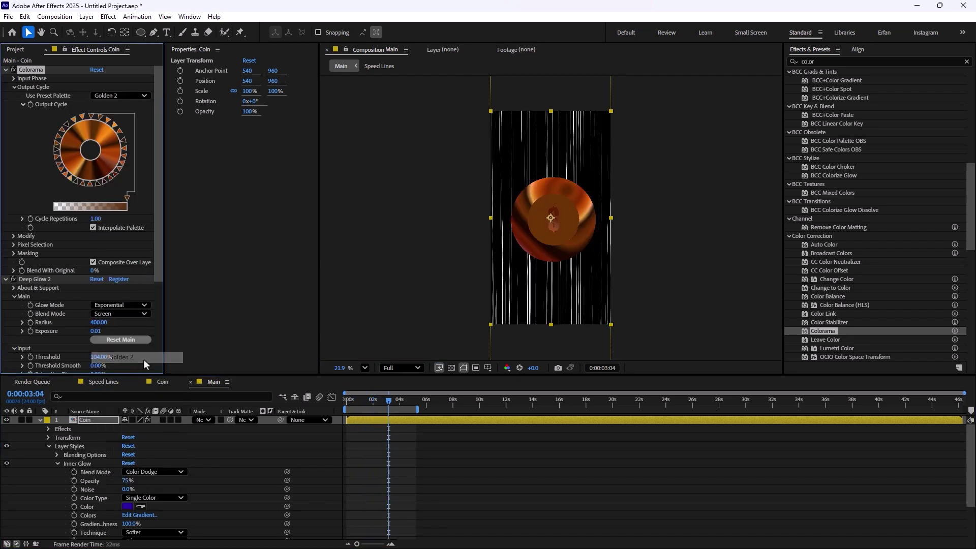
{"action": "left_click", "coordinate": [96, 95]}
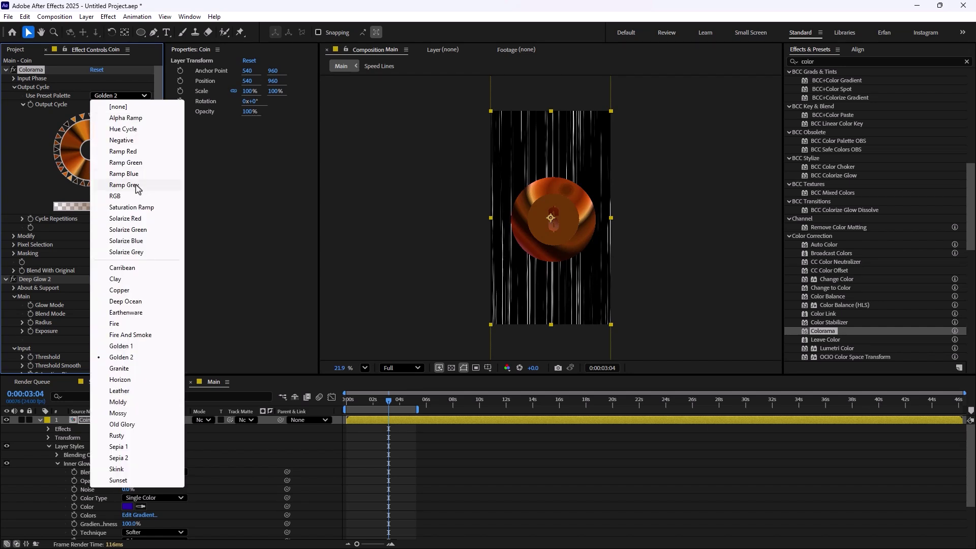
{"action": "left_click", "coordinate": [135, 218]}
{"action": "left_click", "coordinate": [114, 98]}
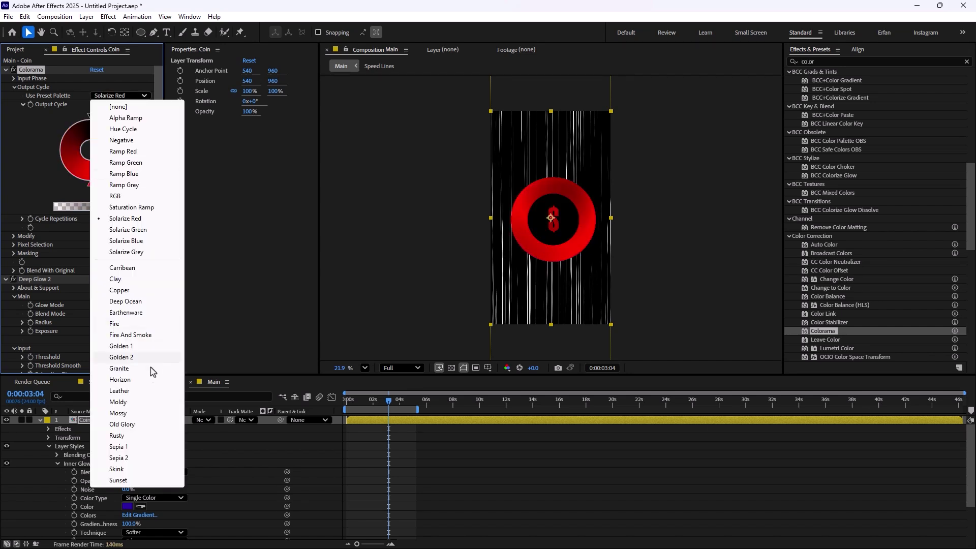
{"action": "left_click", "coordinate": [138, 390]}
{"action": "mouse_move", "coordinate": [389, 400]}
{"action": "left_mouse_down"}
{"action": "mouse_move", "coordinate": [362, 411]}
{"action": "mouse_move", "coordinate": [386, 413]}
{"action": "left_mouse_up"}
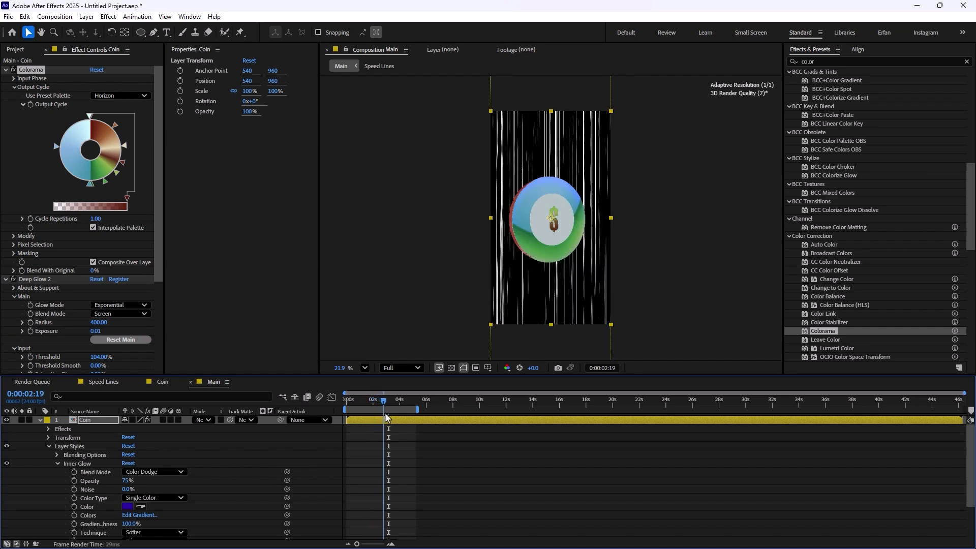
{"action": "left_click", "coordinate": [121, 95]}
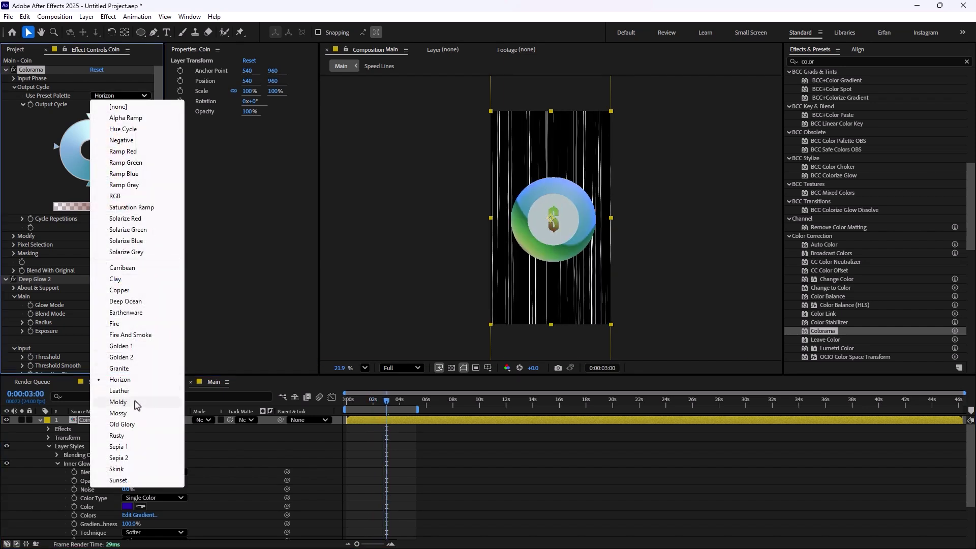
{"action": "left_click", "coordinate": [118, 402]}
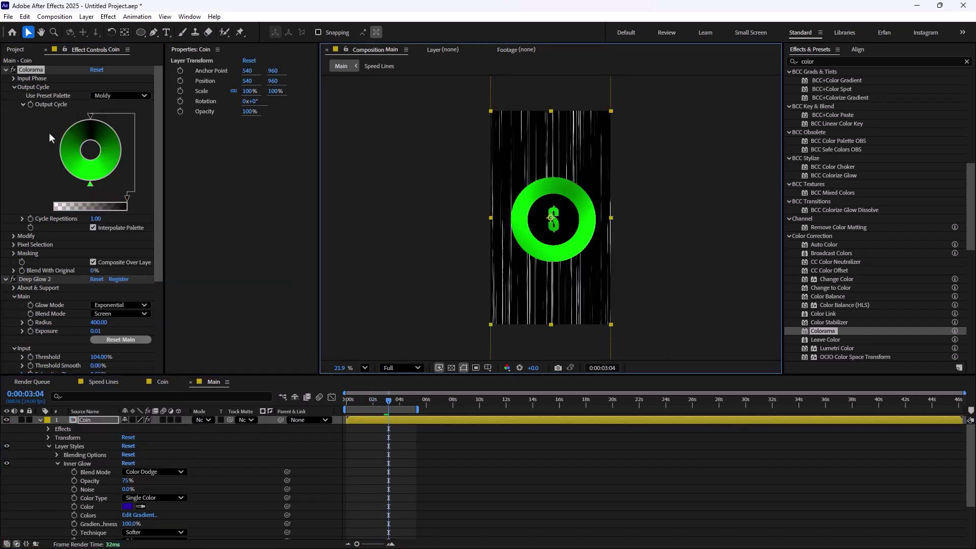
Undo the Colorama changes and restore the Tritone effect on the Coin layer
{"action": "key", "text": "ctrl+z"}
{"action": "key", "text": "ctrl+z"}
{"action": "key", "text": "ctrl+z"}
{"action": "key", "text": "ctrl+z"}
{"action": "key", "text": "ctrl+z"}
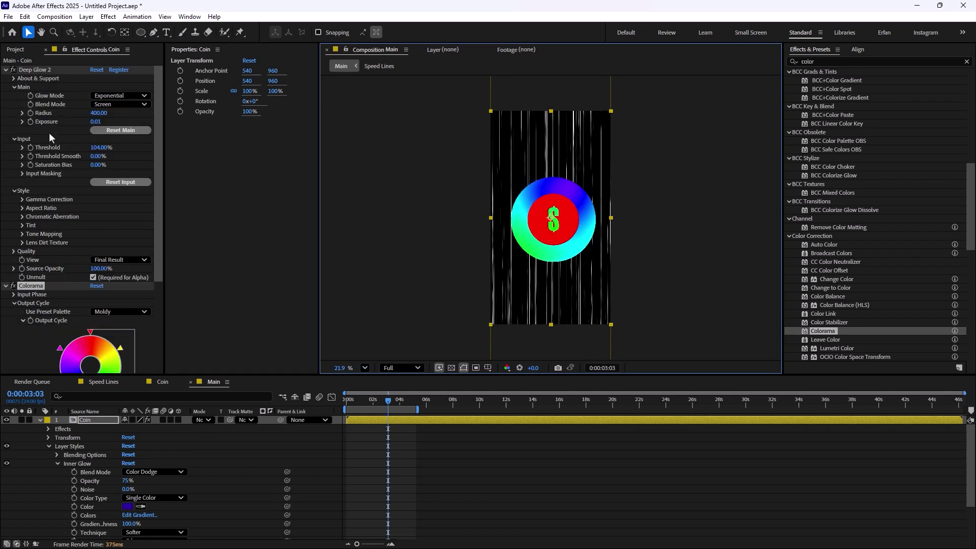
{"action": "key", "text": "ctrl+z"}
{"action": "key", "text": "ctrl+z"}
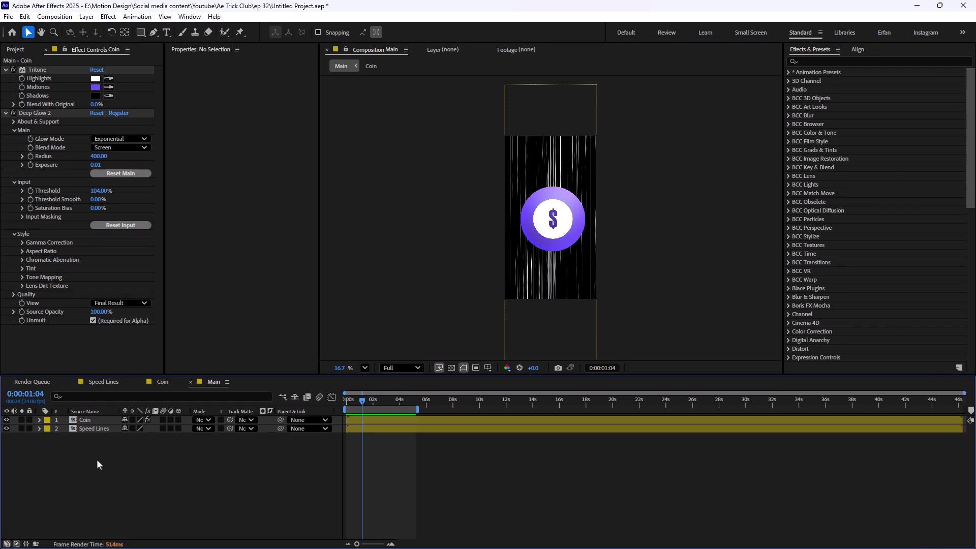
Open the Coin composition, set Point Light 1's colour to red, and check the coin in the Main composition
{"action": "double_click", "coordinate": [85, 420]}
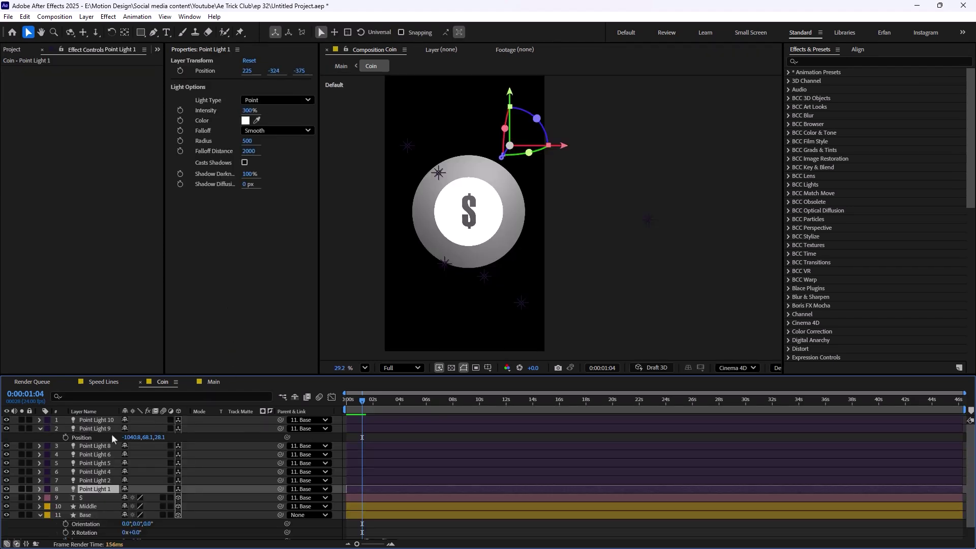
{"action": "left_click", "coordinate": [246, 121]}
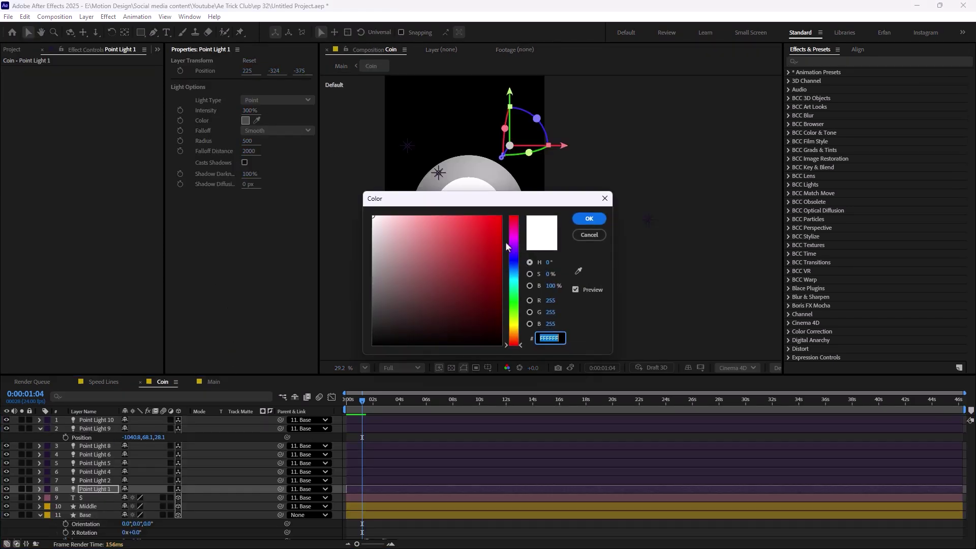
{"action": "left_click", "coordinate": [488, 225]}
{"action": "left_click_drag", "start_coordinate": [506, 202], "coordinate": [617, 237]}
{"action": "left_click", "coordinate": [701, 254]}
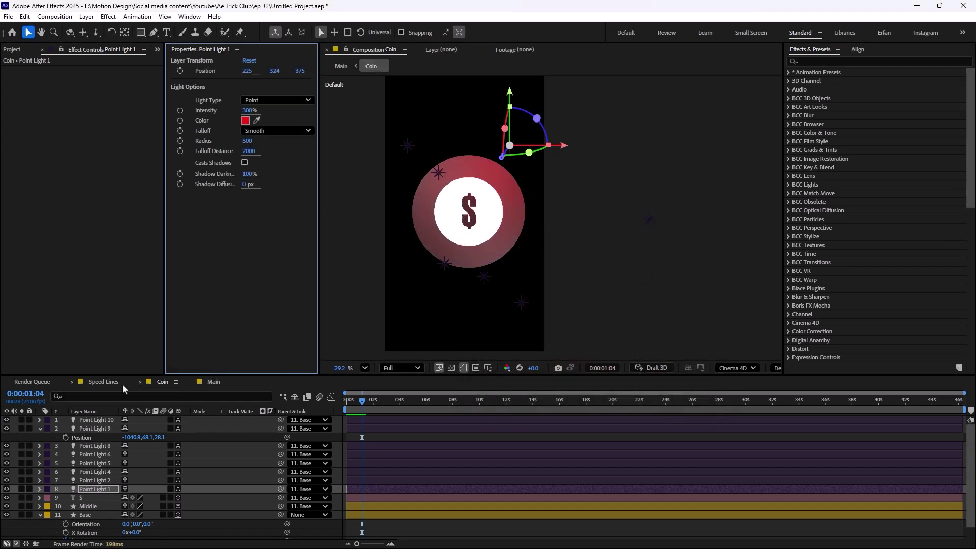
{"action": "left_click", "coordinate": [212, 381]}
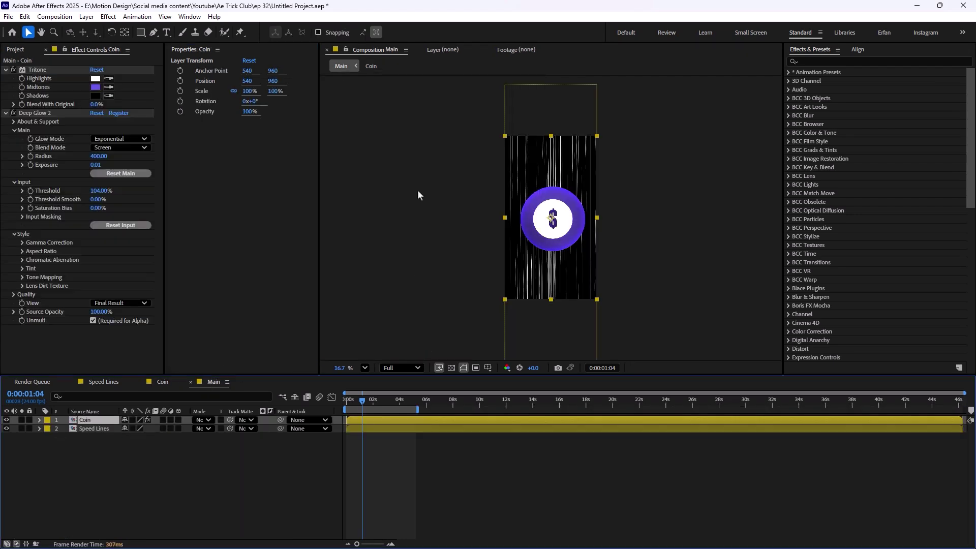
Set Point Light 5's colour to red FC0202 in the Coin composition and scrub the timeline to preview it
{"action": "double_click", "coordinate": [93, 420]}
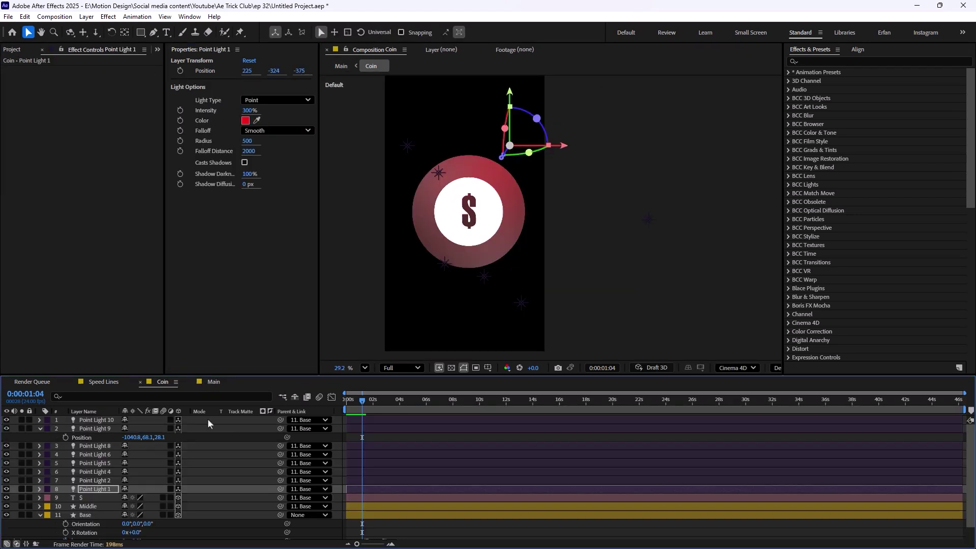
{"action": "left_click", "coordinate": [110, 462]}
{"action": "left_click", "coordinate": [245, 120]}
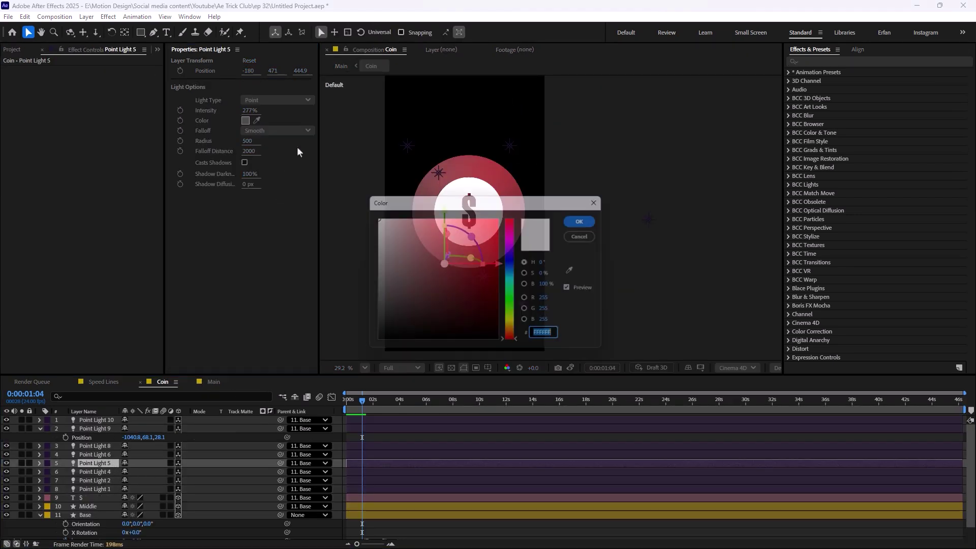
{"action": "left_click_drag", "start_coordinate": [447, 224], "coordinate": [501, 217]}
{"action": "left_click_drag", "start_coordinate": [511, 199], "coordinate": [564, 260]}
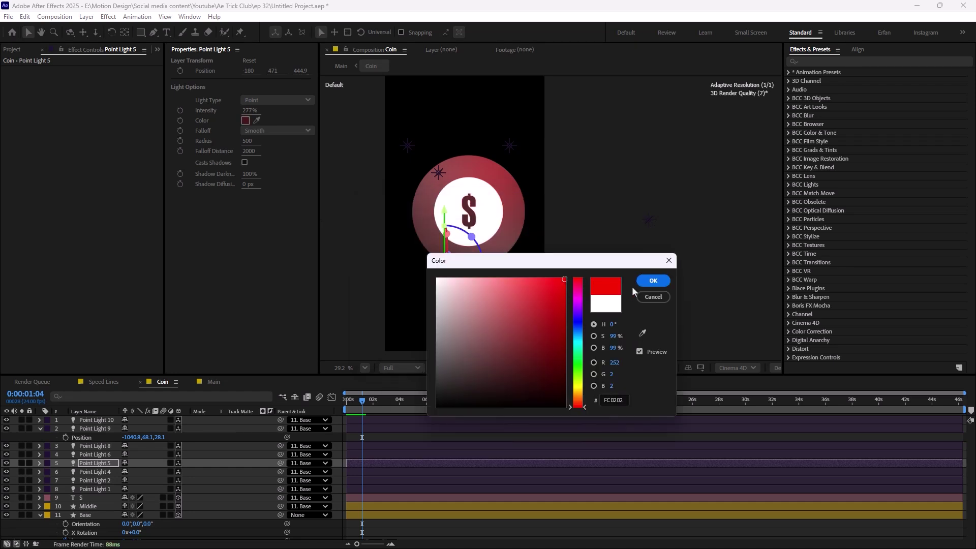
{"action": "left_click", "coordinate": [653, 281]}
{"action": "mouse_move", "coordinate": [362, 407]}
{"action": "left_mouse_down"}
{"action": "mouse_move", "coordinate": [350, 408]}
{"action": "mouse_move", "coordinate": [369, 408]}
{"action": "left_mouse_up"}
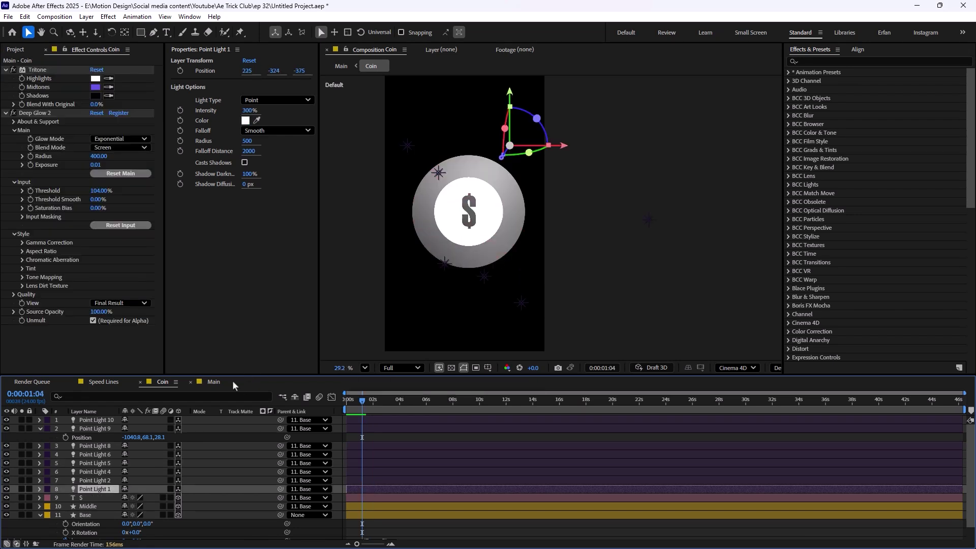
In the Main composition, duplicate the Coin layer as a layer named Speed and place it beneath the original Coin
{"action": "left_click", "coordinate": [205, 382]}
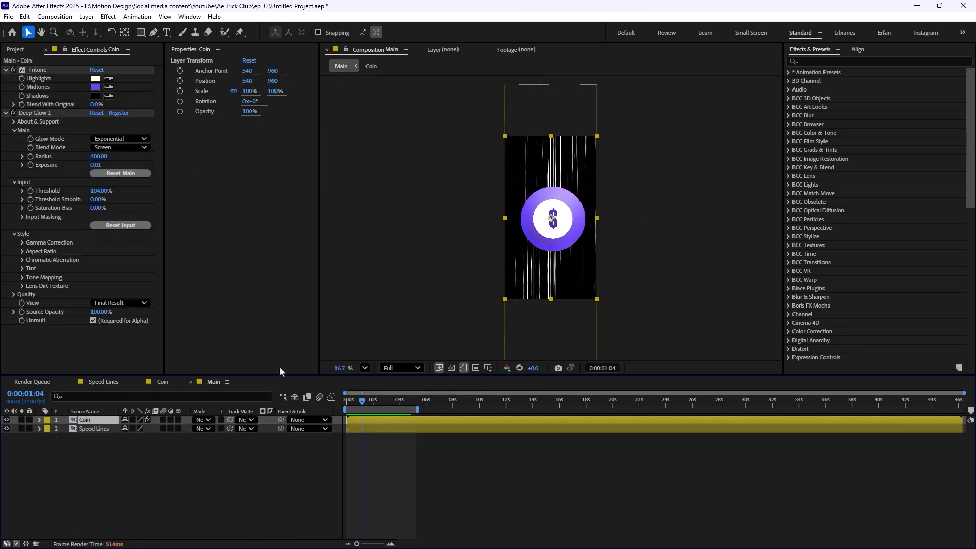
{"action": "left_click", "coordinate": [394, 360]}
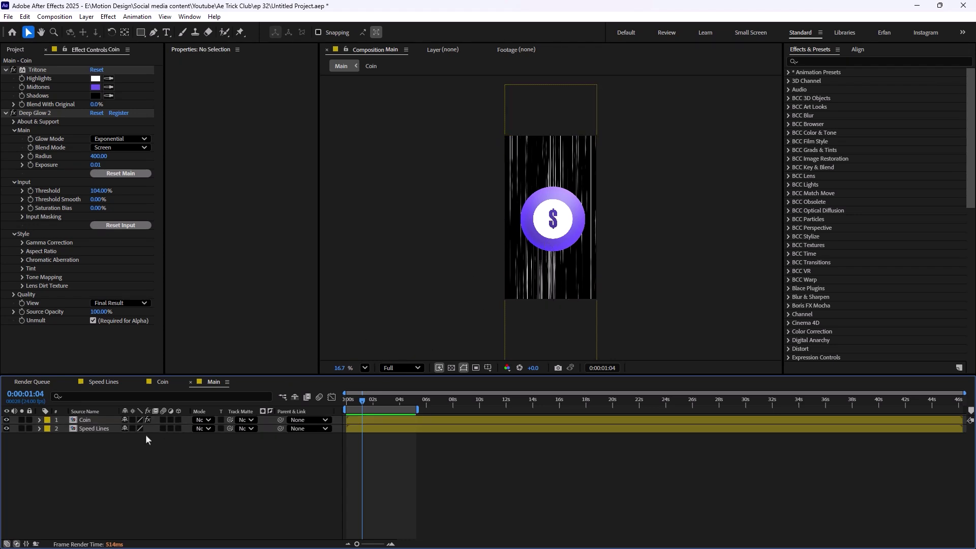
{"action": "left_click", "coordinate": [90, 422]}
{"action": "key", "text": "ctrl+d"}
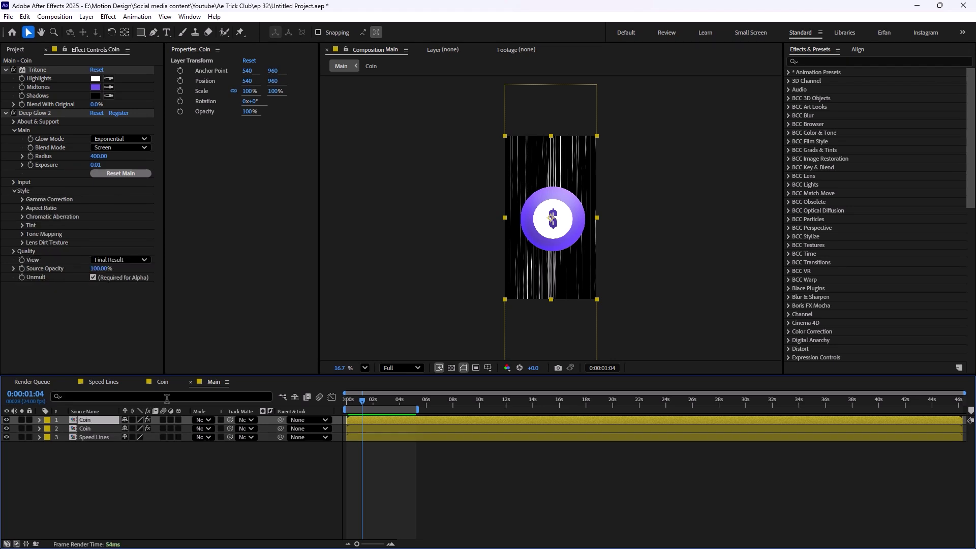
{"action": "left_click", "coordinate": [84, 411]}
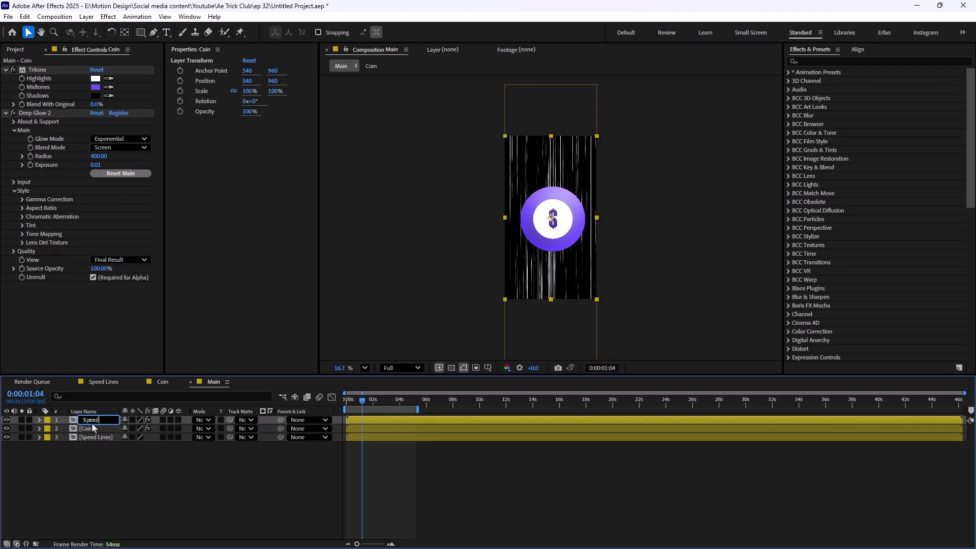
{"action": "key", "text": "Return"}
{"action": "left_click_drag", "start_coordinate": [91, 423], "coordinate": [90, 433]}
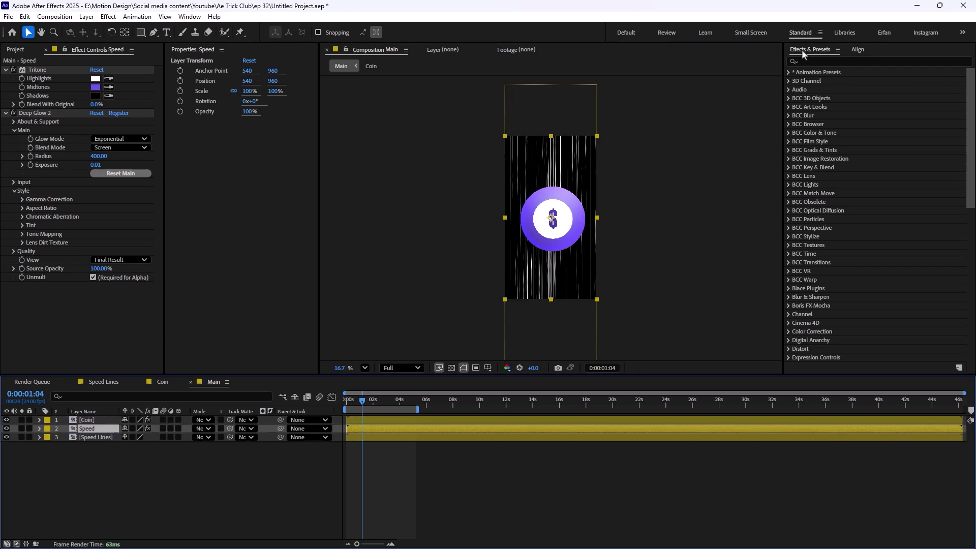
Apply the Directional Blur effect to the Speed layer and set its blur length to 102.4
{"action": "left_click", "coordinate": [810, 60]}
{"action": "type", "text": "dir"}
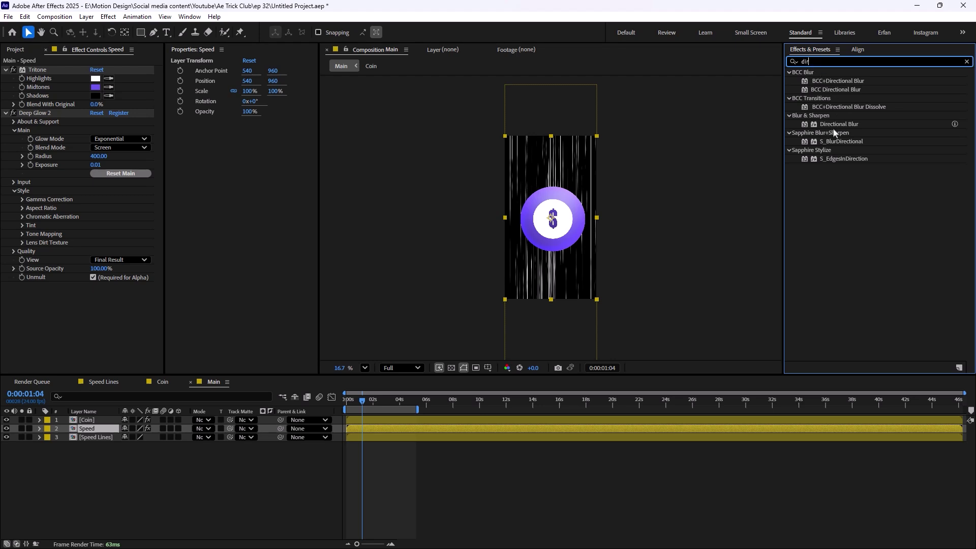
{"action": "left_click_drag", "start_coordinate": [834, 126], "coordinate": [102, 429]}
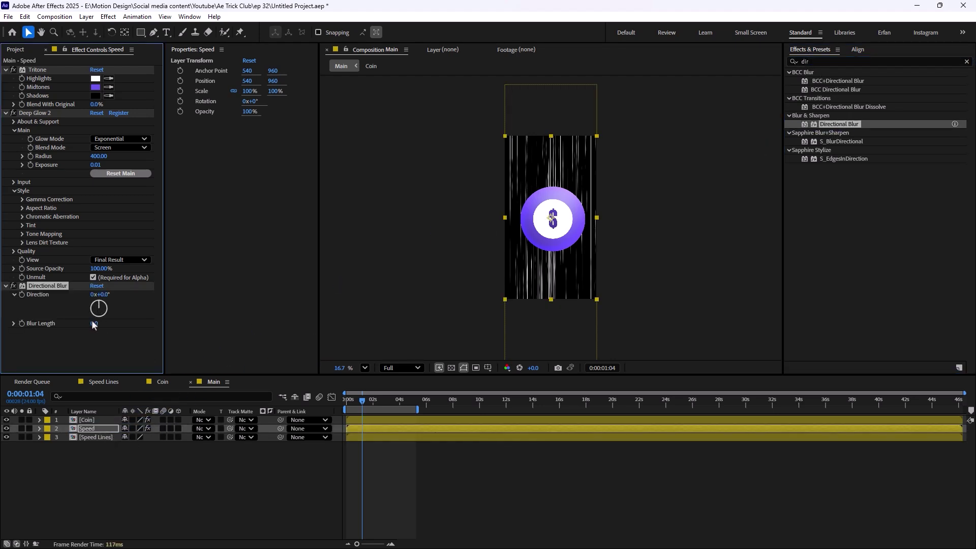
{"action": "left_click_drag", "start_coordinate": [93, 325], "coordinate": [585, 312]}
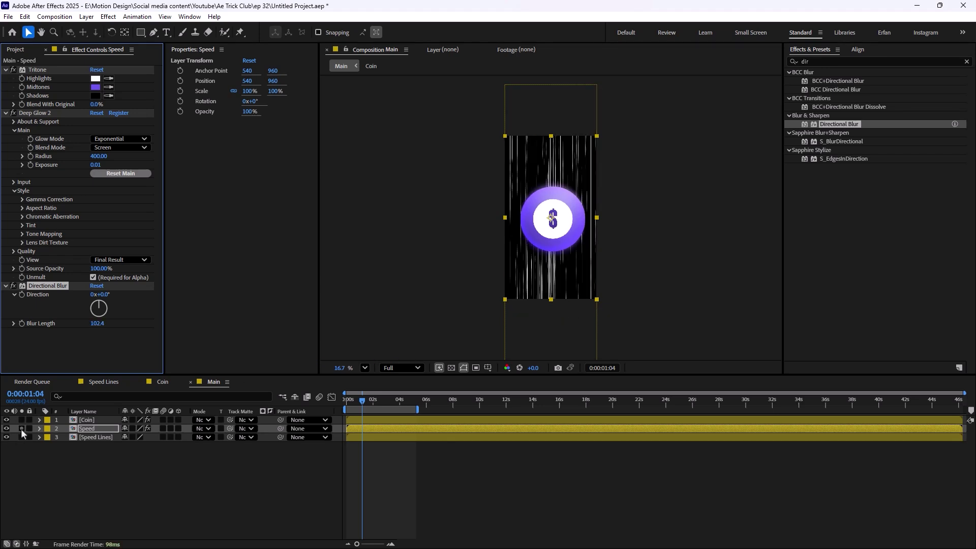
Solo the Speed layer and draw a rectangular mask that keeps only the upper half of the blurred coin
{"action": "left_click", "coordinate": [21, 428]}
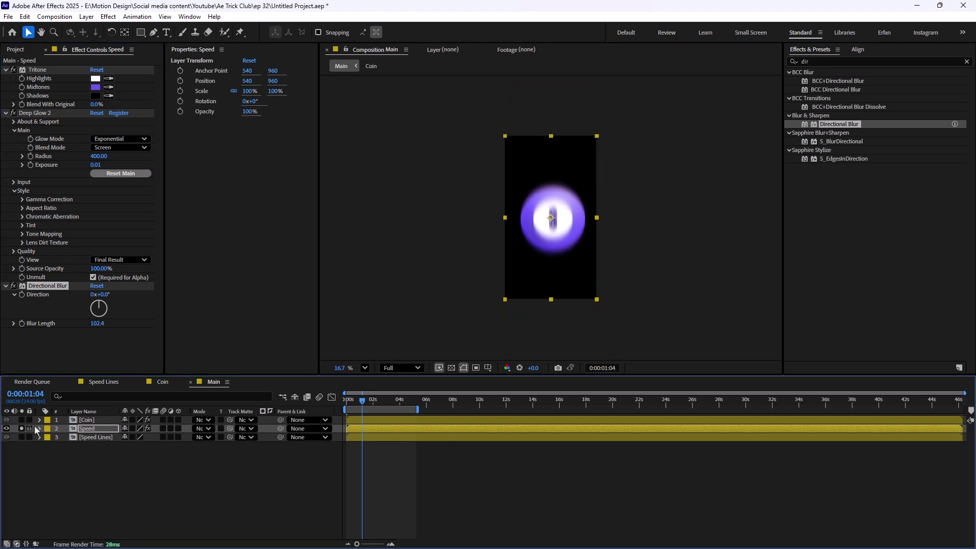
{"action": "left_click", "coordinate": [141, 33]}
{"action": "mouse_move", "coordinate": [500, 180]}
{"action": "left_mouse_down"}
{"action": "mouse_move", "coordinate": [612, 218]}
{"action": "mouse_move", "coordinate": [603, 214]}
{"action": "left_mouse_up"}
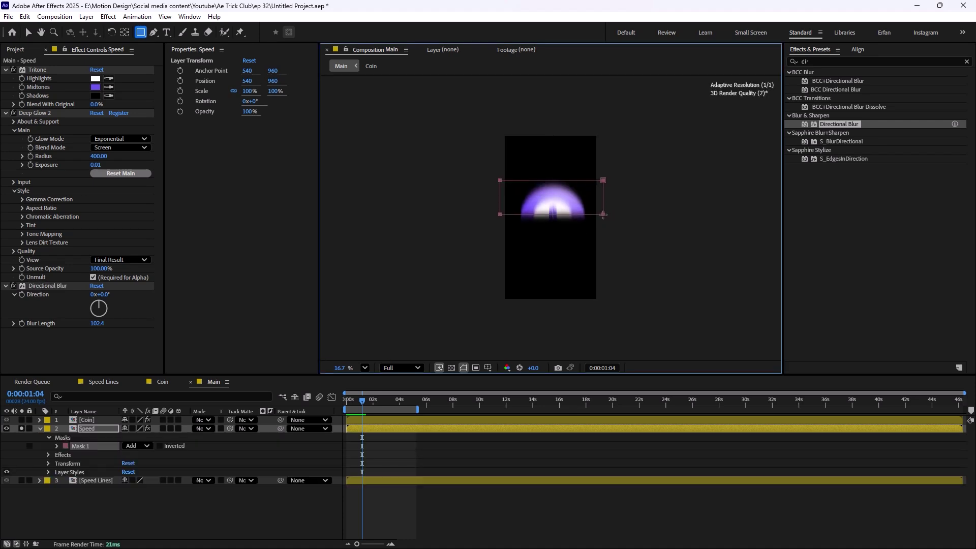
Set the Speed layer's Directional Blur direction to 180° and turn off the layer's solo
{"action": "left_click_drag", "start_coordinate": [112, 306], "coordinate": [127, 304]}
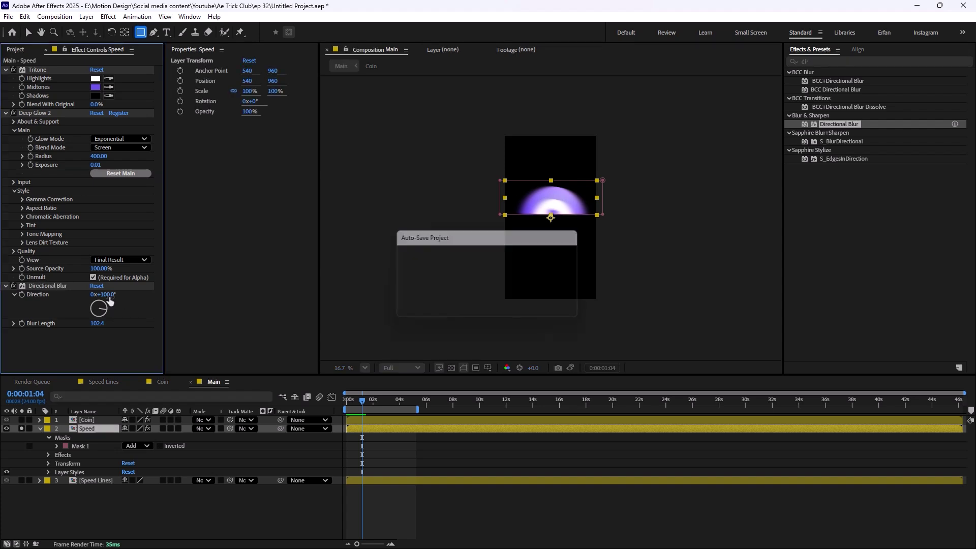
{"action": "left_click", "coordinate": [108, 297]}
{"action": "type", "text": "180"}
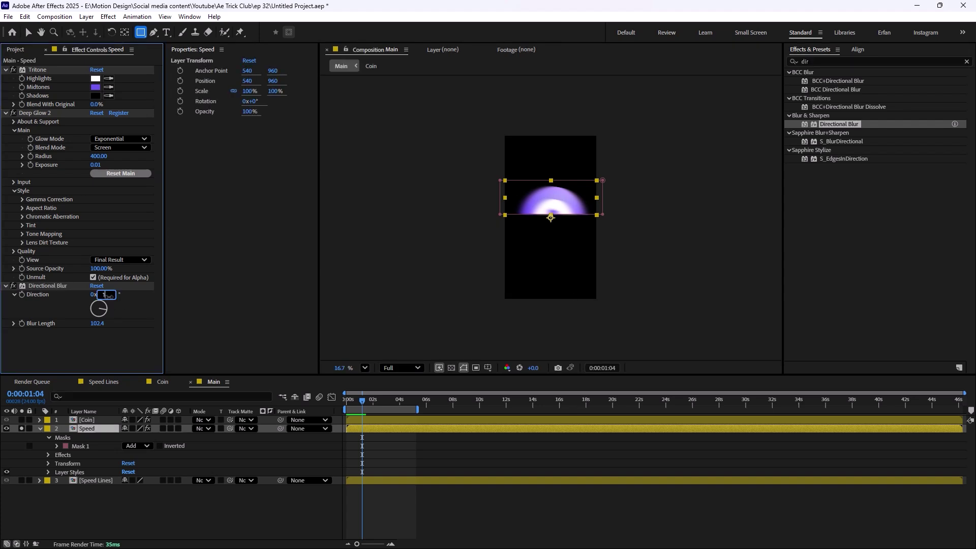
{"action": "key", "text": "Return"}
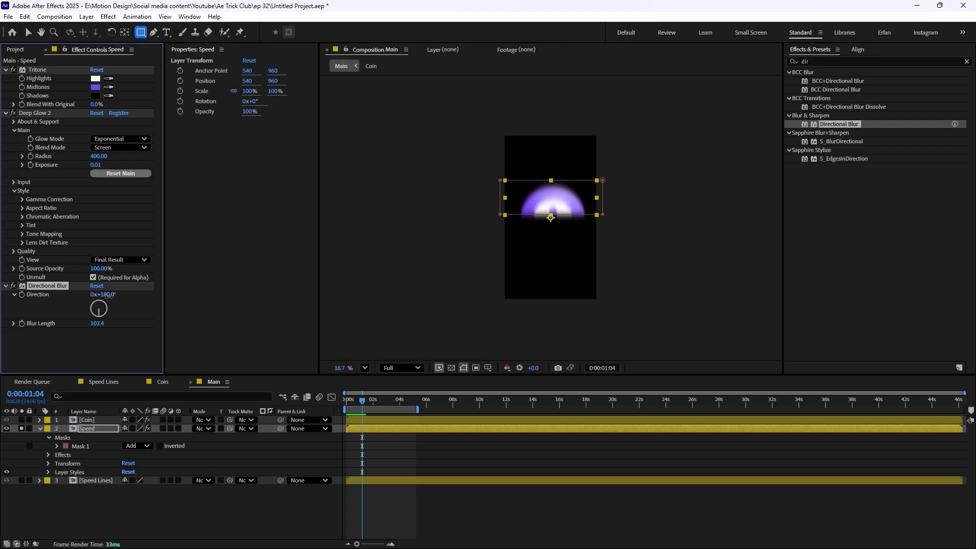
{"action": "left_click", "coordinate": [21, 429]}
{"action": "left_click", "coordinate": [160, 493]}
Move the Speed layer straight down below the coin to about Y 1604.9 and raise its blur length to 281.6
{"action": "left_click", "coordinate": [94, 429]}
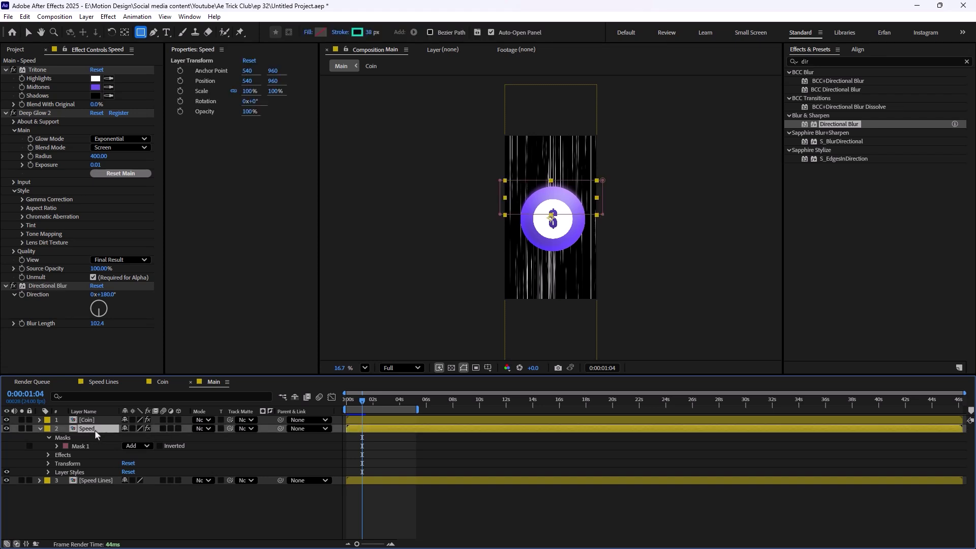
{"action": "key", "text": "v"}
{"action": "left_click_drag", "start_coordinate": [563, 224], "coordinate": [563, 264]}
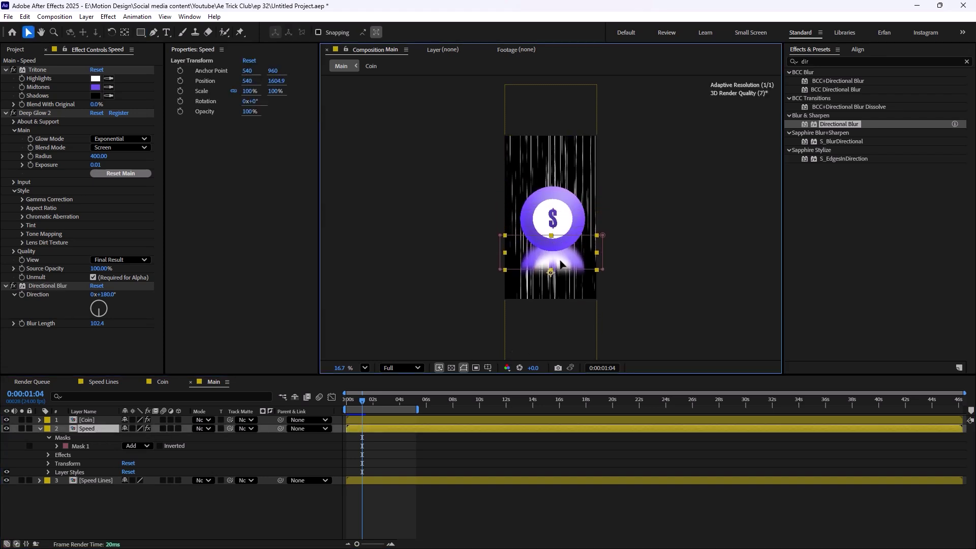
{"action": "left_click_drag", "start_coordinate": [97, 323], "coordinate": [959, 275]}
Stretch the Speed layer's scale to 100, 182% and nudge it up to a position of about 528.1, 1533.2
{"action": "left_click", "coordinate": [90, 430]}
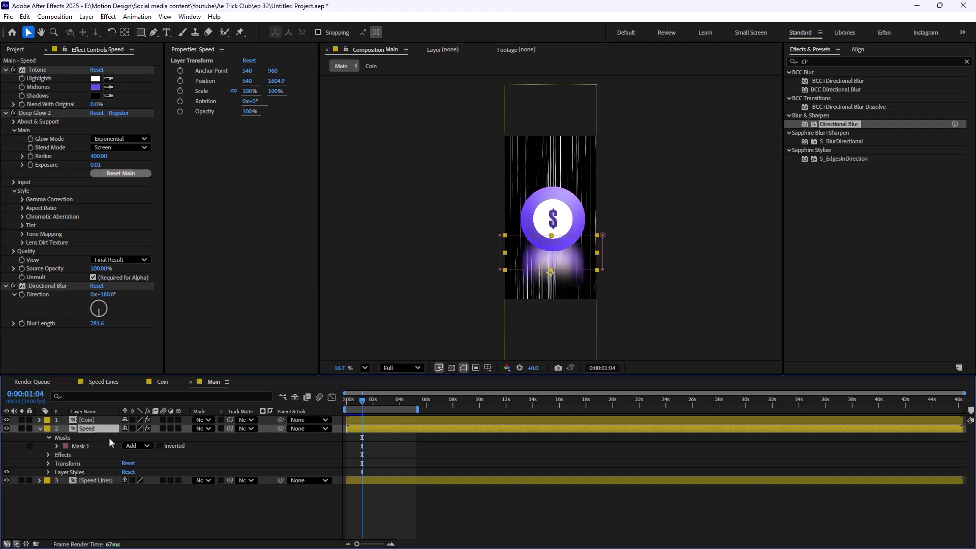
{"action": "key", "text": "s"}
{"action": "left_click_drag", "start_coordinate": [150, 438], "coordinate": [189, 433]}
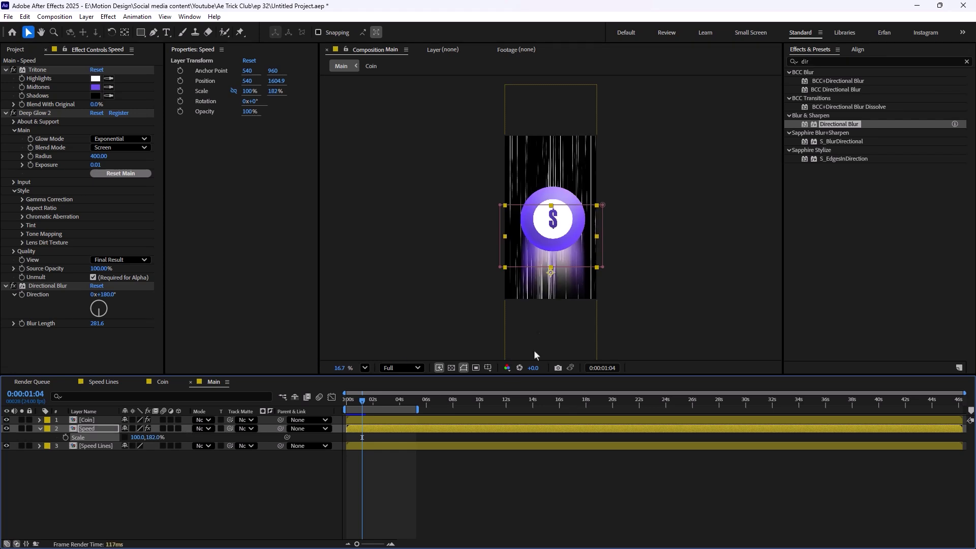
{"action": "left_click_drag", "start_coordinate": [574, 263], "coordinate": [571, 256]}
{"action": "left_click", "coordinate": [290, 465]}
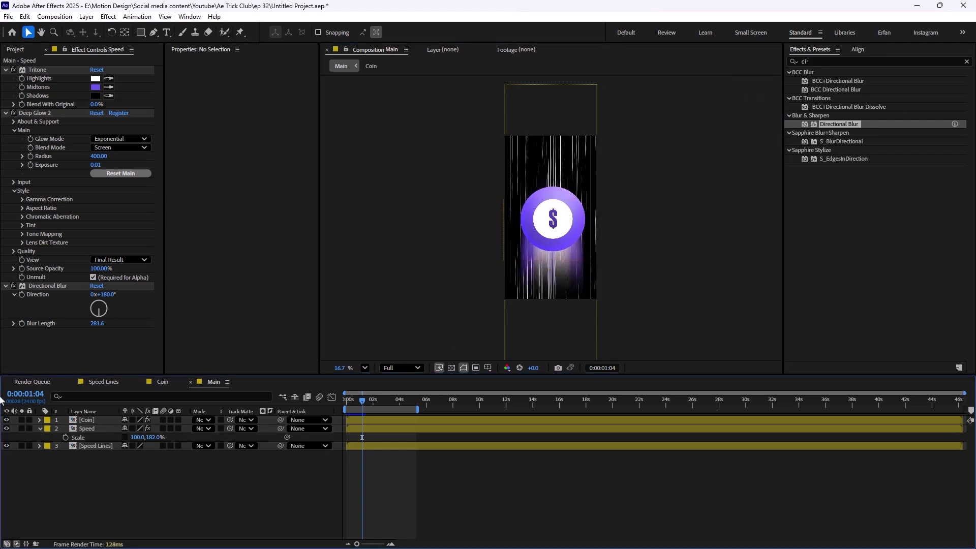
Parent the Speed layer to the Coin layer
{"action": "left_click", "coordinate": [98, 430]}
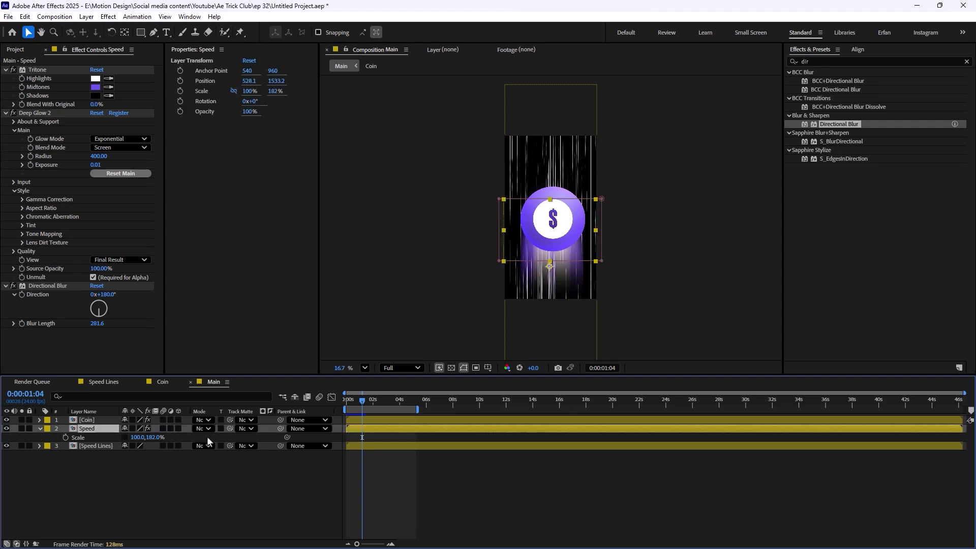
{"action": "left_click_drag", "start_coordinate": [252, 430], "coordinate": [113, 432]}
{"action": "left_click_drag", "start_coordinate": [278, 429], "coordinate": [102, 422]}
Raise the Coin layer in the Main composition to a position of 540, 685
{"action": "left_click", "coordinate": [178, 428]}
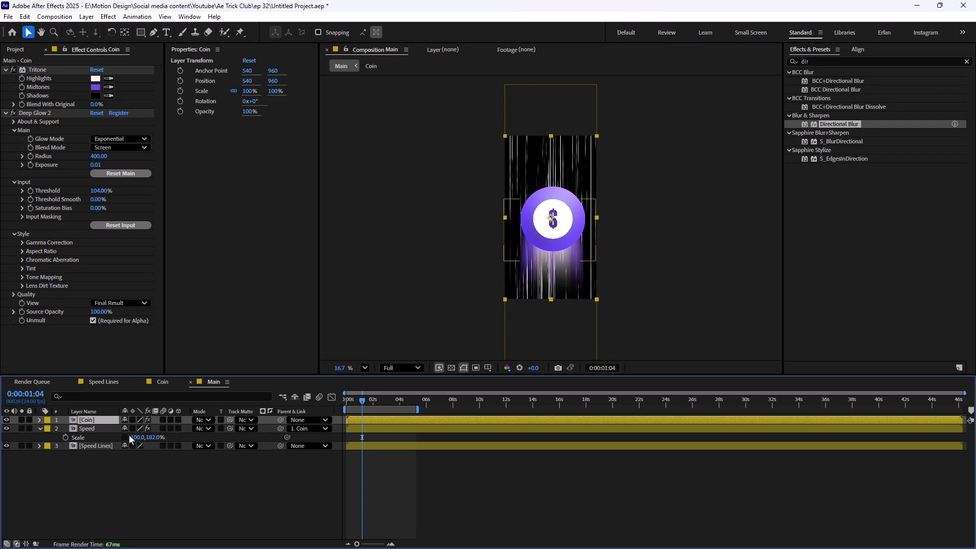
{"action": "key", "text": "p"}
{"action": "left_click_drag", "start_coordinate": [147, 429], "coordinate": [79, 359]}
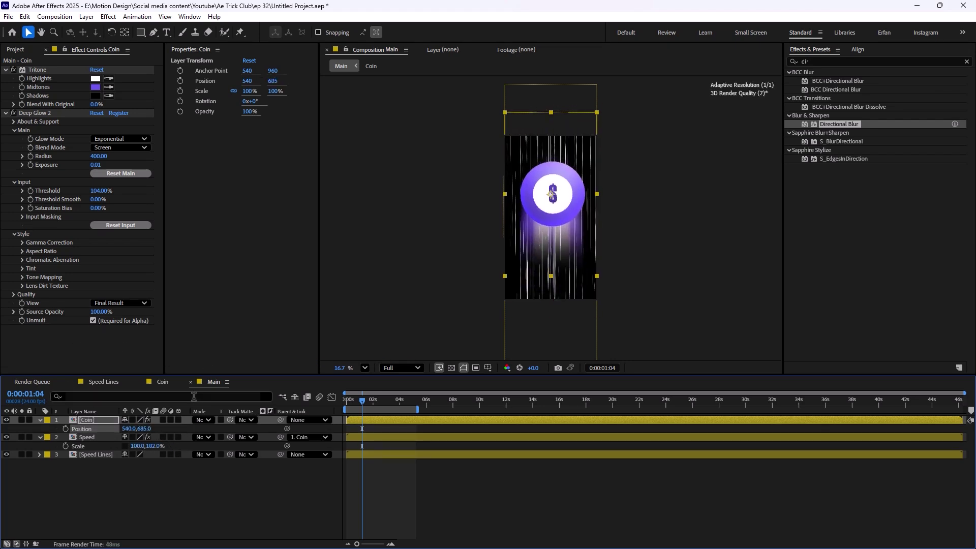
{"action": "left_click", "coordinate": [208, 473]}
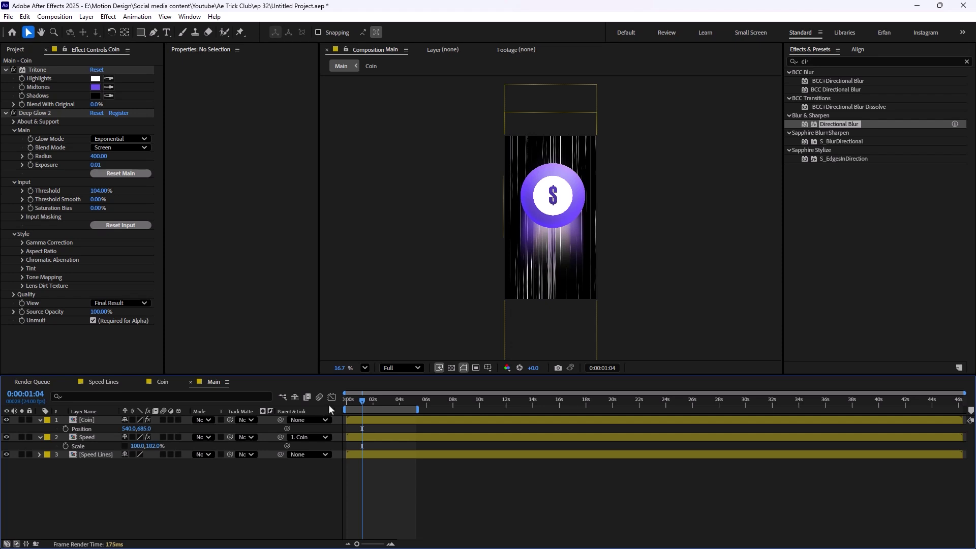